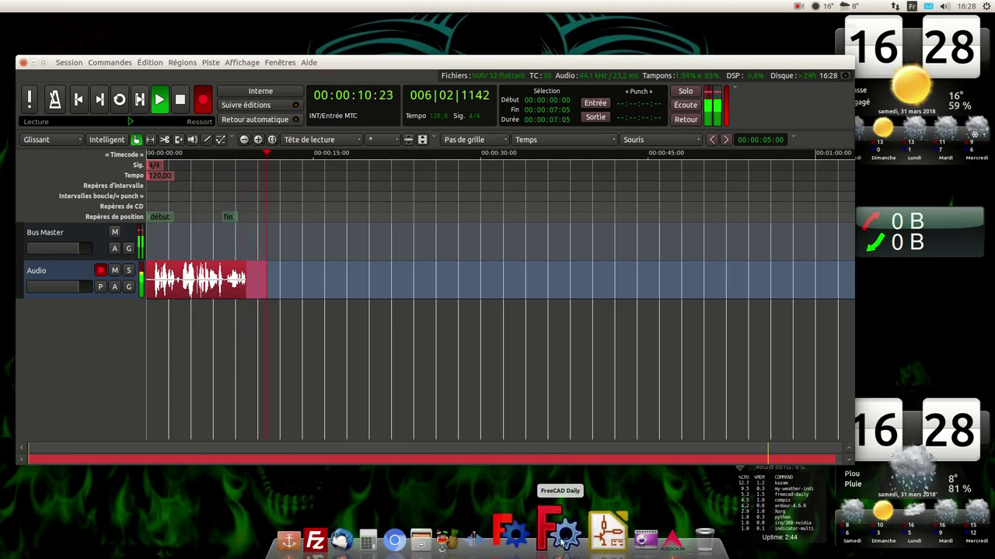
# Switch to FreeCAD Daily and save the tutorial_1 document under the new name tutorial_3.
pyautogui.click(562, 540)
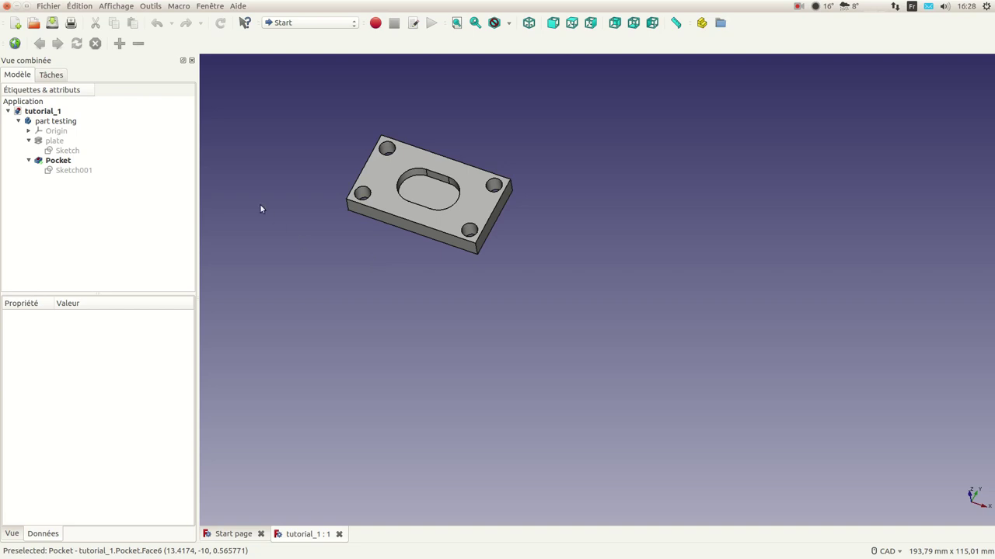
pyautogui.scroll(4, 349, 167)
pyautogui.moveTo(355, 161); pyautogui.dragTo(394, 217, button='middle')
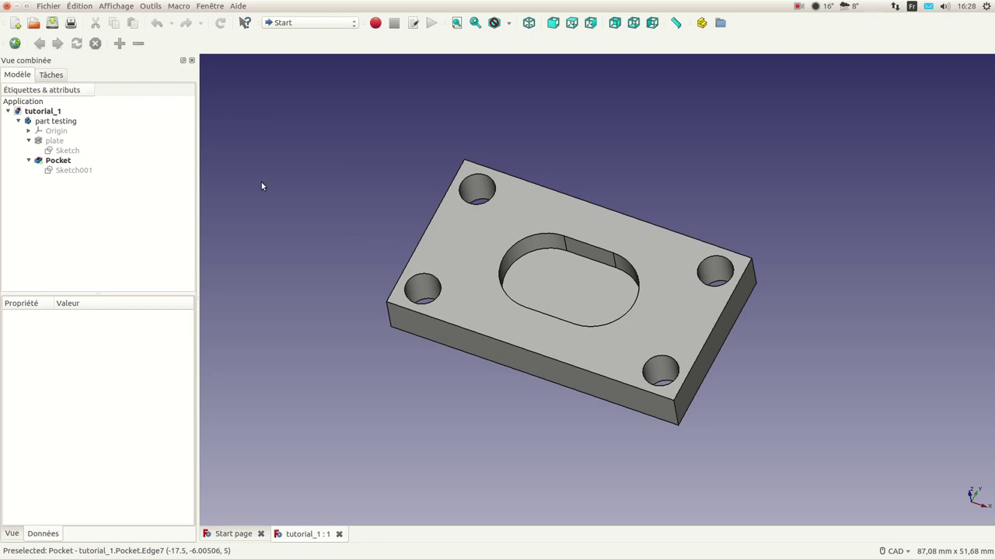
pyautogui.click(48, 7)
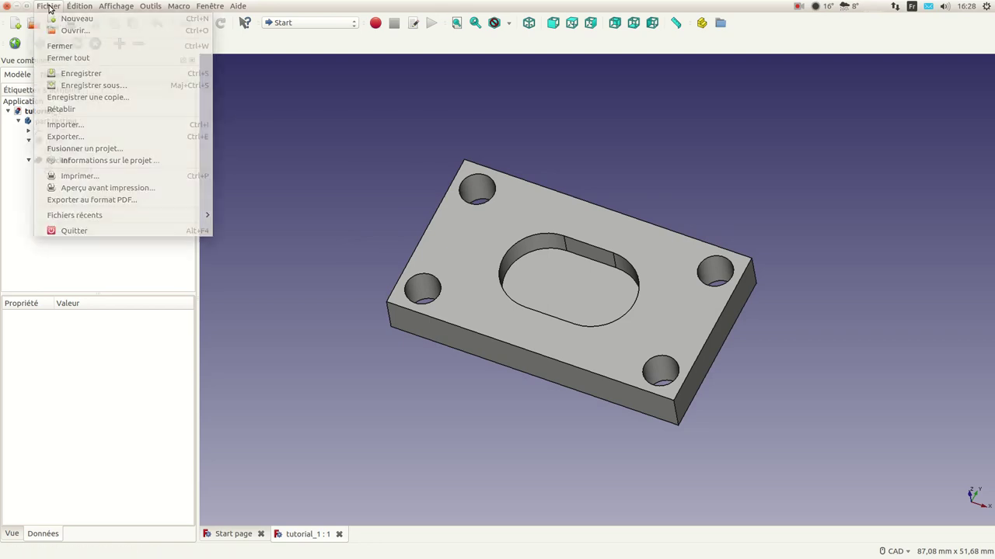
pyautogui.click(86, 86)
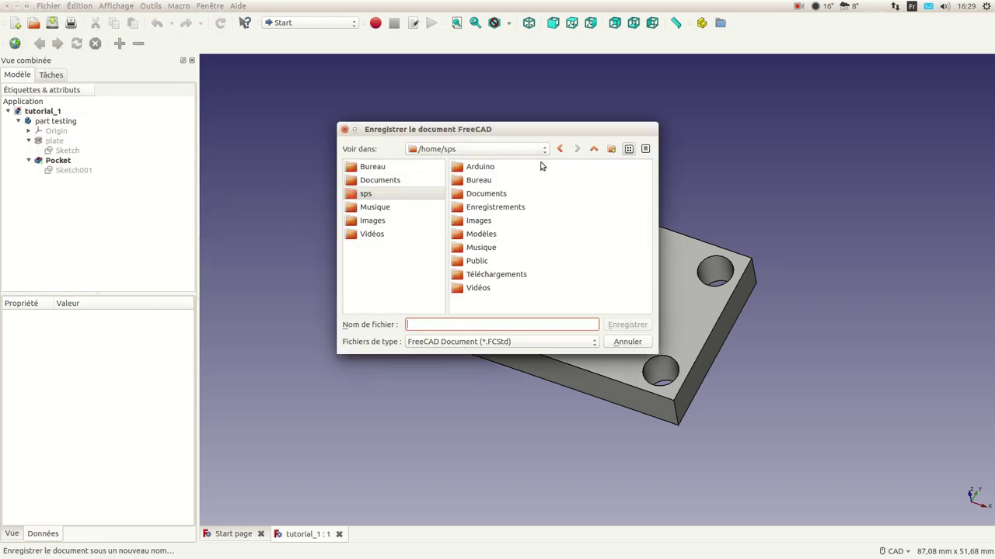
pyautogui.write('tuto')
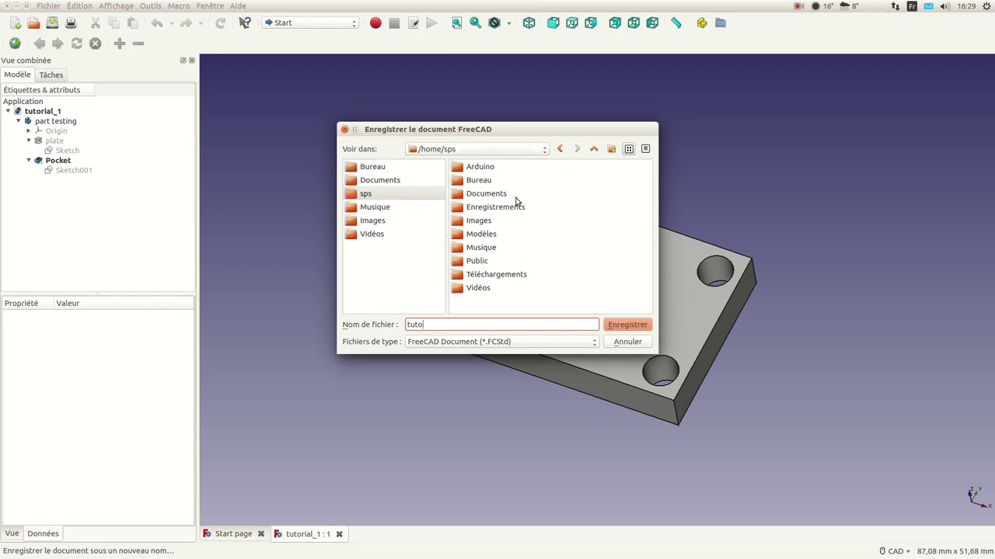
pyautogui.write('rial_3')
pyautogui.click(625, 326)
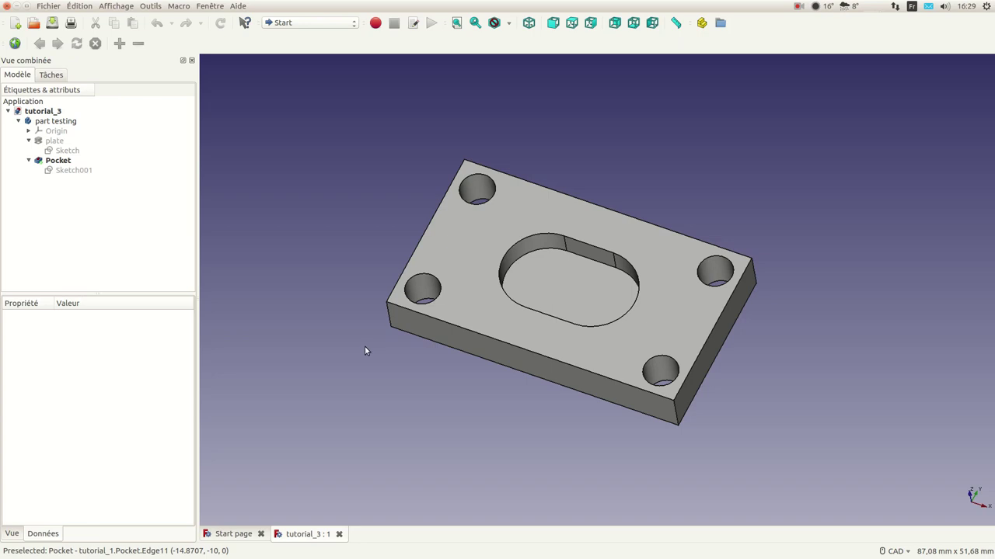
# Edit the plate's base sketch to set the corner holes' radius to 1 mm, and close the sketch.
pyautogui.click(57, 143)
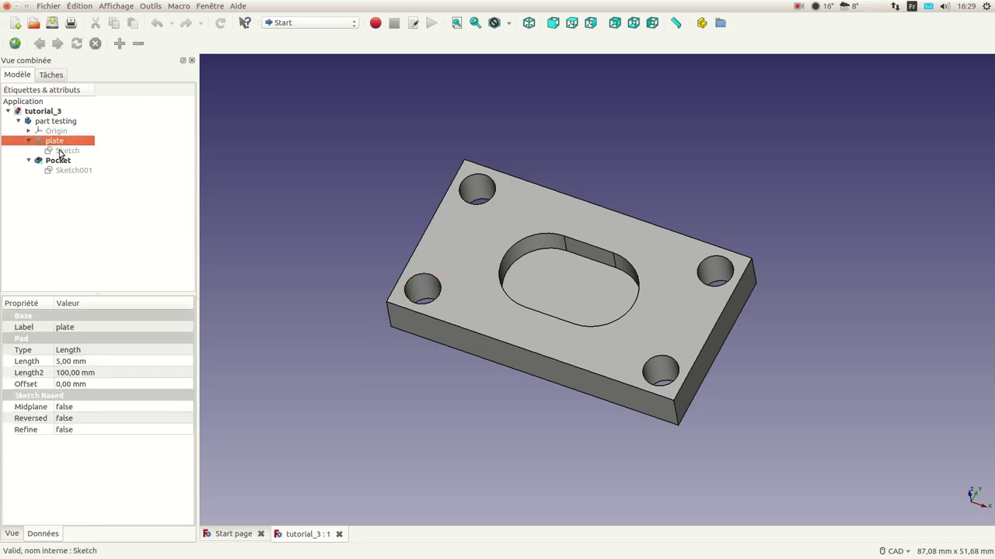
pyautogui.click(61, 152)
pyautogui.press('space')
pyautogui.doubleClick(61, 152)
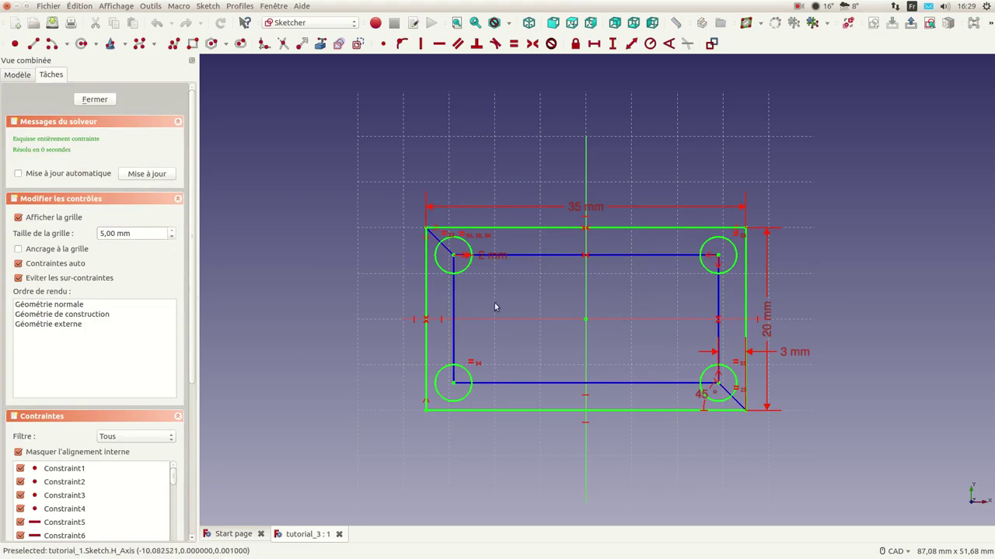
pyautogui.doubleClick(481, 258)
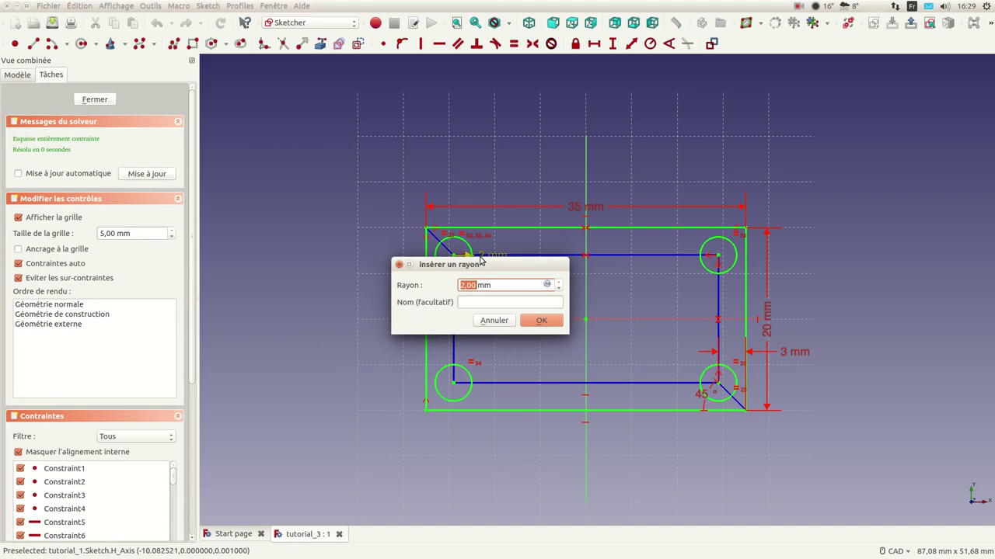
pyautogui.write('1')
pyautogui.press('Return')
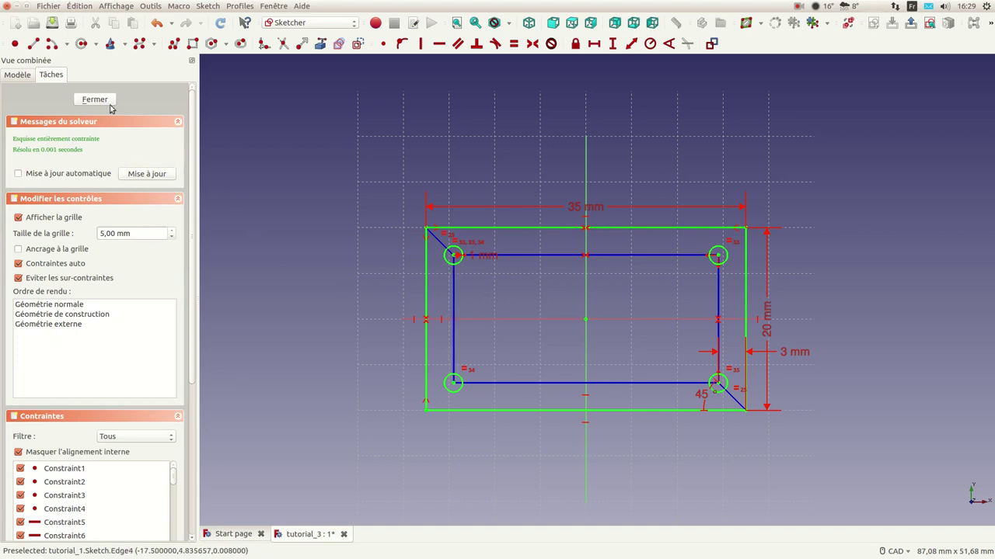
pyautogui.moveTo(473, 260); pyautogui.dragTo(479, 278)
pyautogui.click(86, 101)
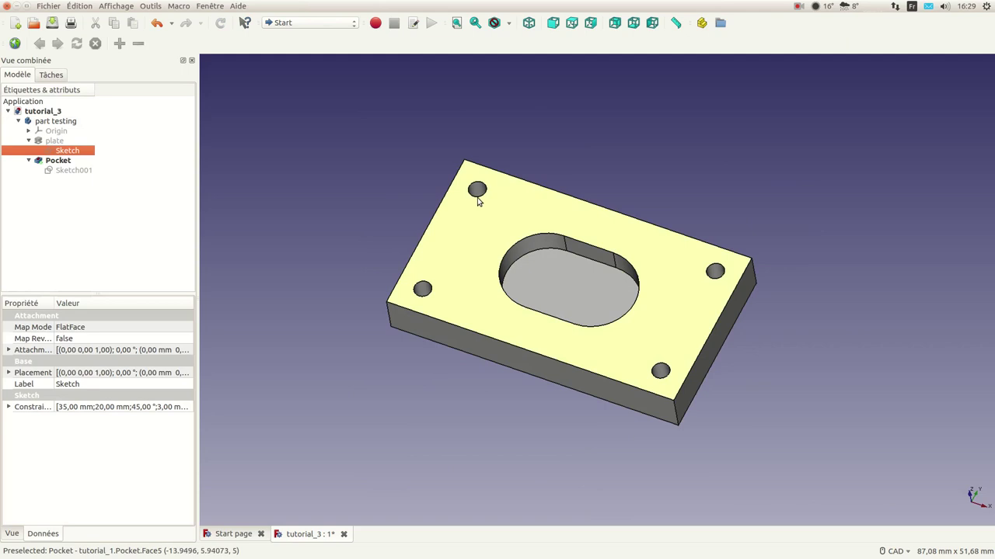
# Switch to the Part Design workbench and show the model tree.
pyautogui.click(354, 24)
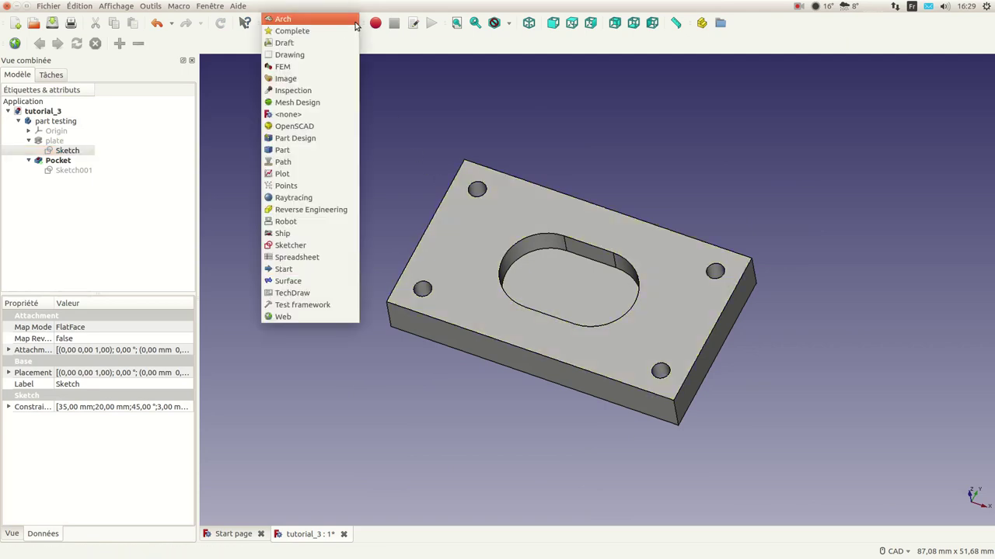
pyautogui.click(300, 150)
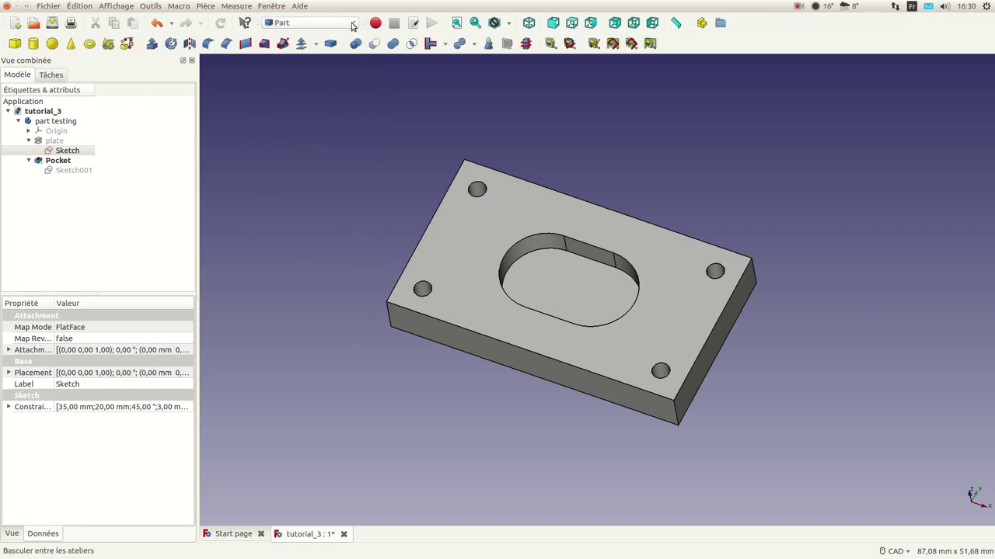
pyautogui.click(327, 23)
pyautogui.click(299, 140)
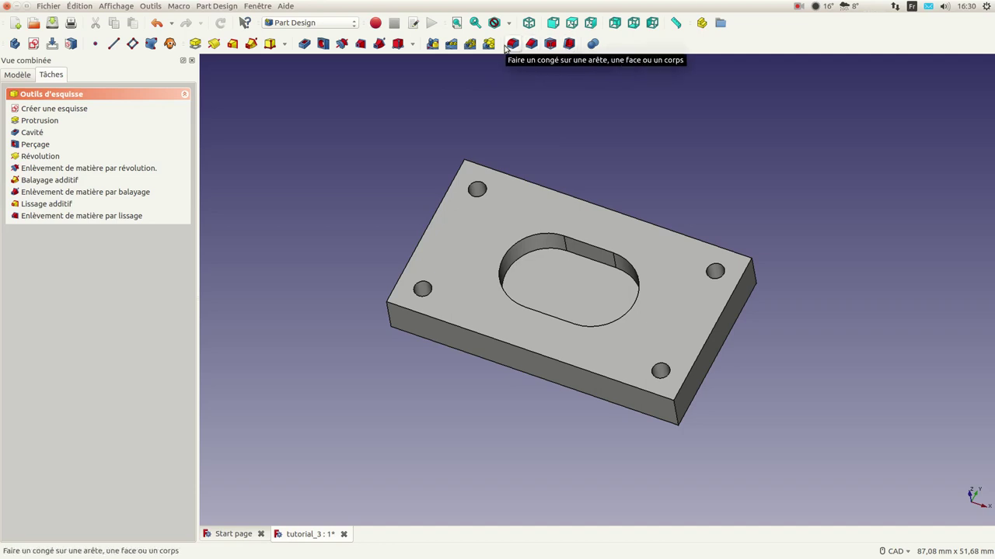
pyautogui.click(21, 76)
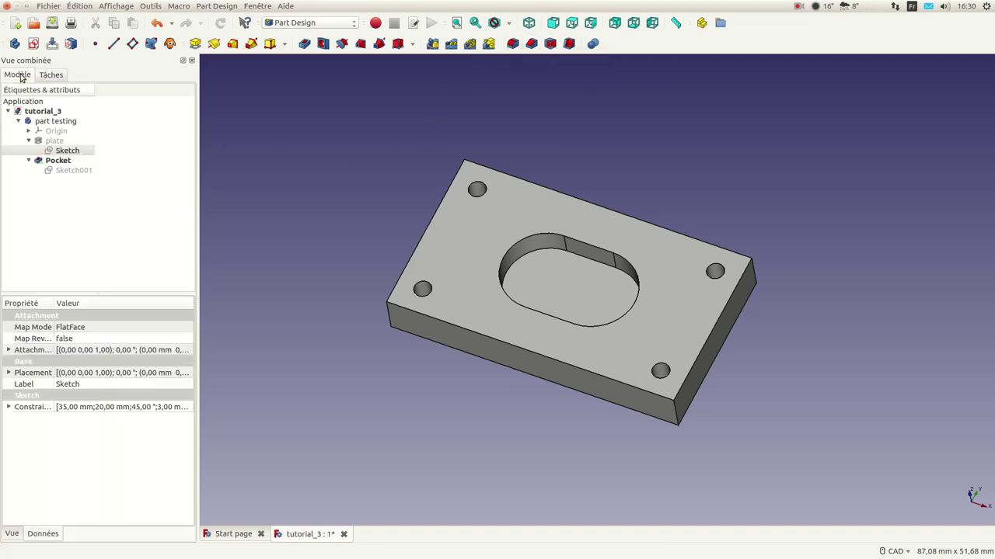
# Chamfer the top circular edges of all four corner holes in the plate with a single chamfer feature.
pyautogui.click(482, 187)
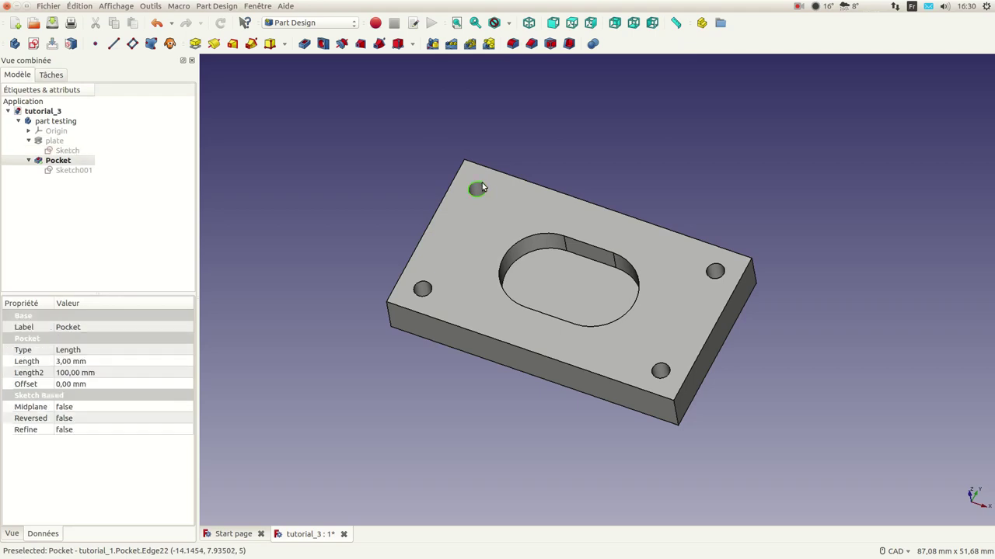
pyautogui.click(533, 44)
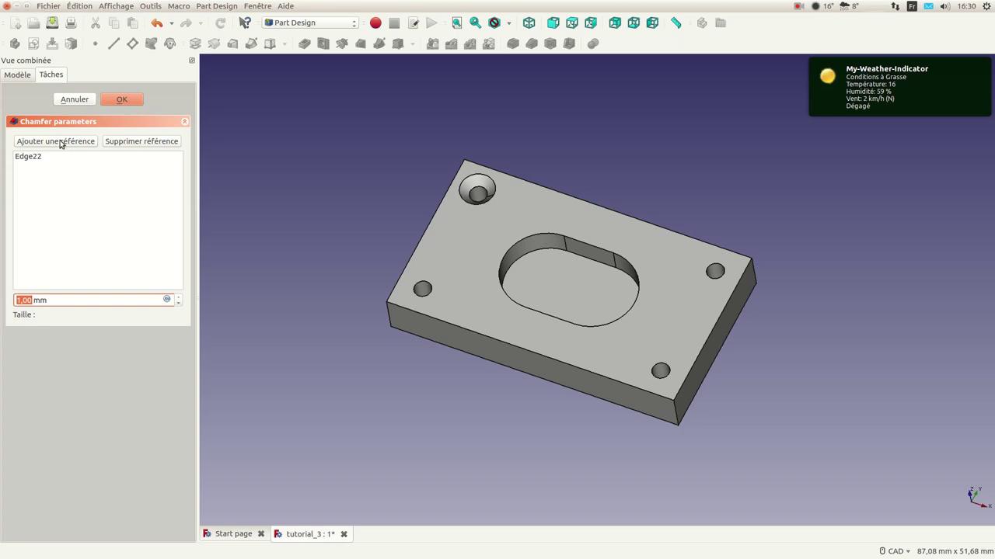
pyautogui.click(60, 144)
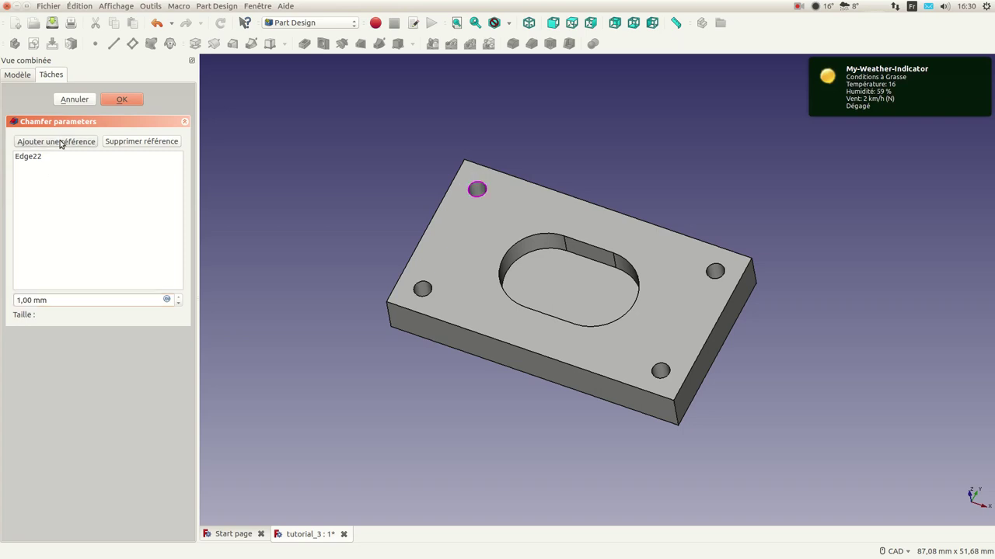
pyautogui.click(428, 289)
pyautogui.click(725, 271)
pyautogui.click(39, 146)
pyautogui.click(715, 271)
pyautogui.click(48, 141)
pyautogui.click(662, 369)
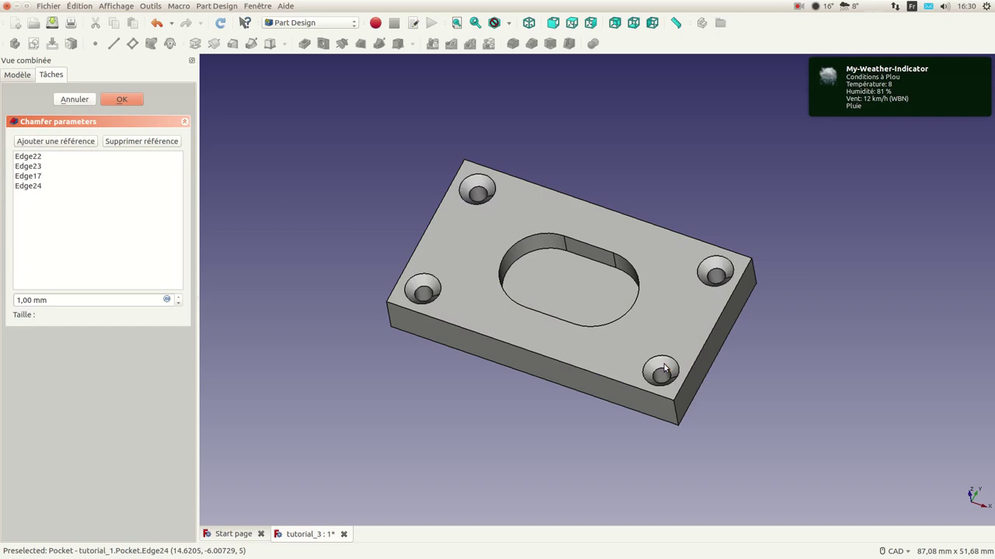
# Set the hole chamfer's size to 0.75 mm and finish the feature.
pyautogui.tripleClick(58, 301)
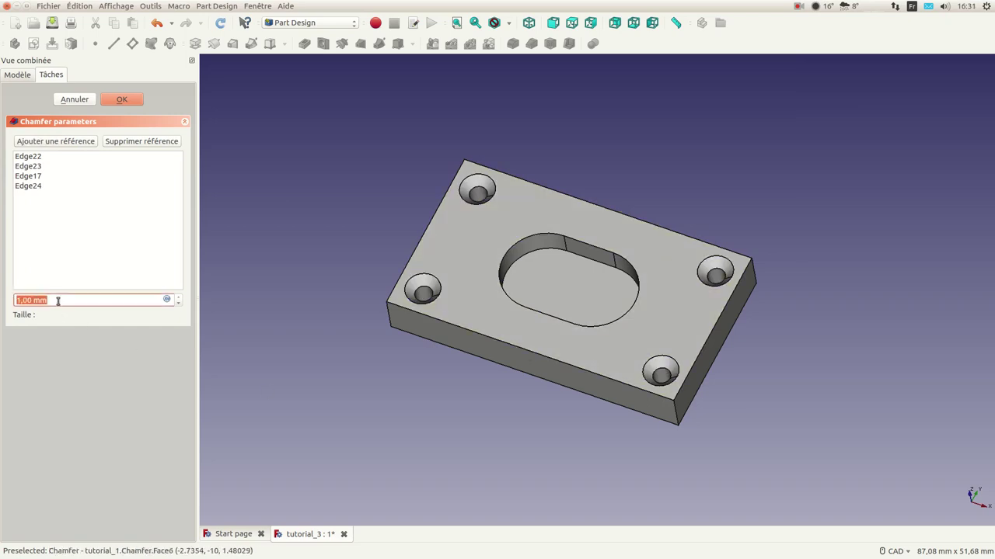
pyautogui.write('0,5')
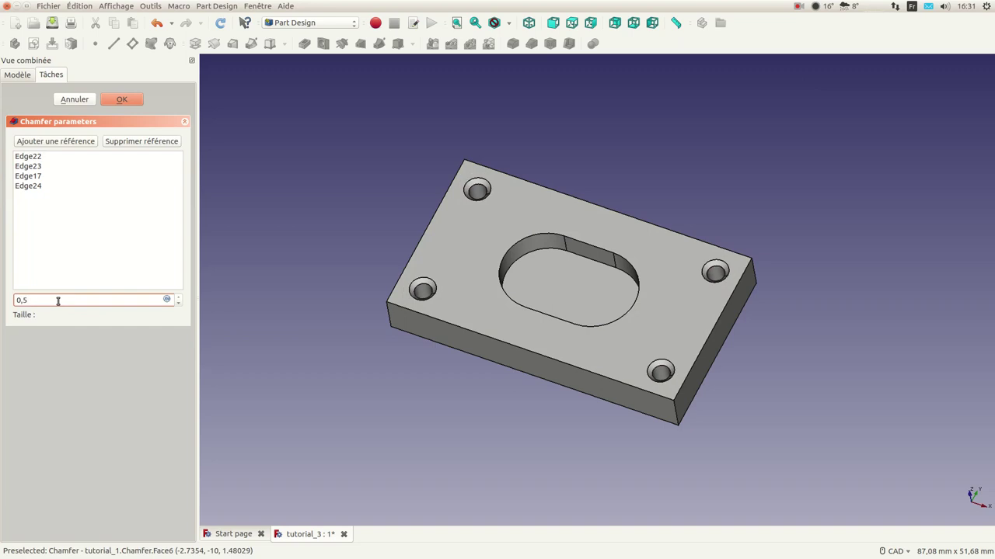
pyautogui.press('BackSpace')
pyautogui.write('75')
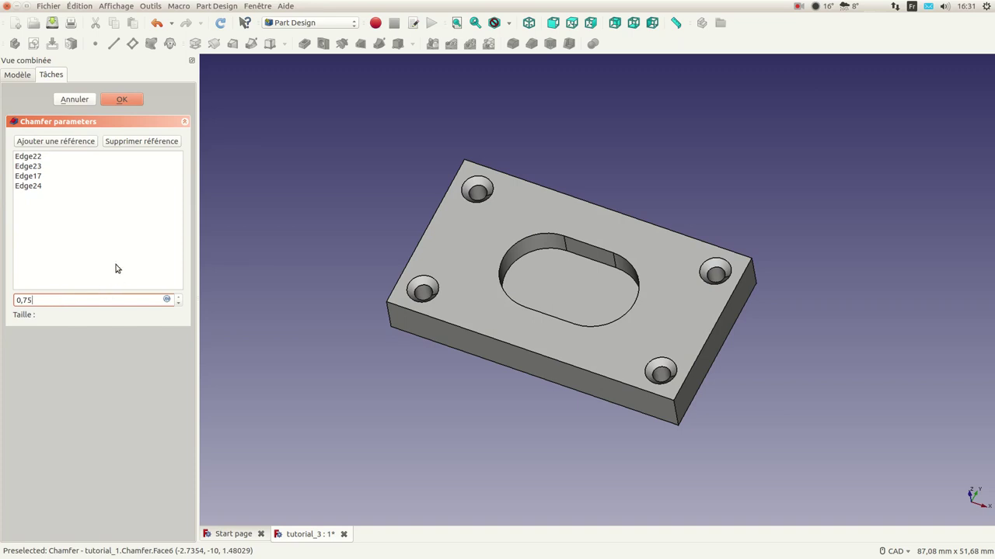
pyautogui.click(122, 100)
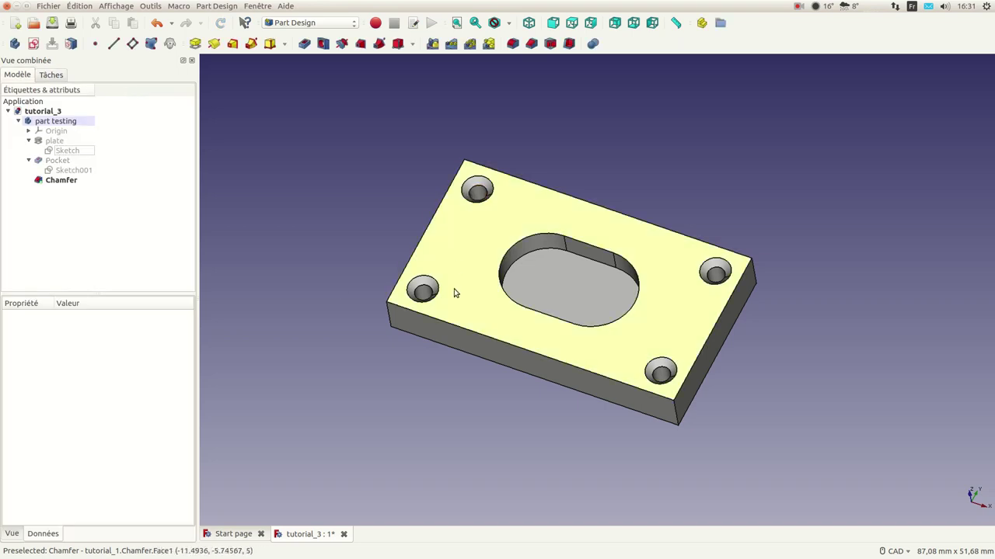
# Examine the chamfered corner holes and the plate up close and from several angles.
pyautogui.scroll(5, 463, 229)
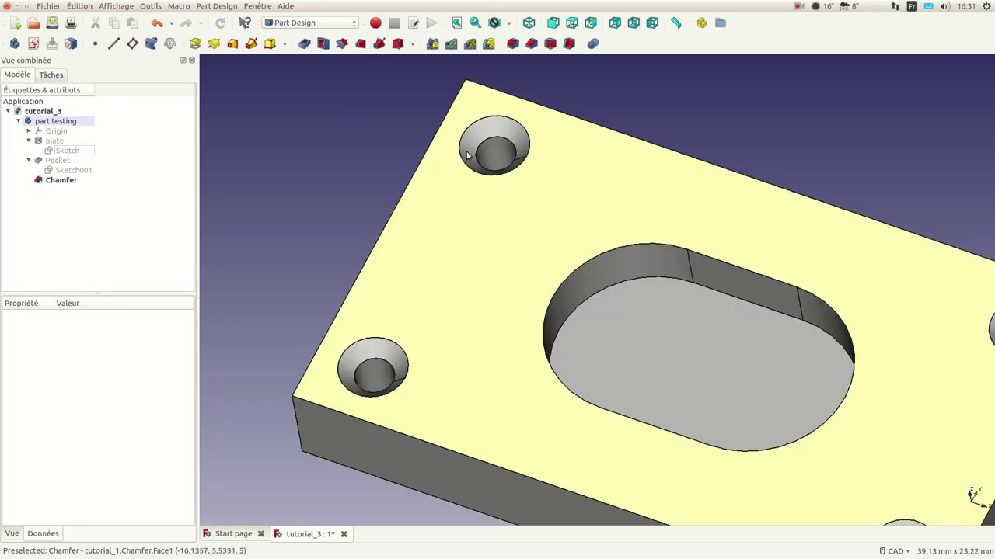
pyautogui.scroll(-2, 425, 240)
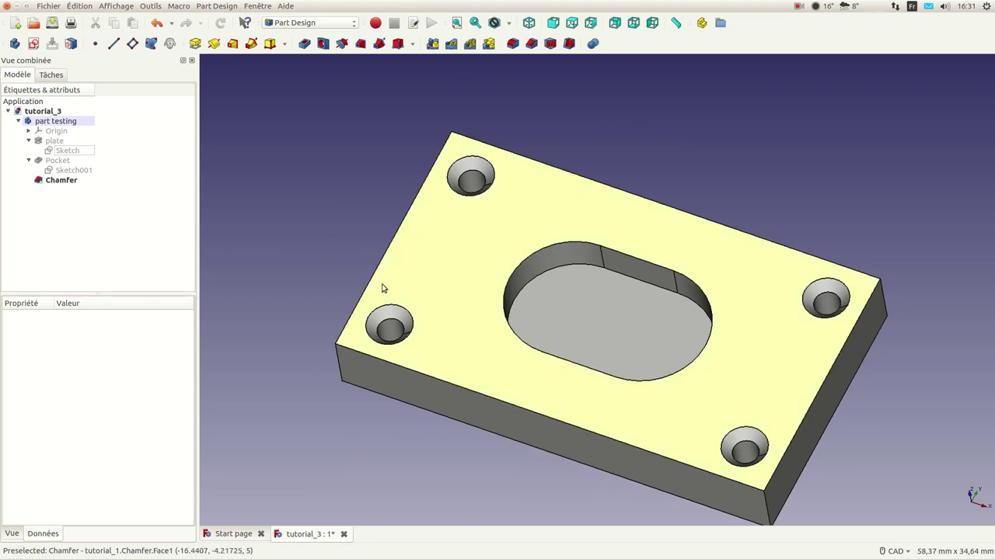
pyautogui.scroll(-2, 386, 262)
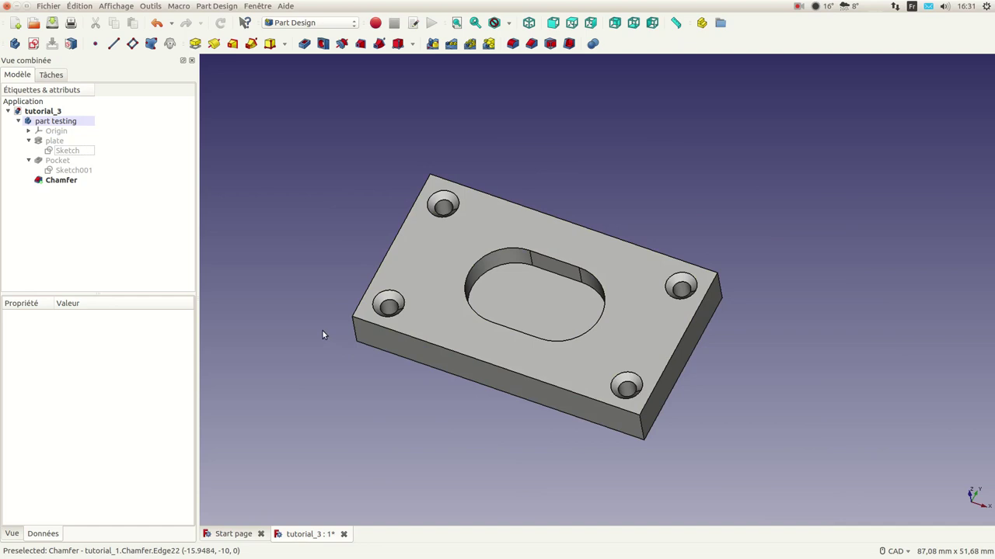
pyautogui.moveTo(323, 330); pyautogui.dragTo(413, 310, button='middle')
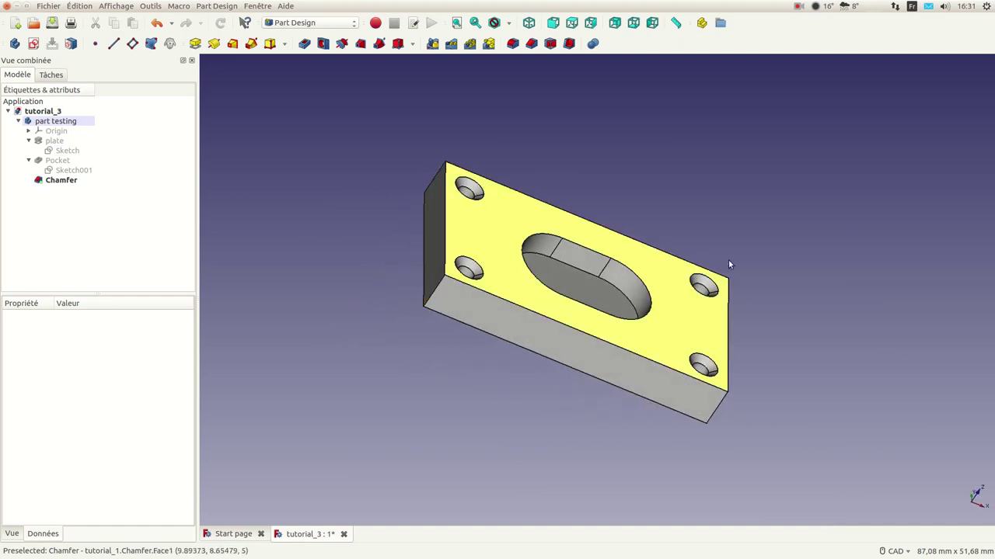
pyautogui.scroll(-2, 491, 344)
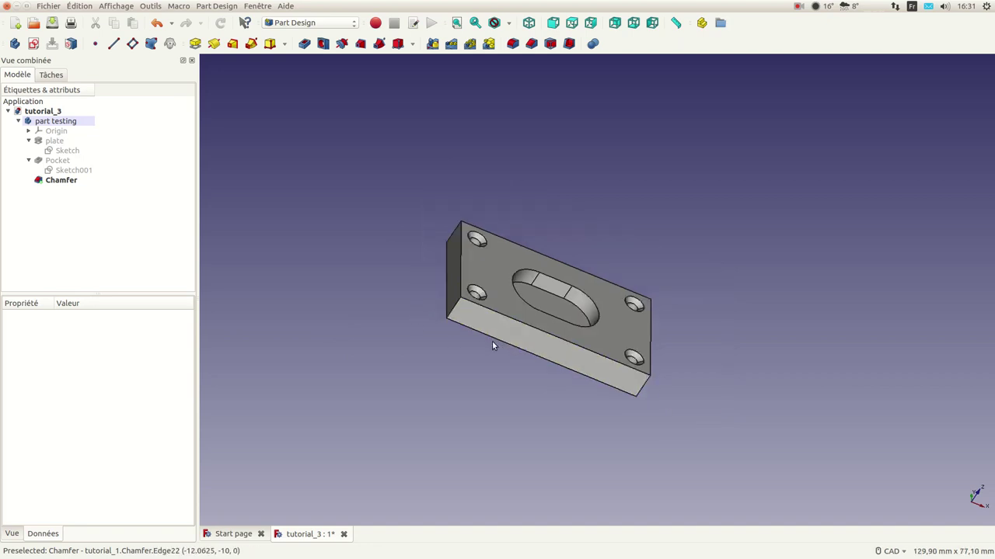
pyautogui.scroll(-2, 492, 341)
pyautogui.moveTo(644, 342); pyautogui.dragTo(513, 338, button='middle')
pyautogui.scroll(6, 485, 336)
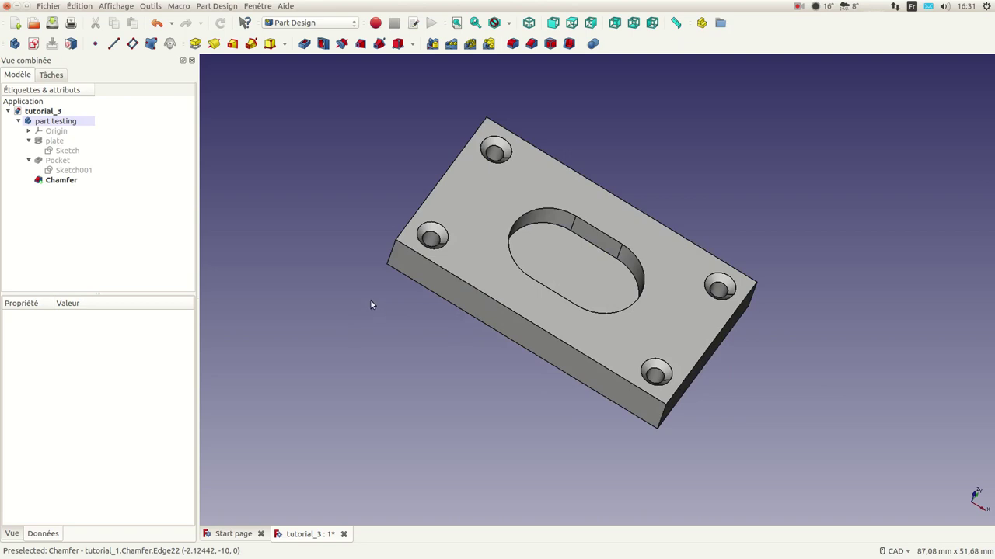
# Fillet all four vertical corner edges of the plate with a single fillet feature.
pyautogui.click(393, 254)
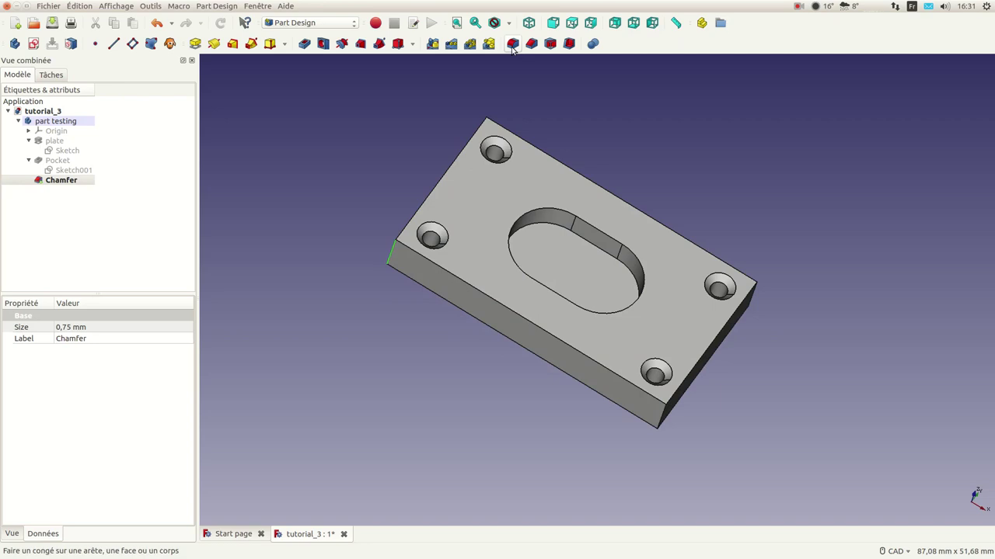
pyautogui.click(512, 45)
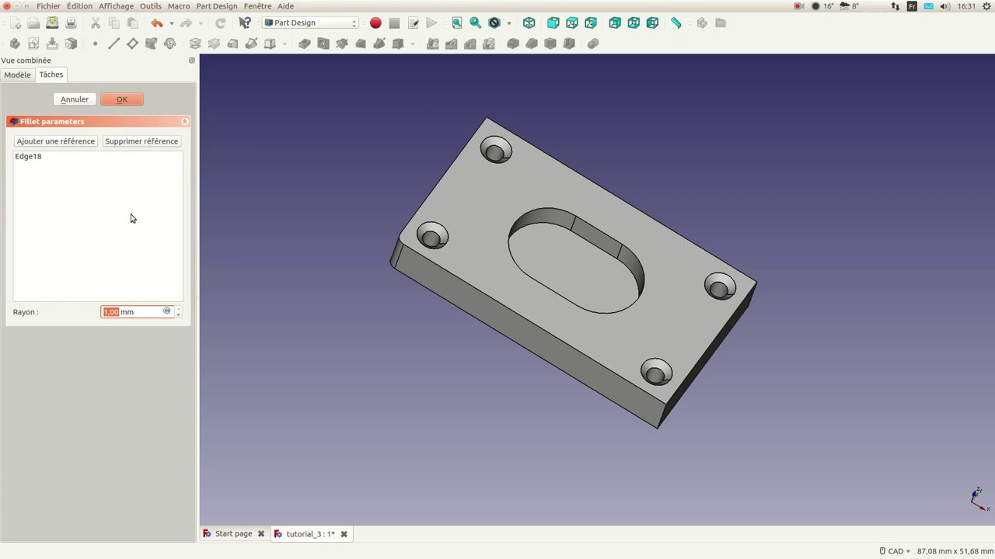
pyautogui.click(74, 145)
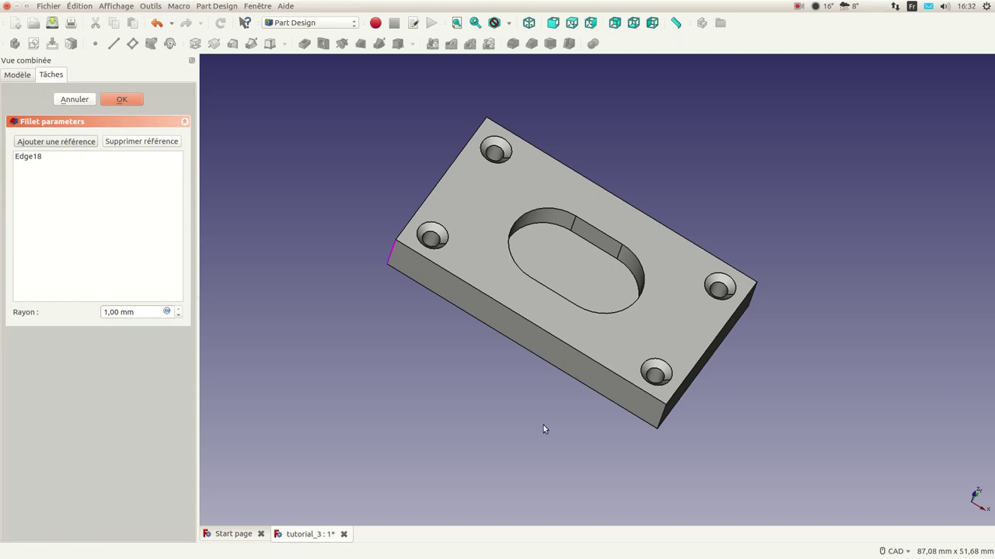
pyautogui.click(663, 420)
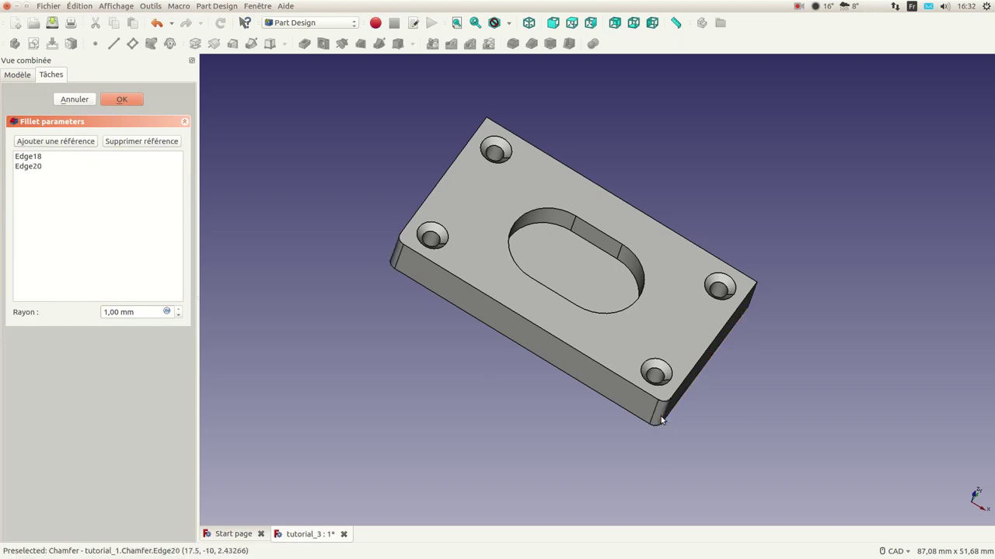
pyautogui.moveTo(755, 225); pyautogui.dragTo(600, 344, button='middle')
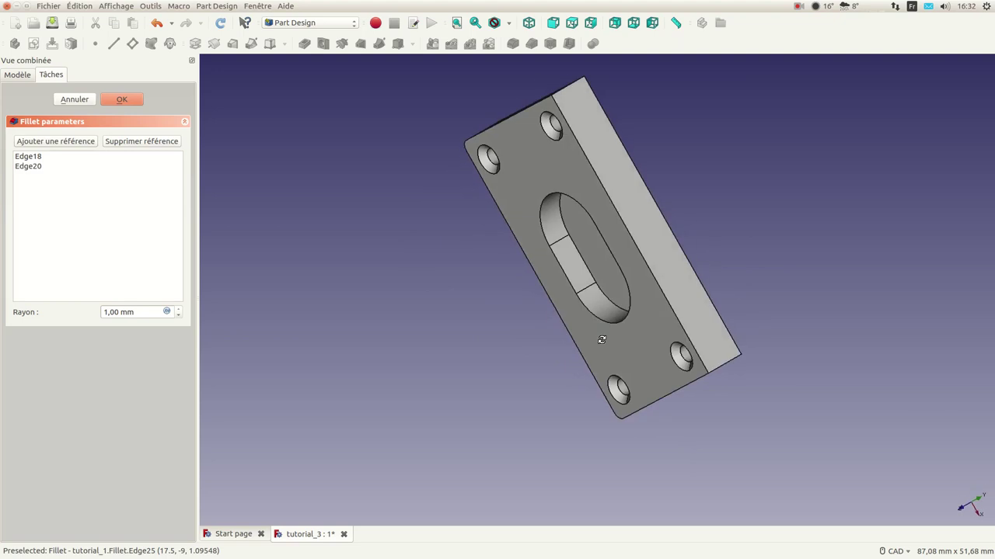
pyautogui.click(64, 145)
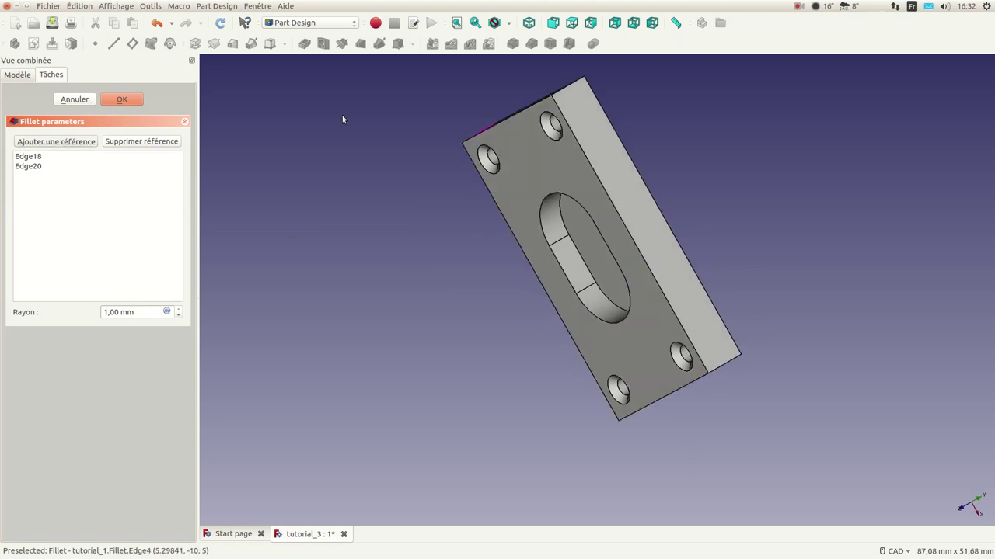
pyautogui.click(568, 92)
pyautogui.click(34, 143)
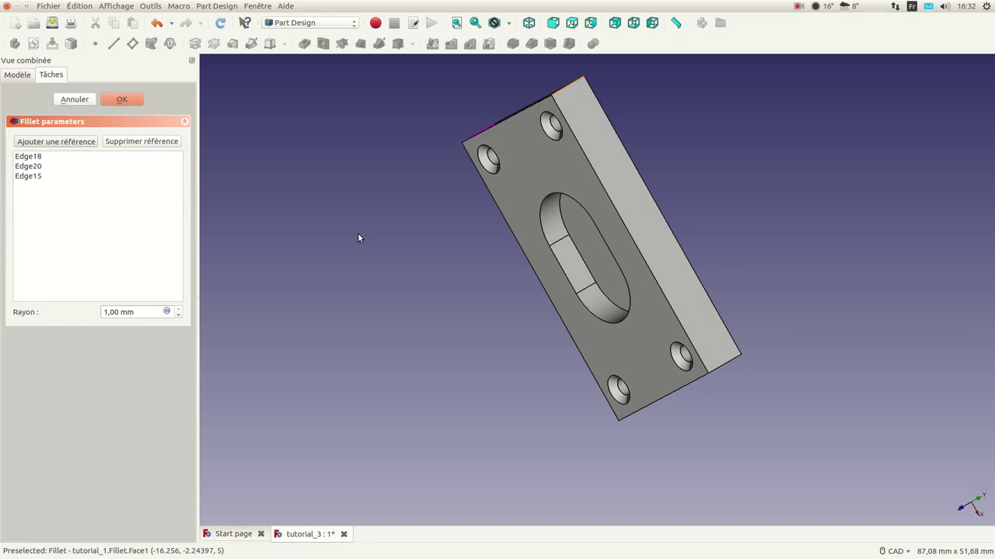
pyautogui.click(723, 369)
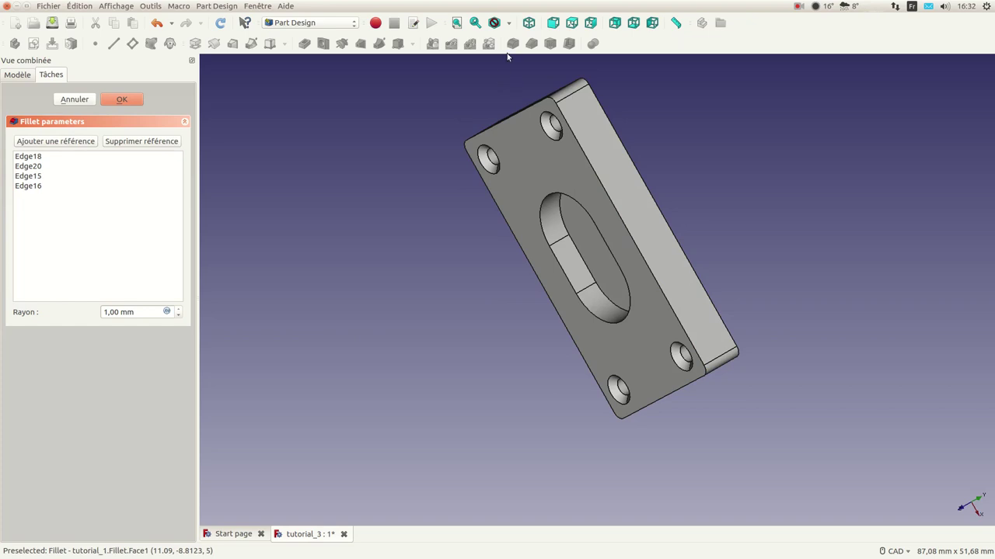
# Set the corner fillet's radius to 2 mm and finish the feature.
pyautogui.click(528, 24)
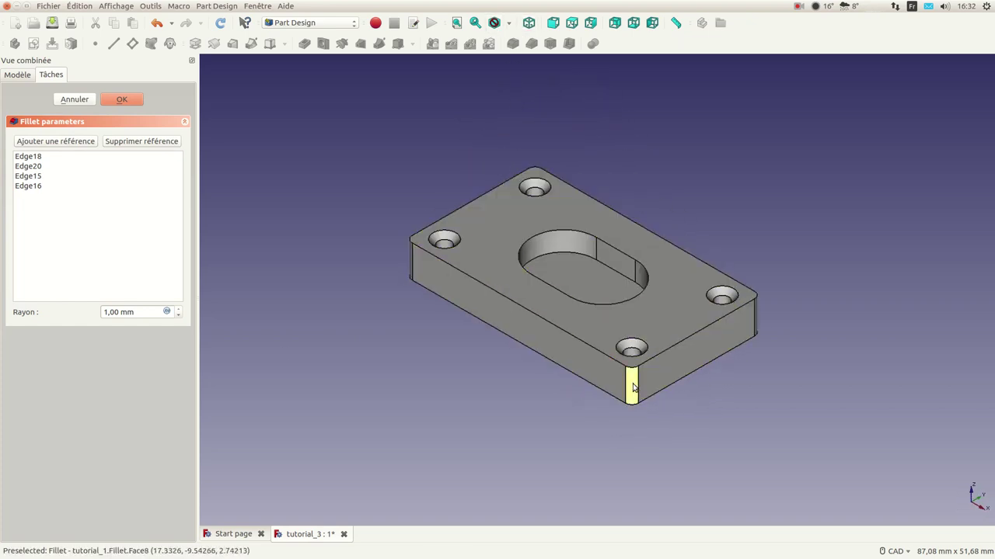
pyautogui.tripleClick(142, 312)
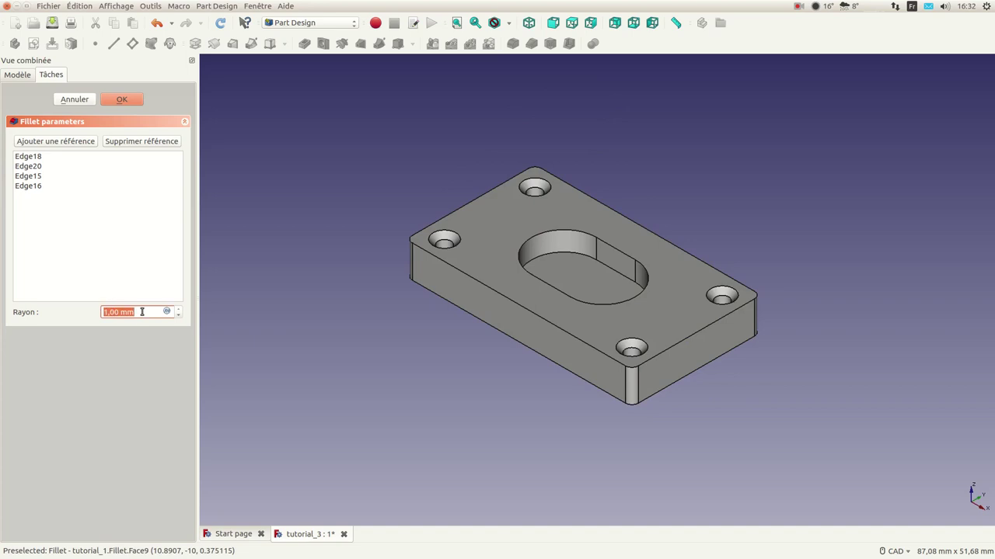
pyautogui.write('2')
pyautogui.press('Tab')
pyautogui.scroll(5, 364, 260)
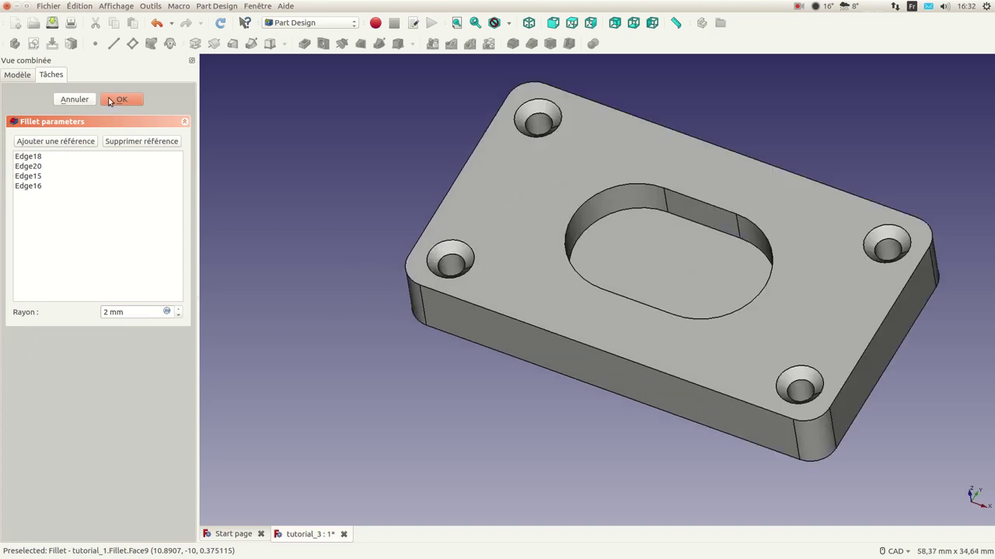
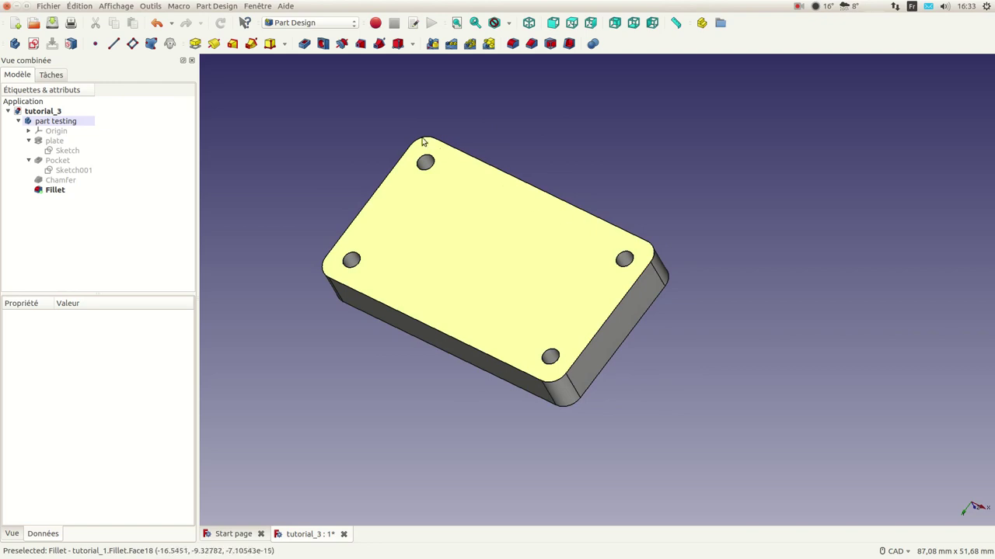
# Chamfer the complete outer edge loop of the plate's underside, including the rounded corner edges.
pyautogui.click(324, 271)
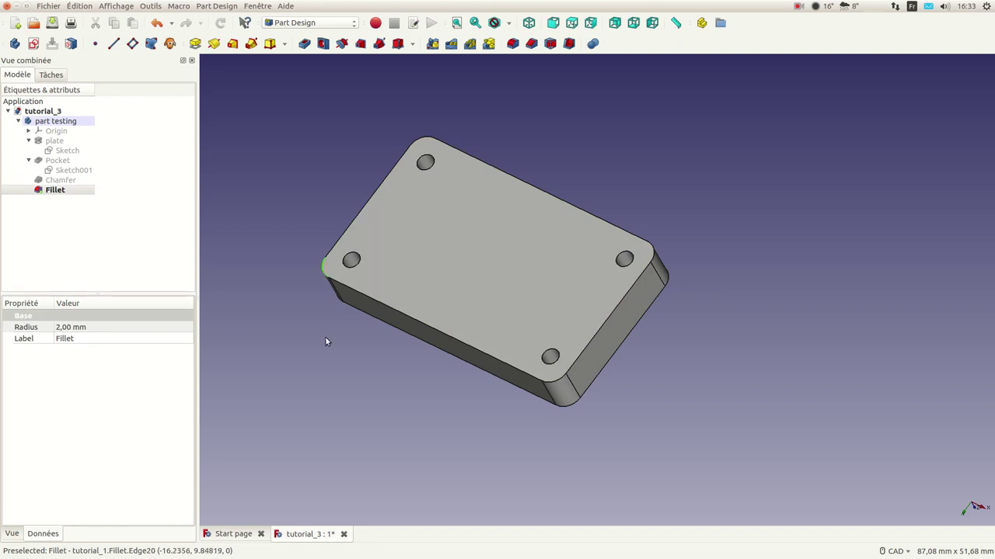
pyautogui.keyDown('ctrl'); pyautogui.click(398, 313); pyautogui.keyUp('ctrl')
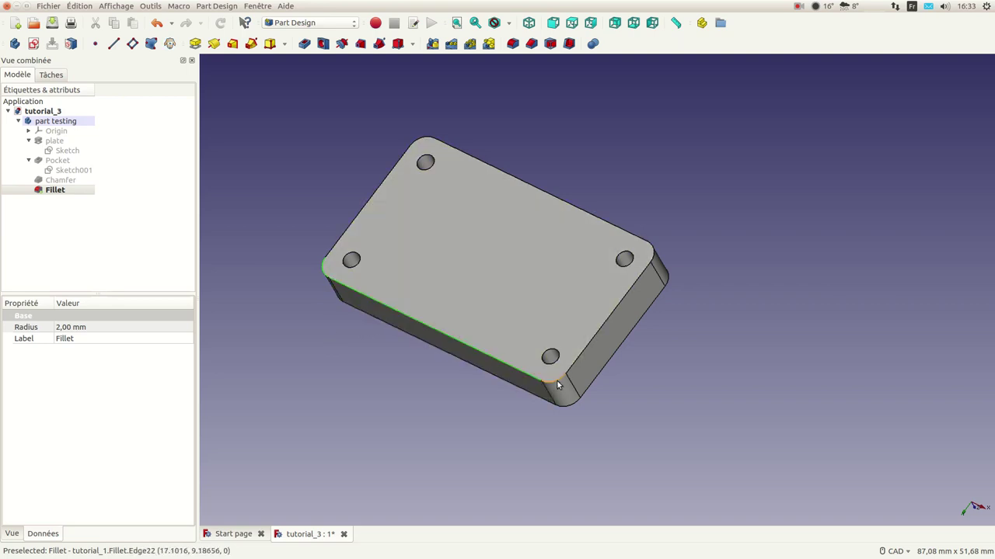
pyautogui.keyDown('ctrl'); pyautogui.click(589, 342); pyautogui.keyUp('ctrl')
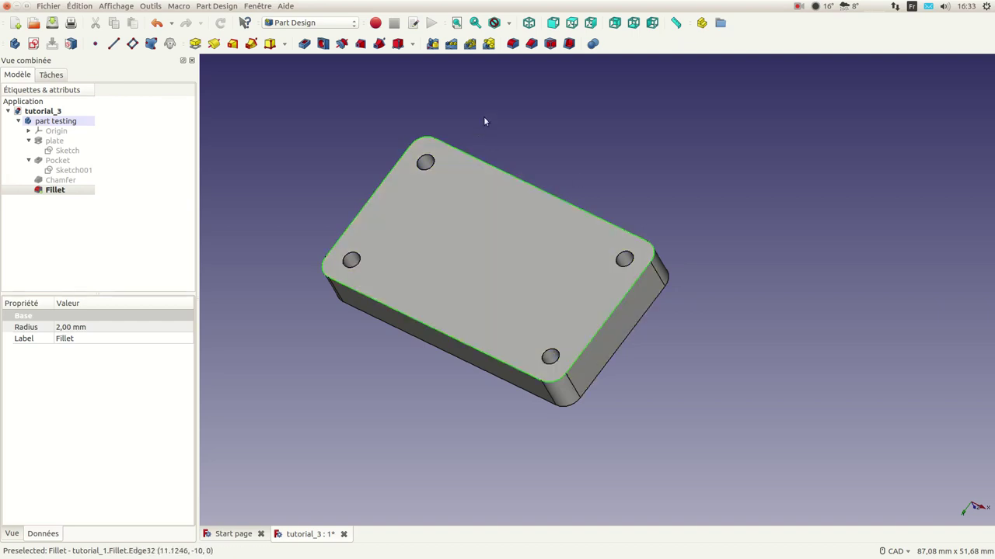
pyautogui.click(531, 44)
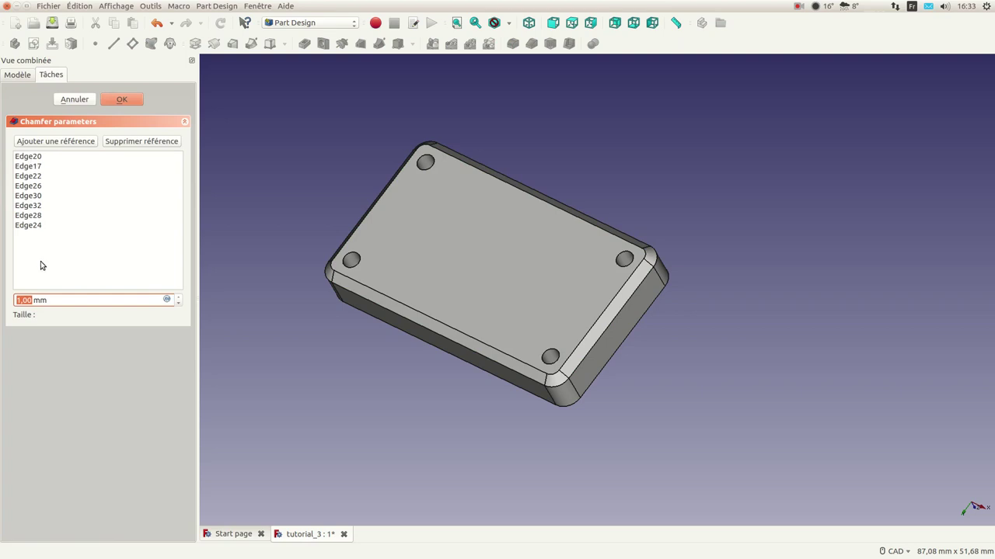
# Set the underside chamfer's size to 0.25 mm and finish the feature.
pyautogui.tripleClick(65, 300)
pyautogui.write('0.25')
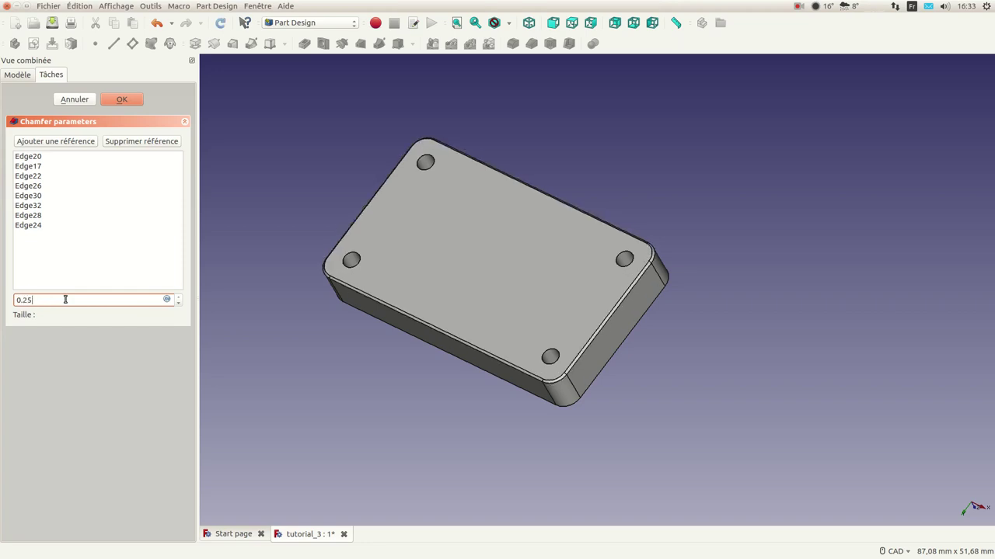
pyautogui.press('BackSpace')
pyautogui.press('BackSpace')
pyautogui.press('BackSpace')
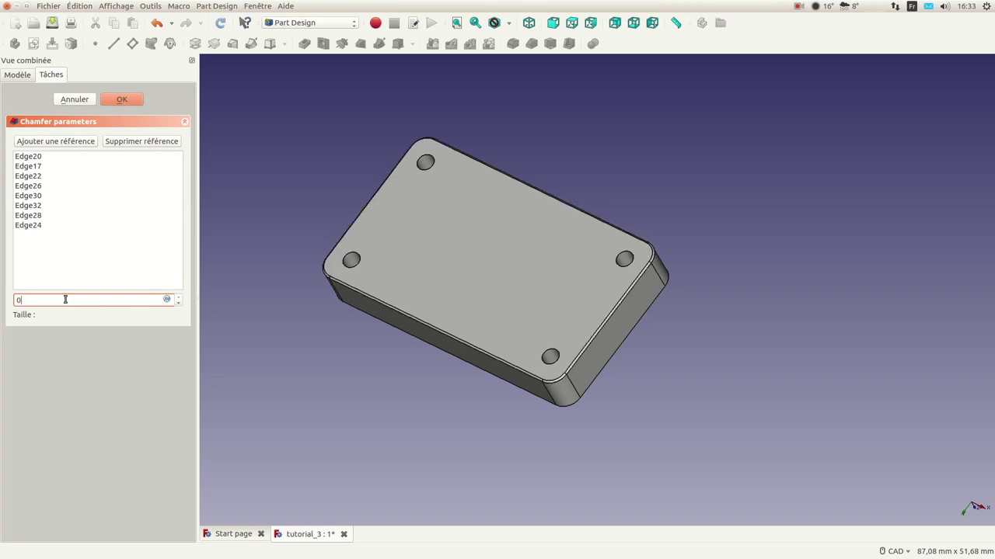
pyautogui.write(',25')
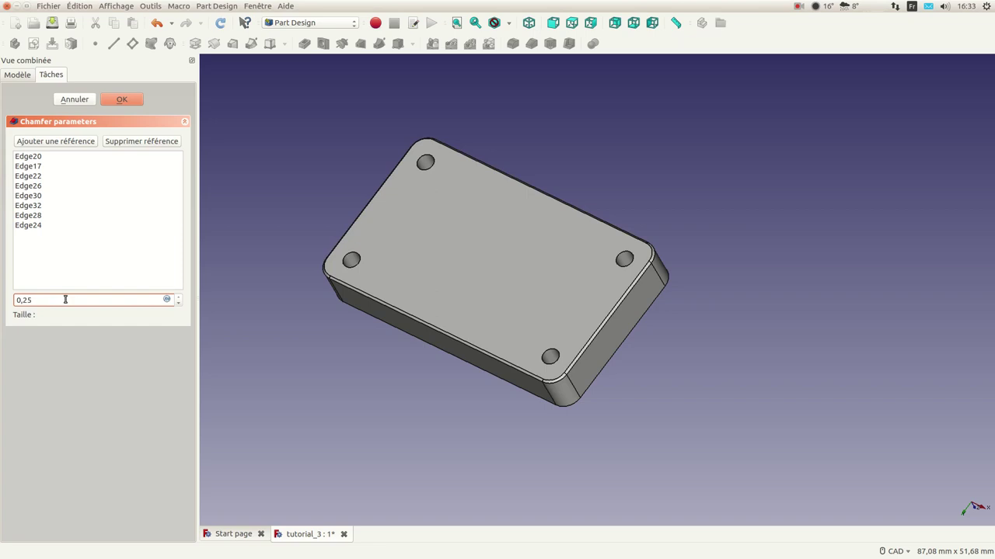
pyautogui.click(131, 102)
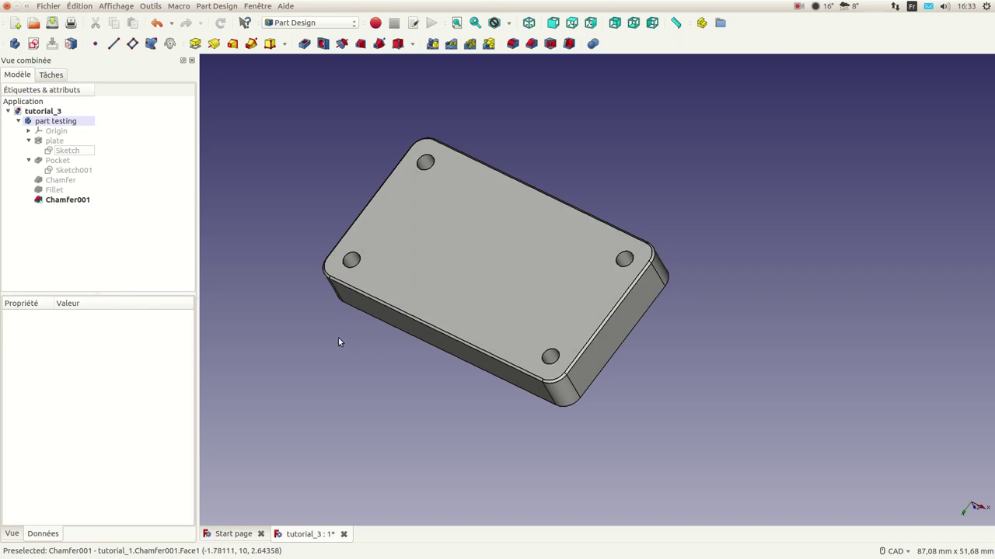
# Look over the finished plate from above and the side, and save the document.
pyautogui.moveTo(331, 332); pyautogui.dragTo(664, 86, button='middle')
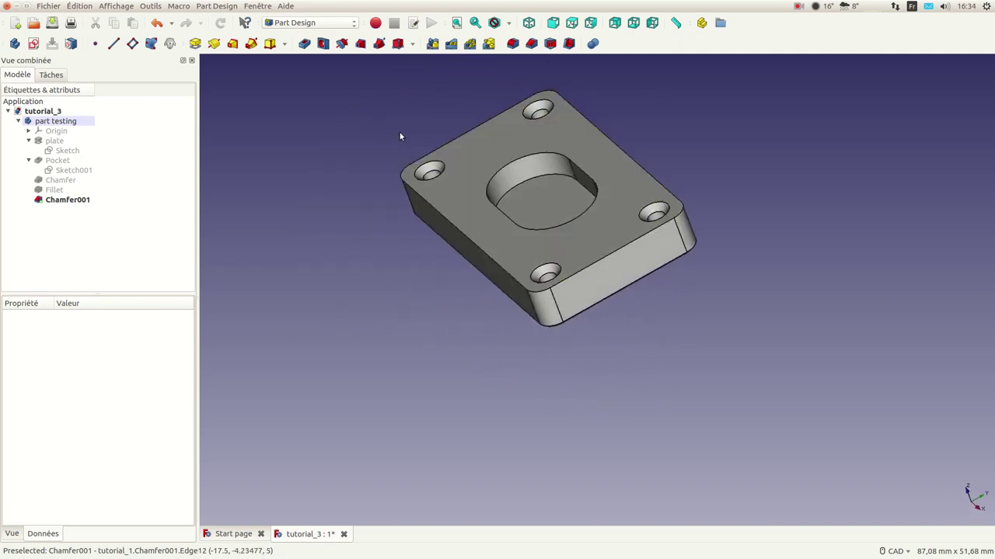
pyautogui.moveTo(400, 131); pyautogui.dragTo(381, 211, button='middle')
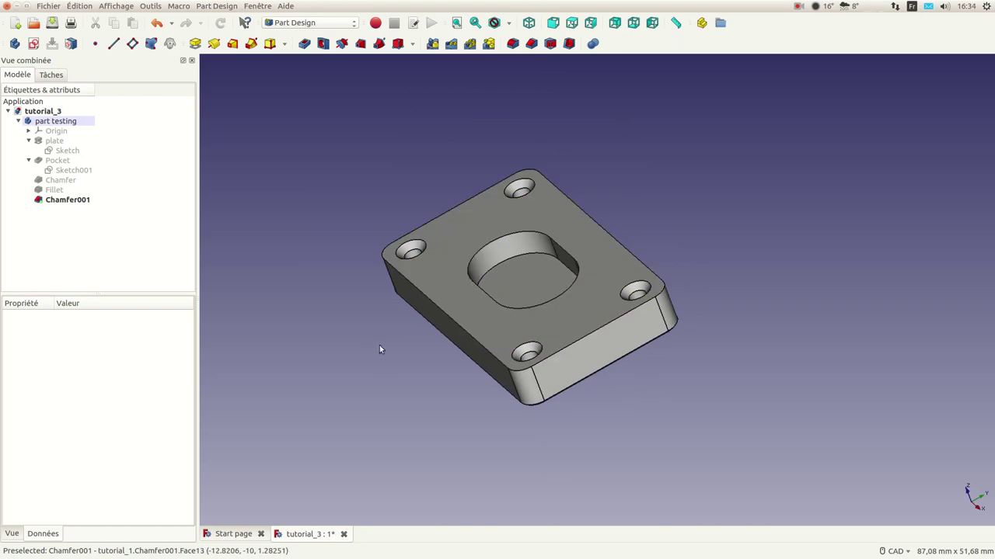
pyautogui.moveTo(384, 349); pyautogui.dragTo(376, 313, button='middle')
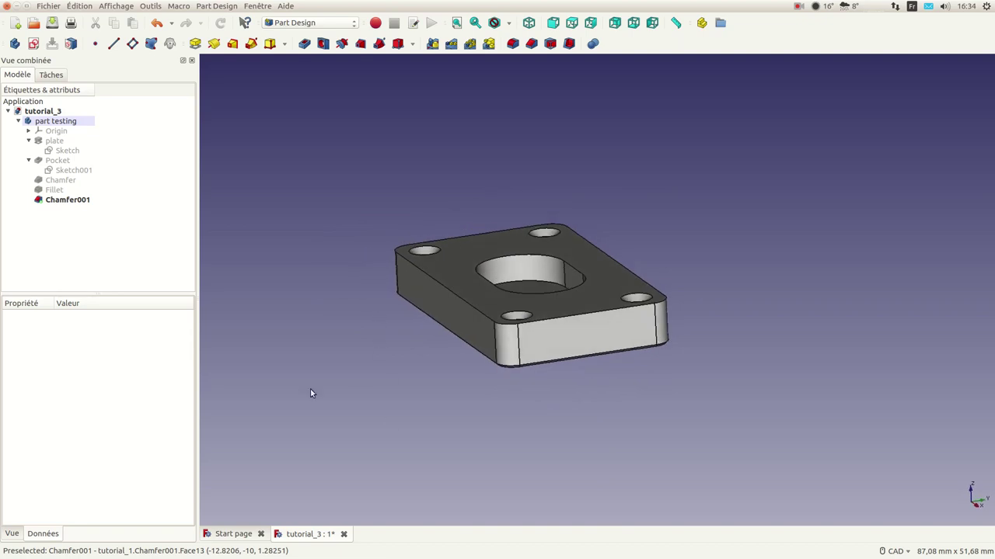
pyautogui.click(52, 23)
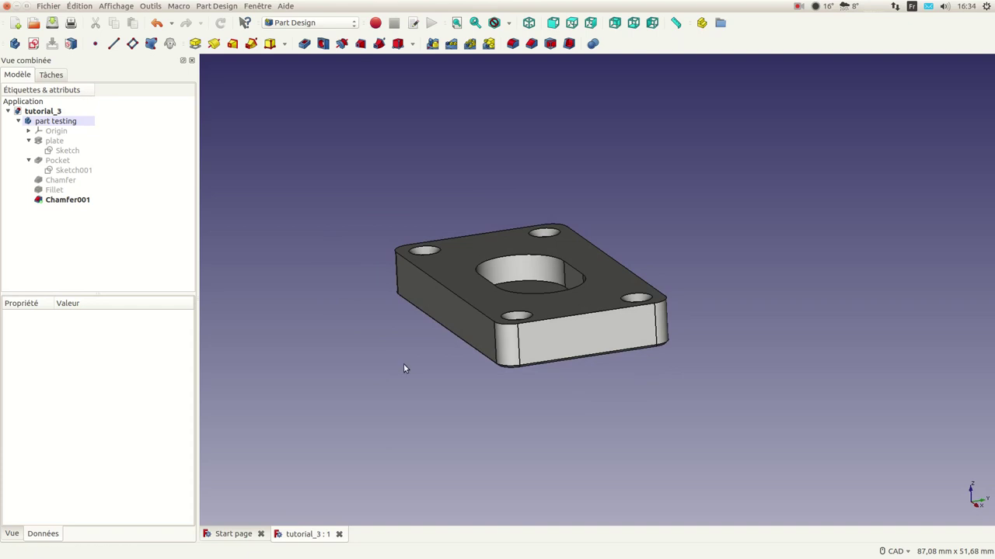
# Create a new sketch on the plate's long front side face.
pyautogui.moveTo(358, 363); pyautogui.dragTo(516, 373, button='middle')
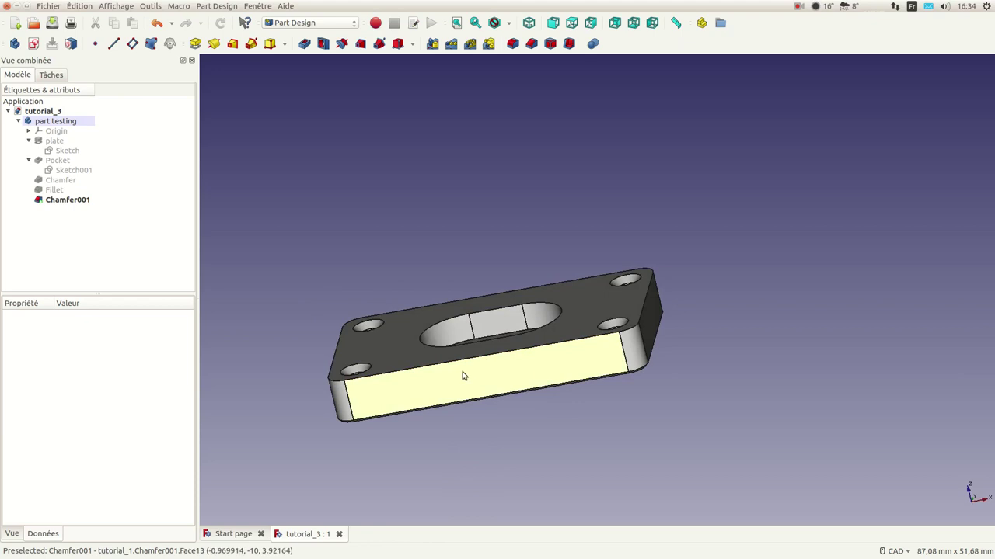
pyautogui.scroll(-4, 499, 333)
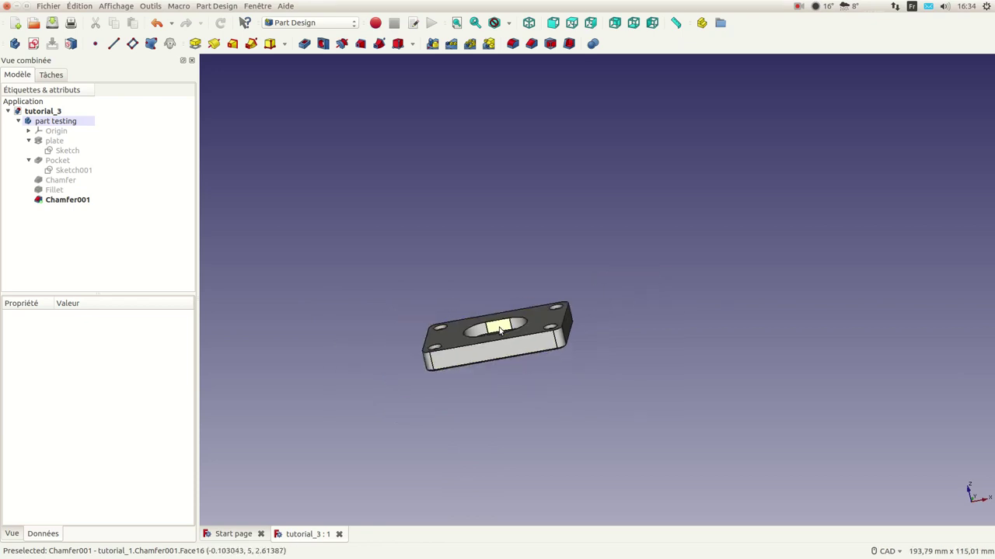
pyautogui.moveTo(499, 289); pyautogui.dragTo(468, 280, button='middle')
pyautogui.scroll(5, 485, 340)
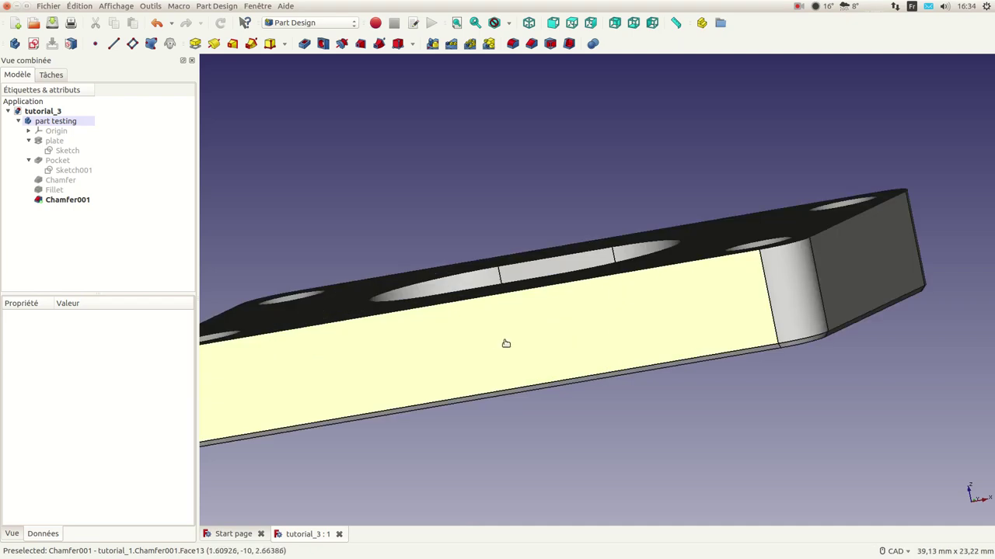
pyautogui.click(506, 344)
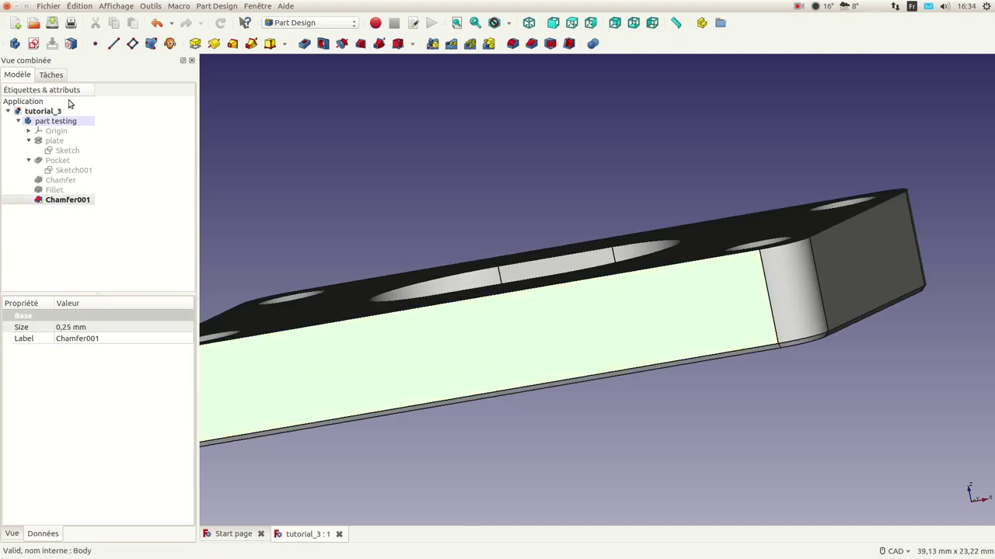
pyautogui.click(51, 75)
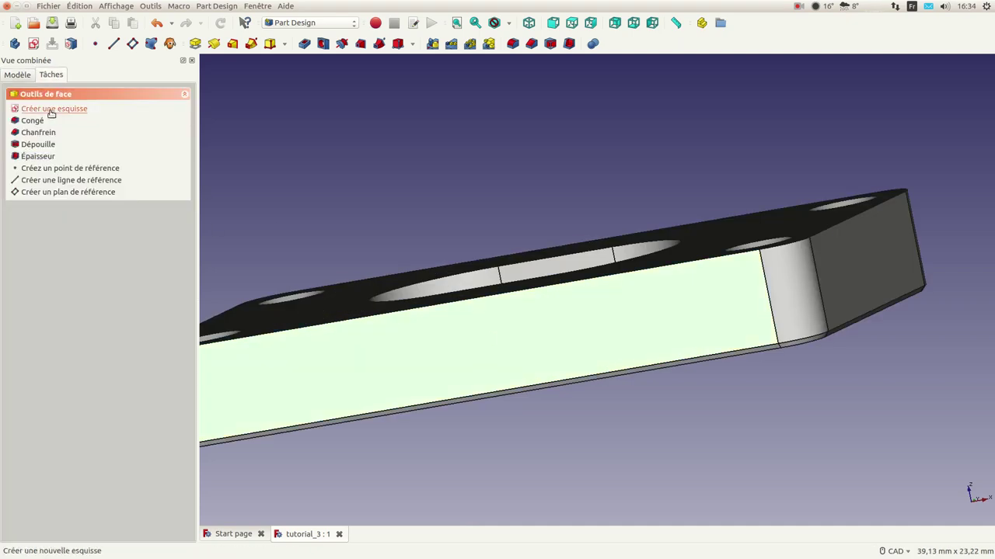
pyautogui.click(50, 110)
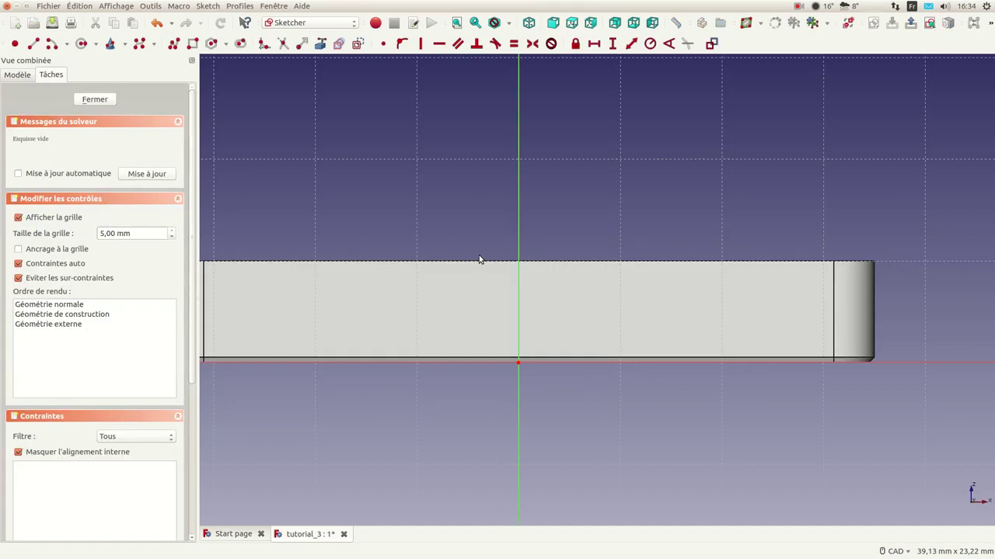
# Link the upper long edge of the front side face into the sketch as external geometry.
pyautogui.scroll(-2, 479, 262)
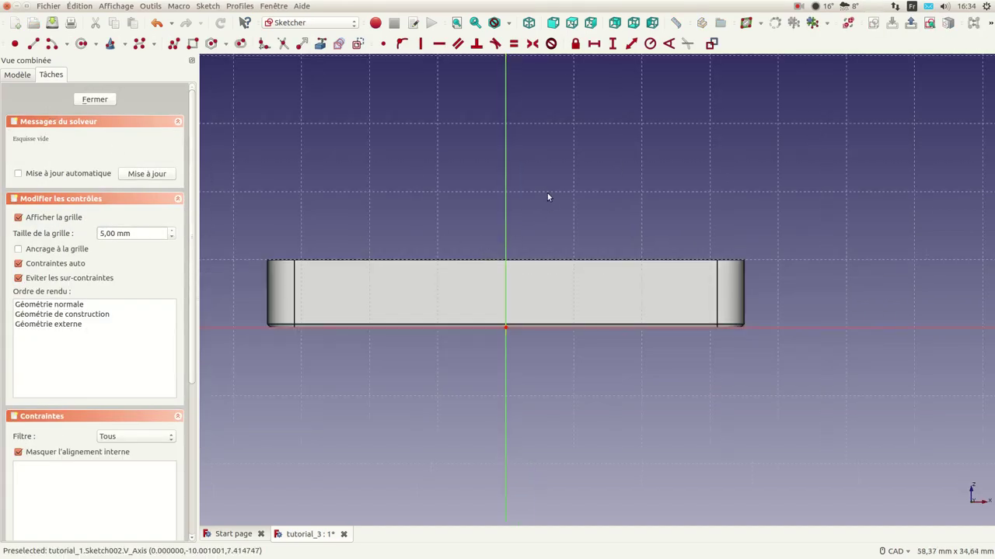
pyautogui.moveTo(547, 188); pyautogui.dragTo(544, 217, button='middle')
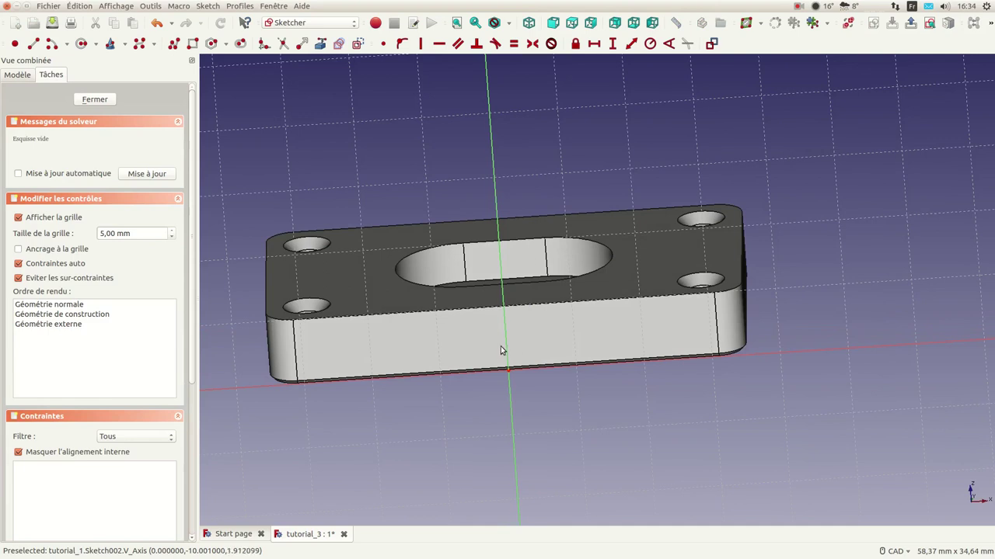
pyautogui.scroll(-2, 517, 330)
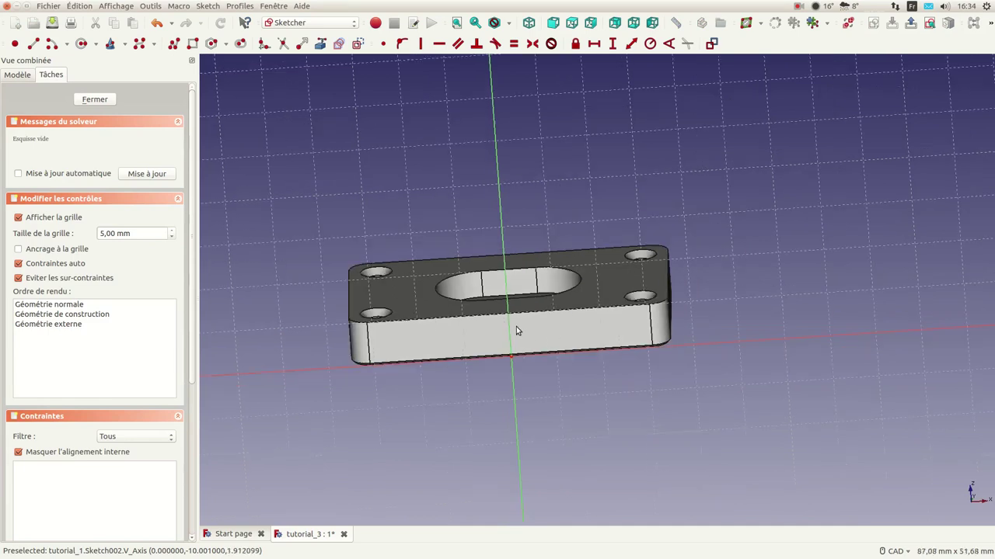
pyautogui.scroll(2, 516, 330)
pyautogui.moveTo(539, 190)
pyautogui.mouseDown(button='middle')
pyautogui.moveTo(537, 169)
pyautogui.moveTo(548, 180)
pyautogui.moveTo(504, 181)
pyautogui.moveTo(506, 197)
pyautogui.moveTo(532, 187)
pyautogui.mouseUp(button='middle')
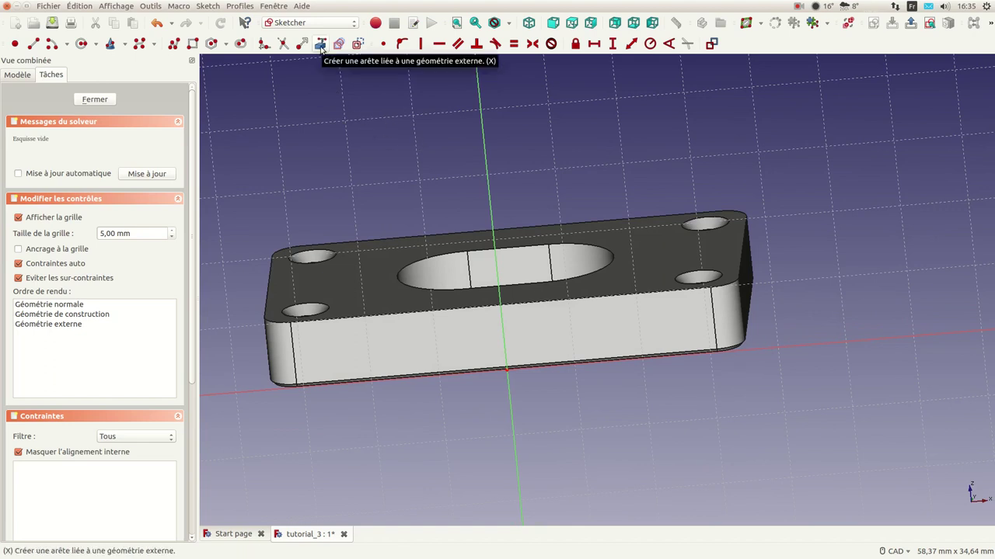
pyautogui.click(320, 45)
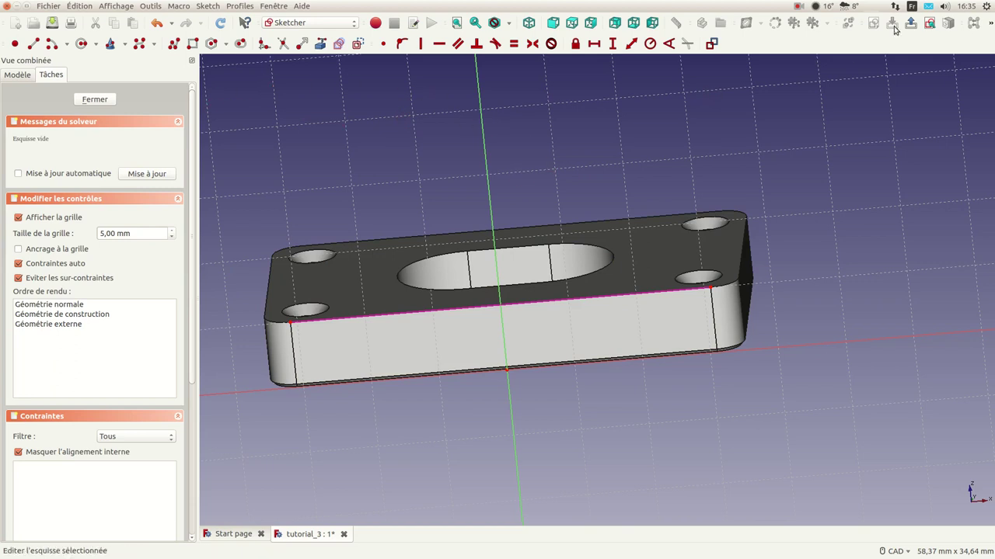
# Draw a circle of about 0.92 mm radius on the front side face, just left of the vertical axis, and shift it slightly downward.
pyautogui.click(929, 23)
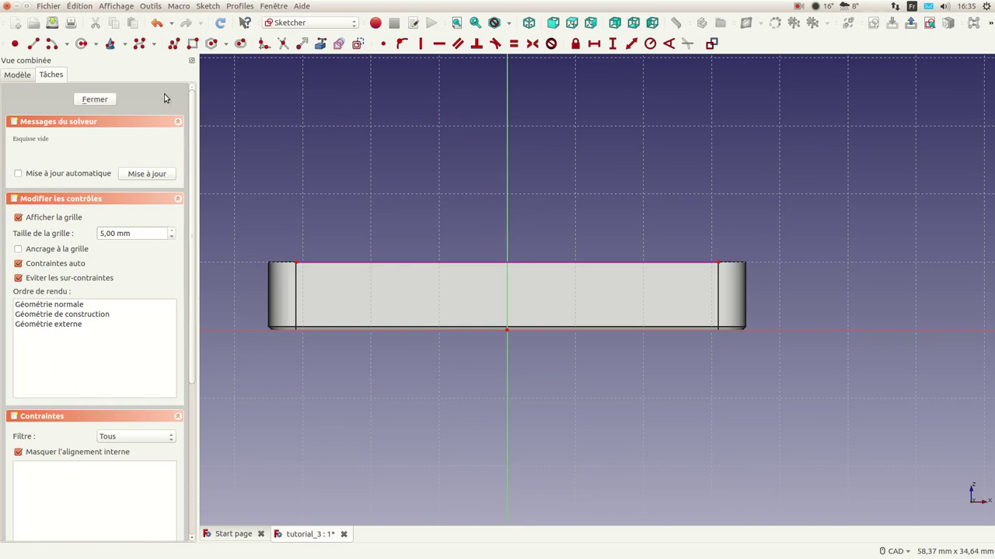
pyautogui.click(82, 44)
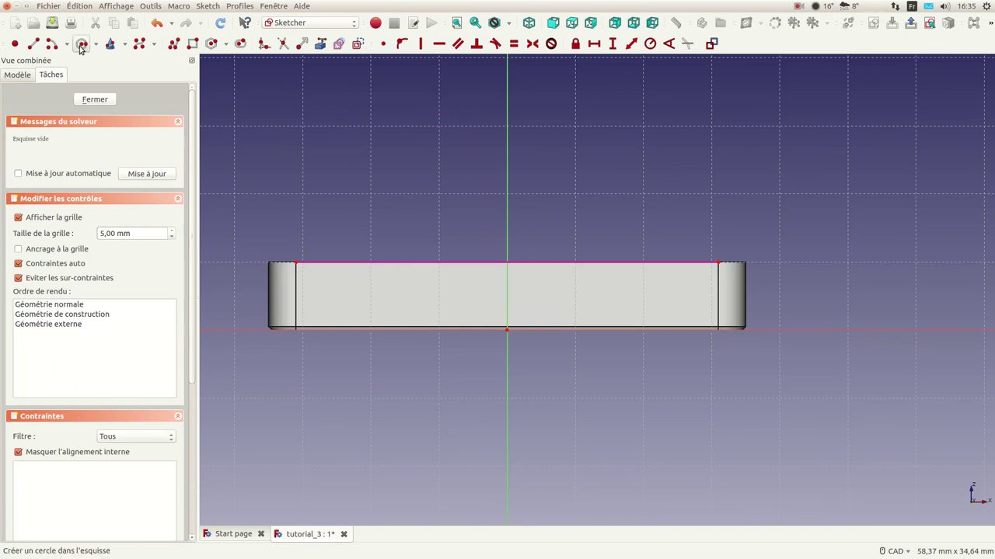
pyautogui.click(472, 280)
pyautogui.click(484, 290)
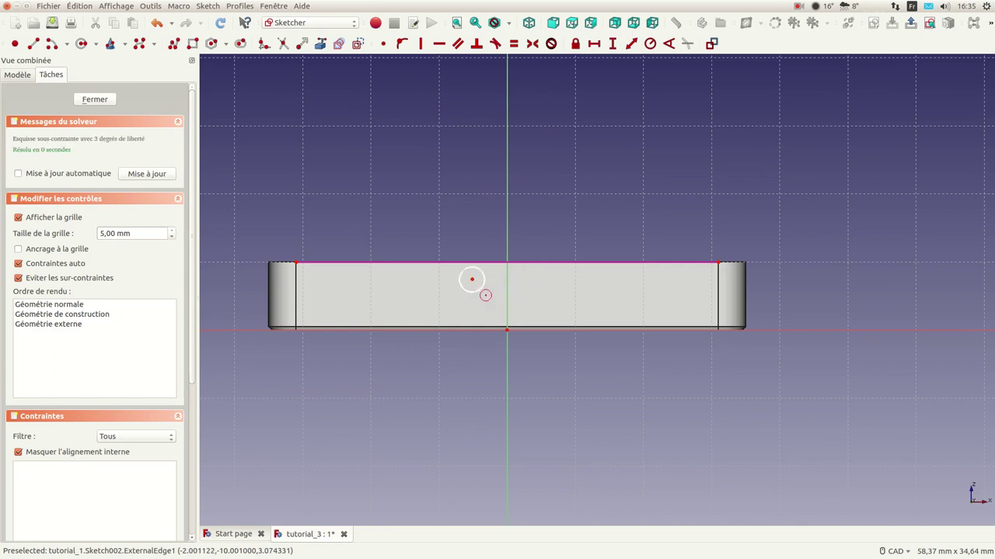
pyautogui.rightClick(458, 214)
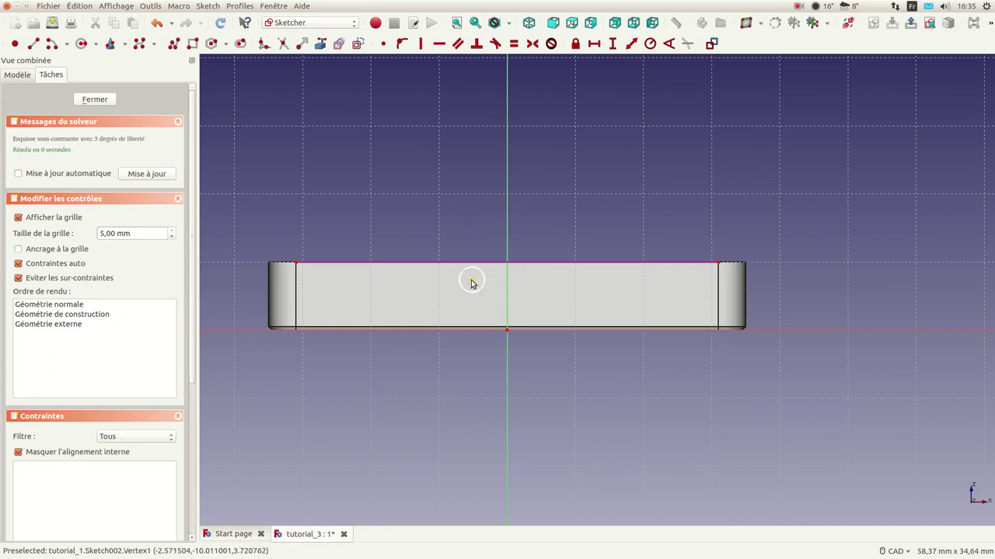
pyautogui.moveTo(471, 282); pyautogui.dragTo(477, 291)
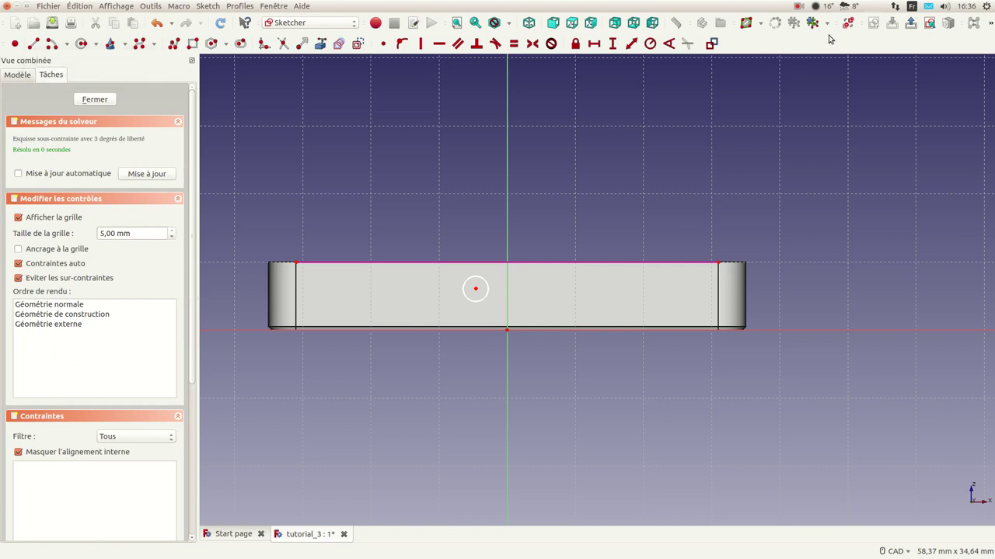
pyautogui.moveTo(854, 37); pyautogui.dragTo(853, 49)
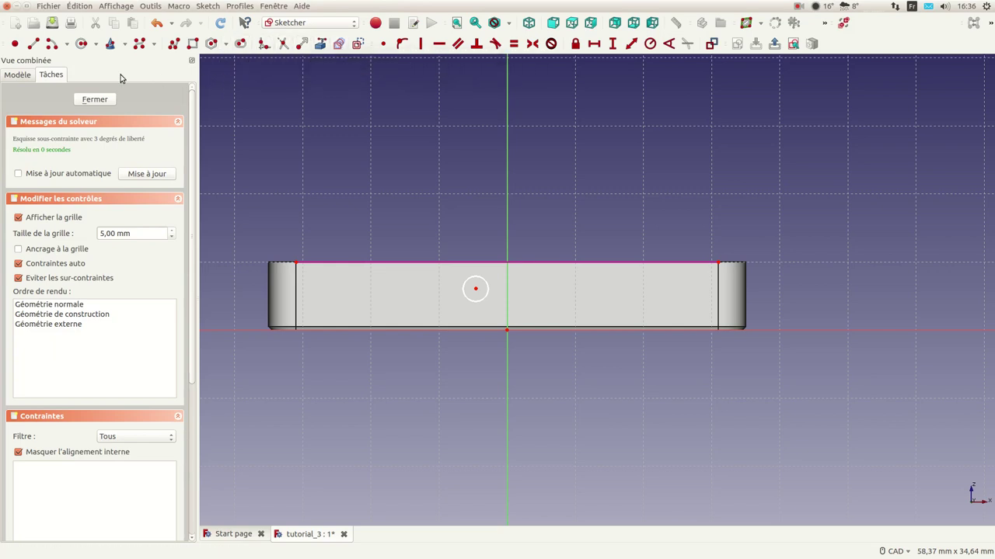
# Draw a vertical line from the circle's centre up to the linked upper edge.
pyautogui.click(33, 47)
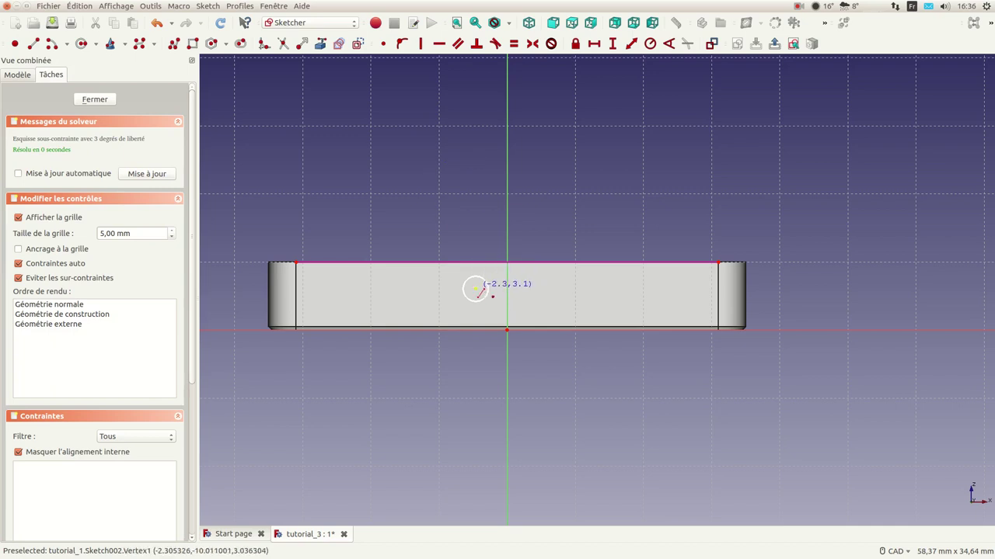
pyautogui.click(475, 290)
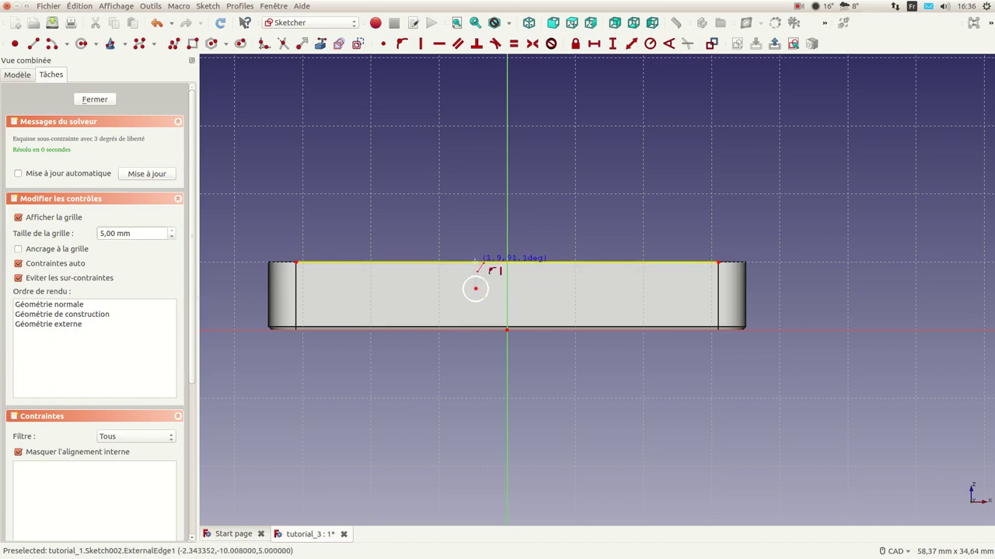
pyautogui.click(476, 266)
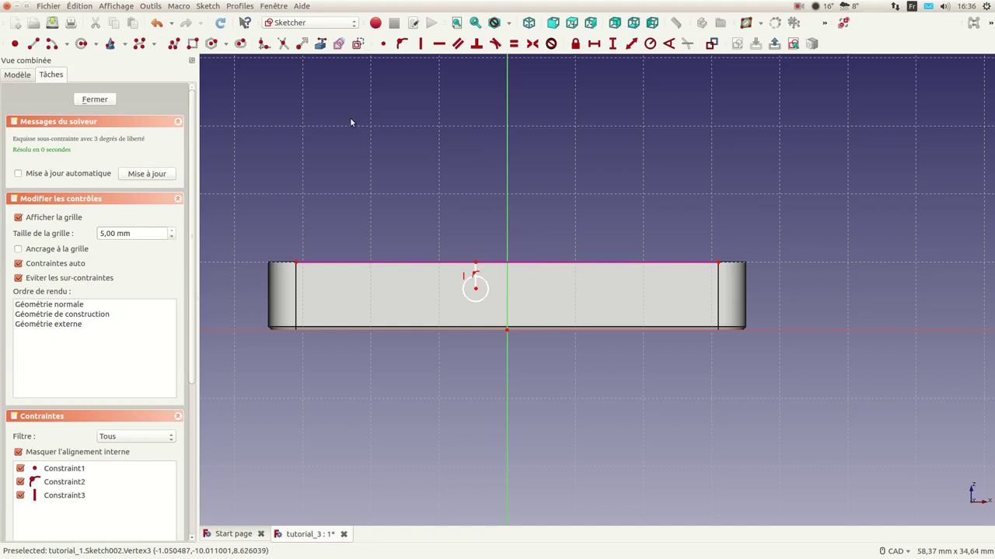
# Link the lower long edge of the front side face into the sketch as external geometry.
pyautogui.click(321, 43)
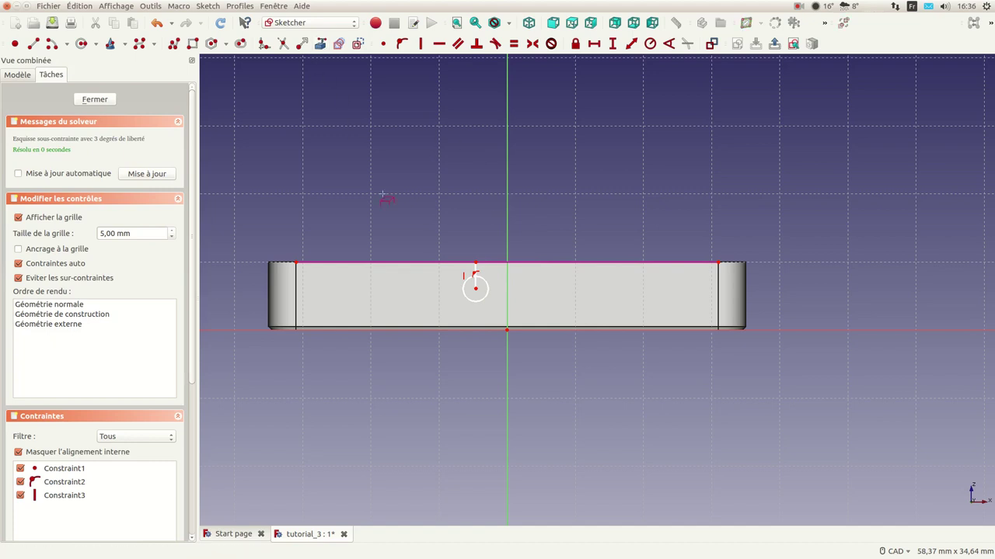
pyautogui.click(432, 332)
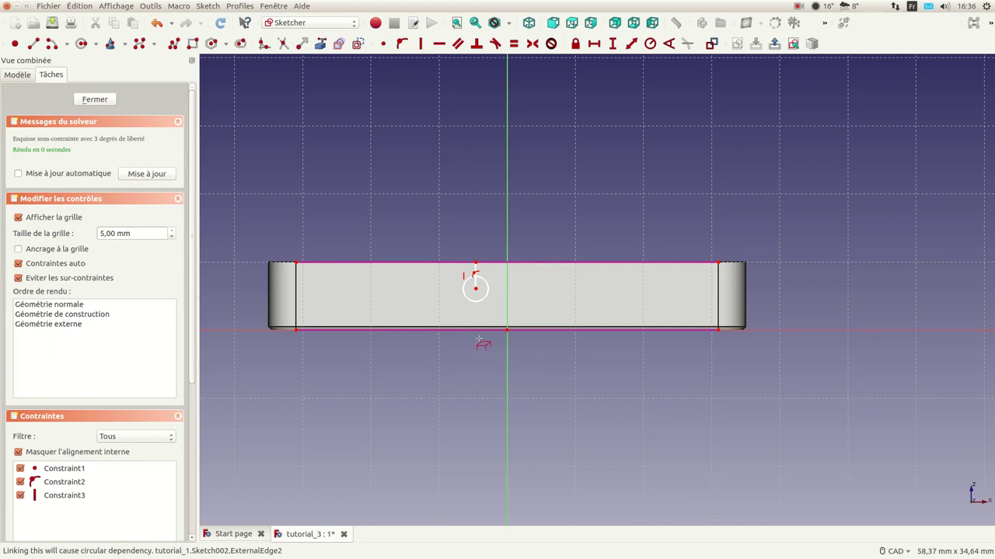
# Draw a vertical line from the circle's centre down to the linked lower edge.
pyautogui.click(34, 44)
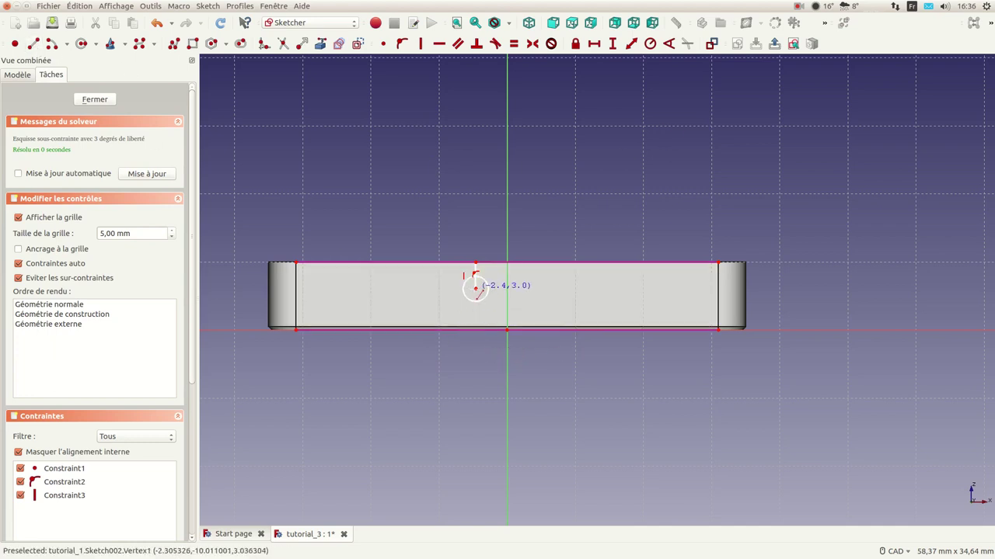
pyautogui.click(476, 288)
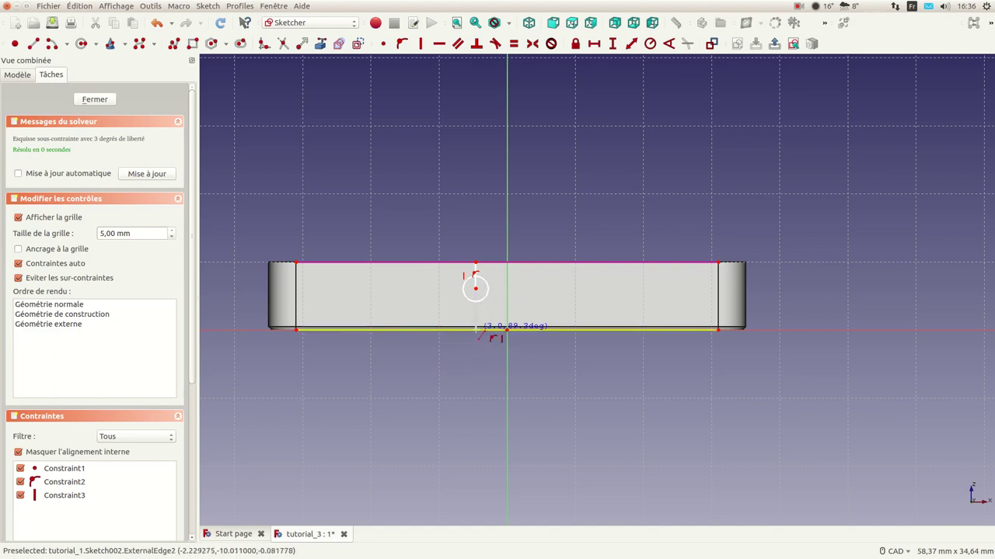
pyautogui.click(475, 329)
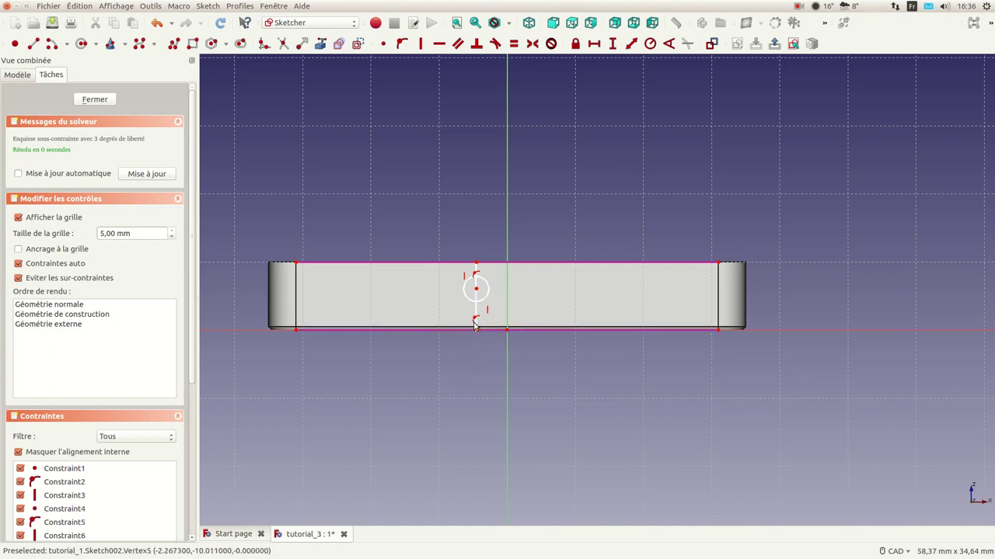
# Switch the sketch tools to construction mode and delete the two lines running through the circle's centre.
pyautogui.click(475, 310)
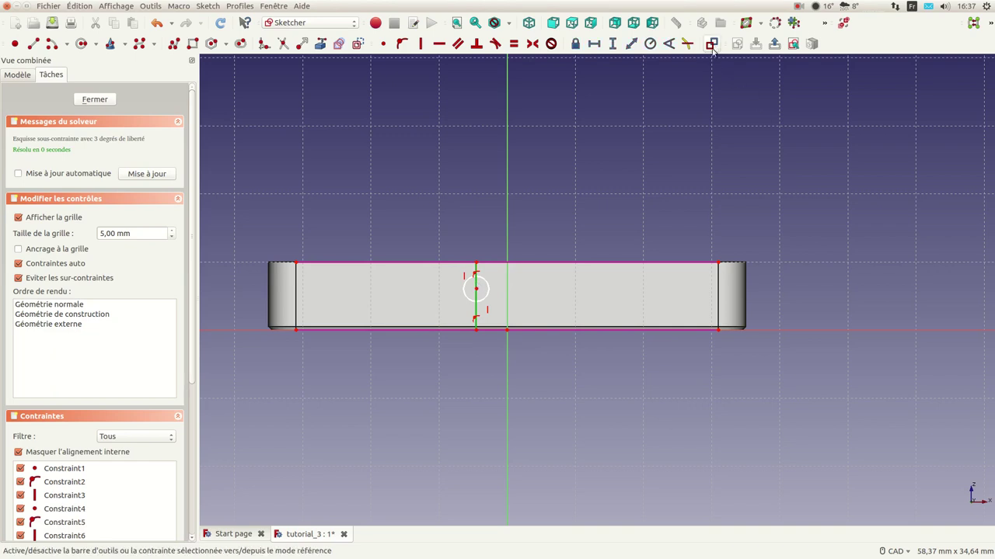
pyautogui.click(538, 237)
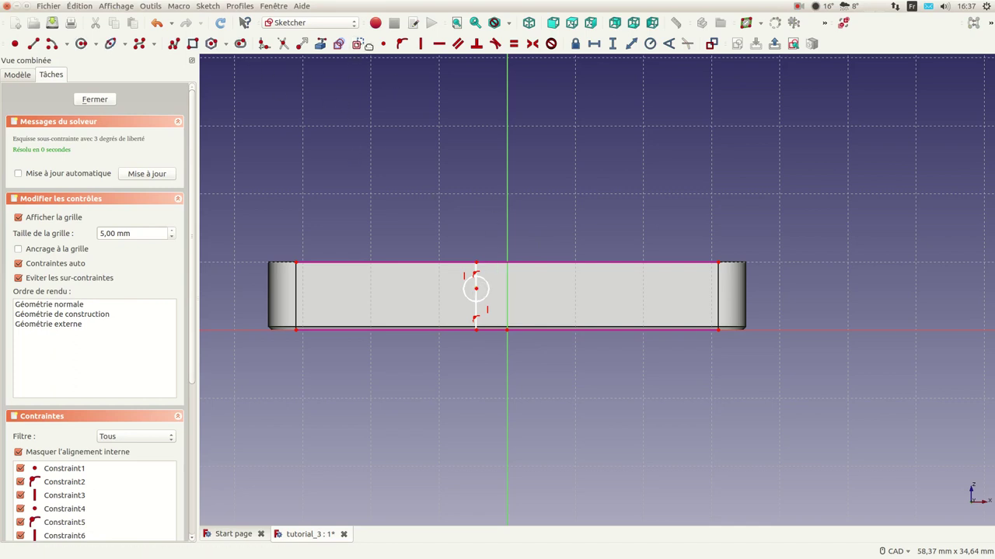
pyautogui.moveTo(370, 44); pyautogui.dragTo(390, 44)
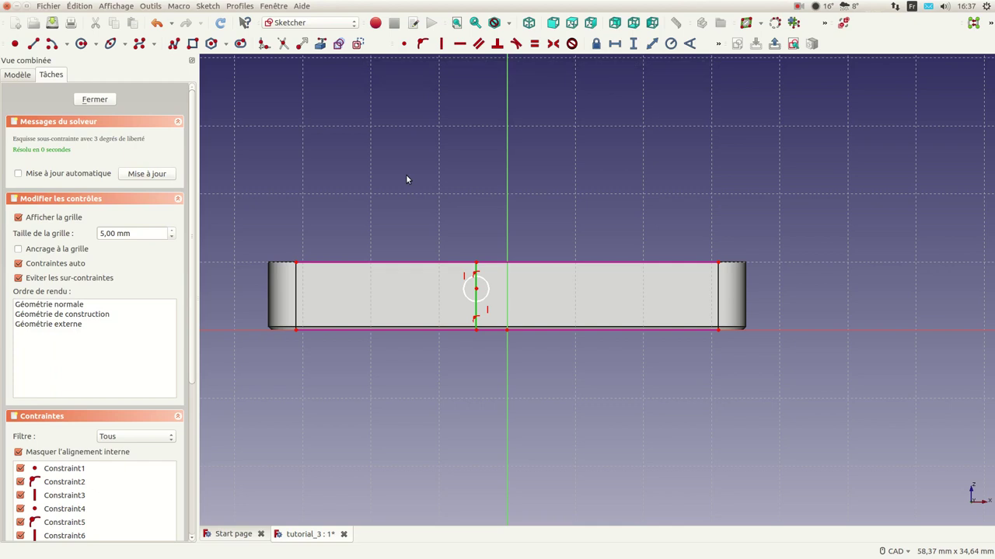
pyautogui.press('Delete')
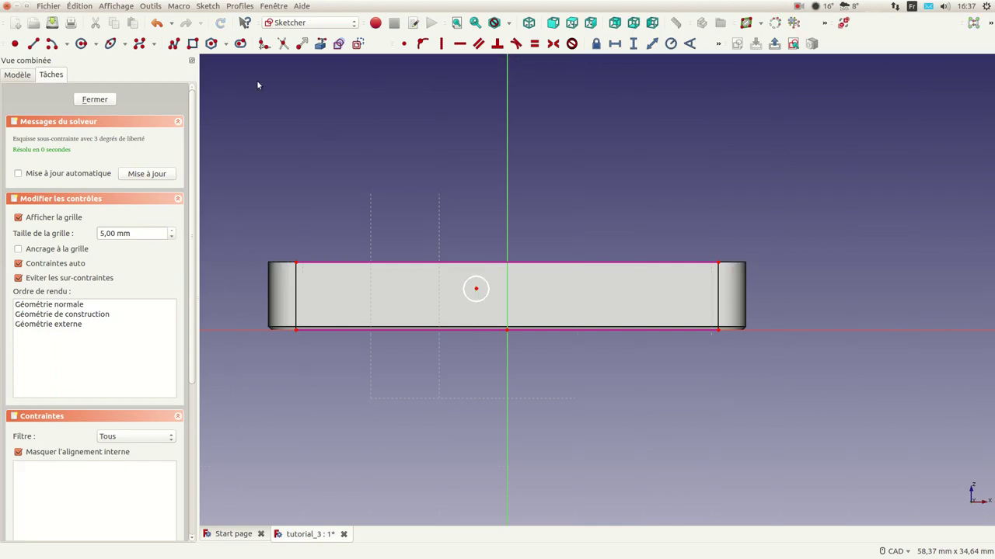
# Draw two construction lines, one from the upper edge to the circle's centre and one from the centre to the lower edge.
pyautogui.click(33, 43)
pyautogui.click(474, 266)
pyautogui.click(476, 287)
pyautogui.click(477, 288)
pyautogui.click(479, 330)
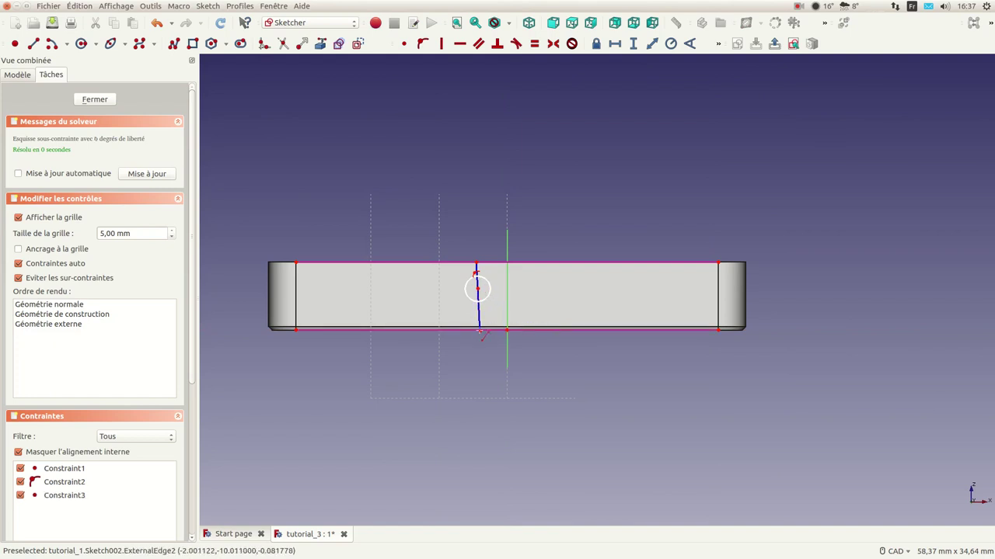
# Constrain both construction lines to be vertical and test them by moving the circle's centre.
pyautogui.click(480, 314)
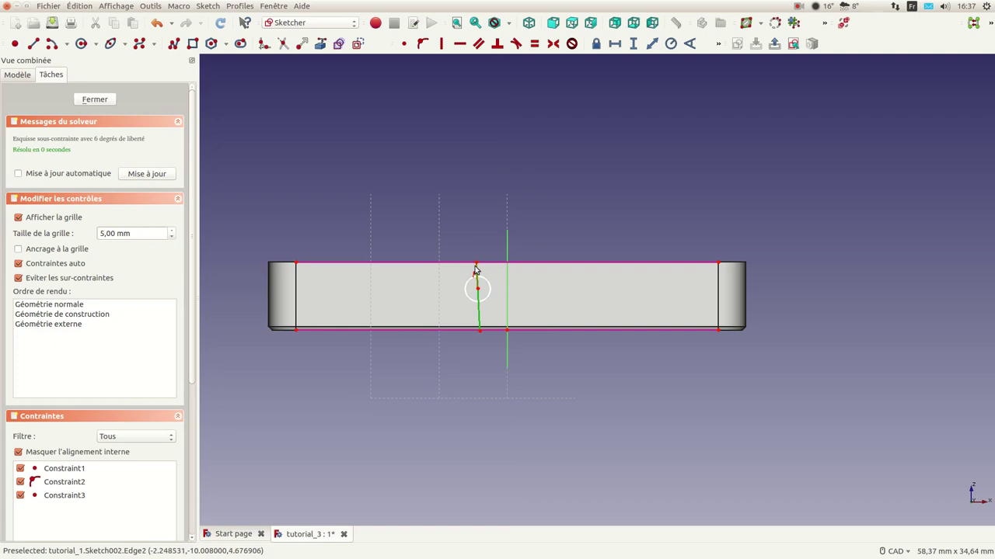
pyautogui.click(442, 43)
pyautogui.moveTo(475, 288)
pyautogui.mouseDown()
pyautogui.moveTo(466, 291)
pyautogui.moveTo(481, 296)
pyautogui.mouseUp()
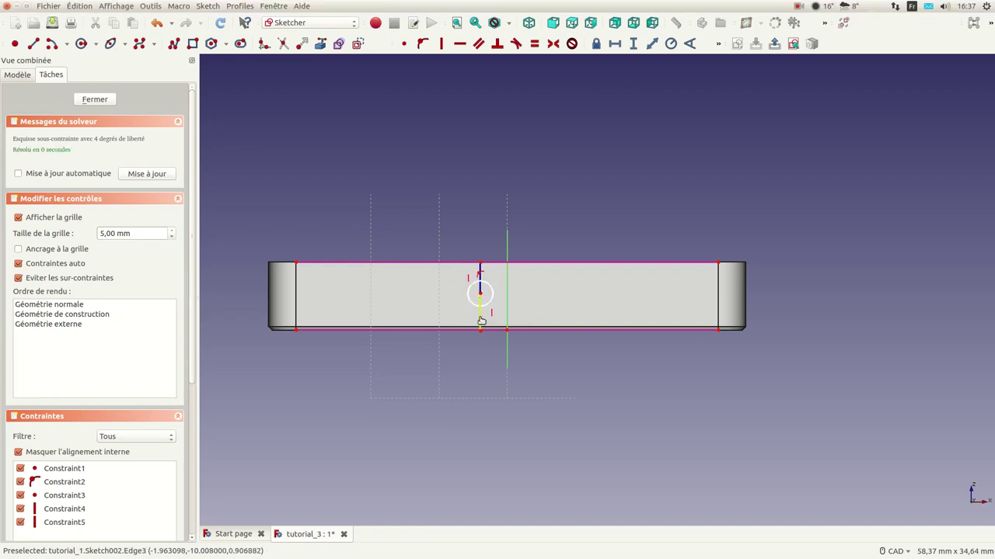
# Constrain the upper and lower construction lines to equal length.
pyautogui.click(482, 279)
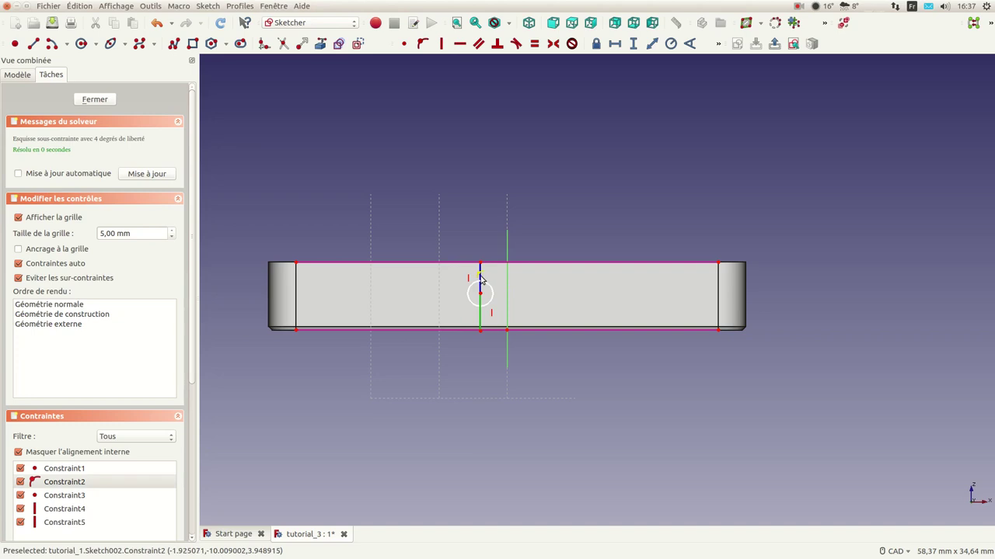
pyautogui.scroll(5, 489, 283)
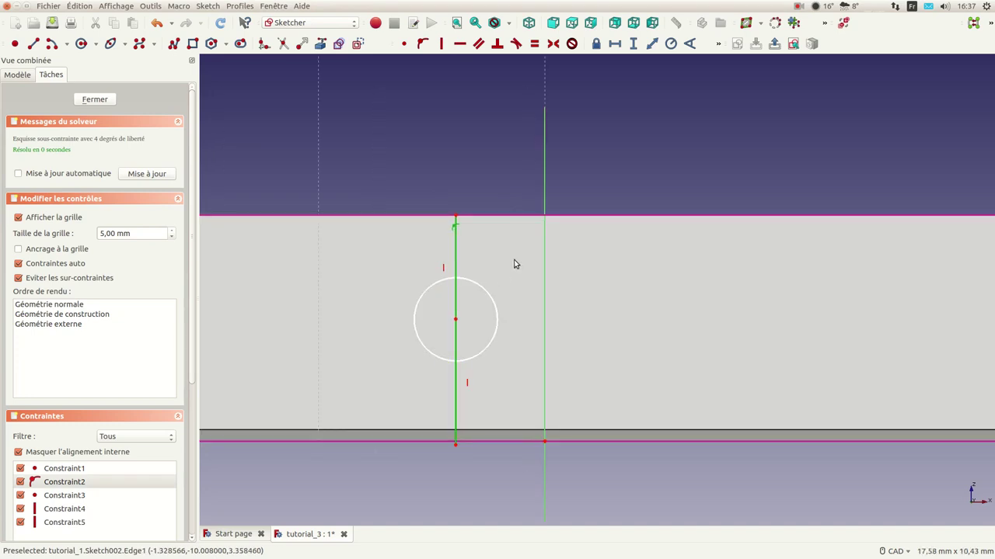
pyautogui.click(535, 45)
pyautogui.click(573, 231)
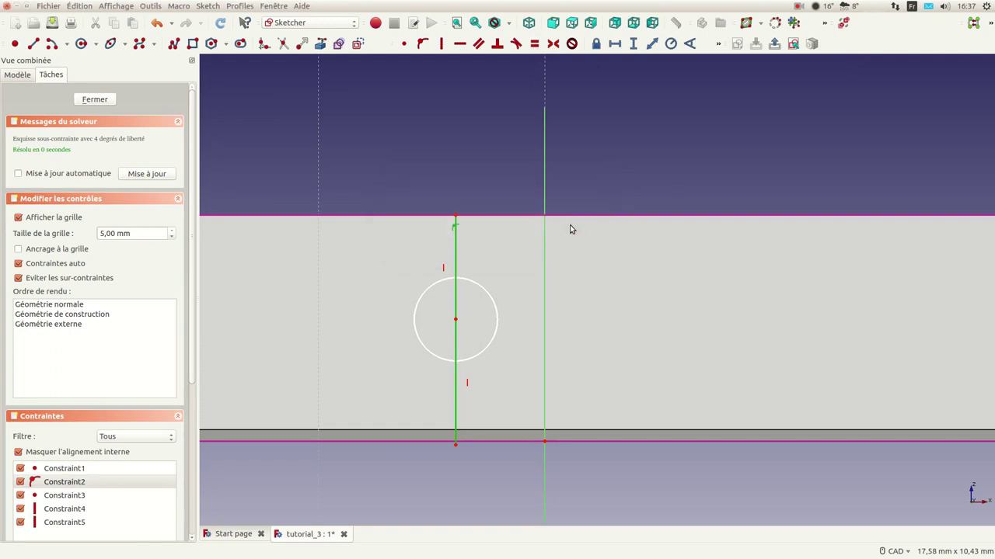
pyautogui.click(457, 383)
pyautogui.click(542, 45)
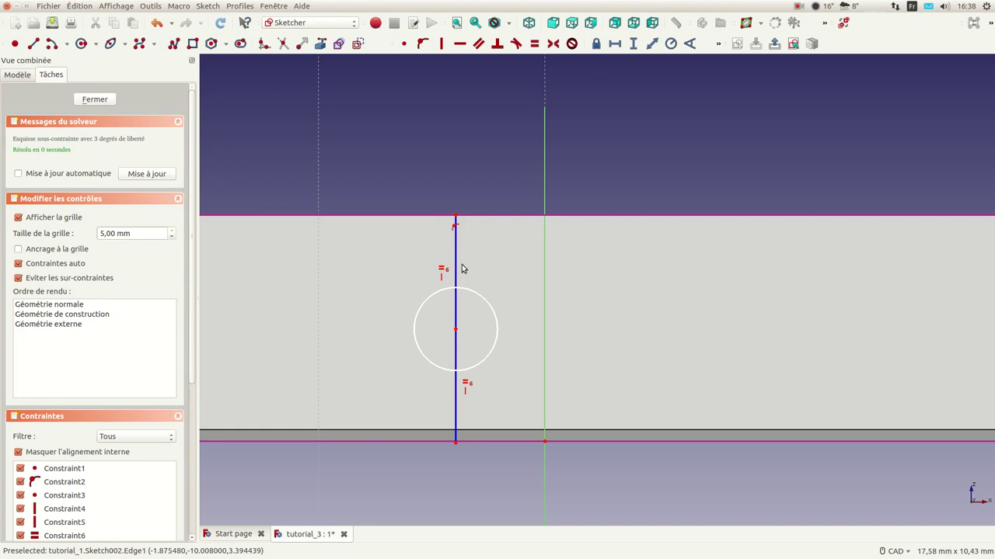
# Delete both construction lines above and below the circle's centre.
pyautogui.click(456, 404)
pyautogui.press('Delete')
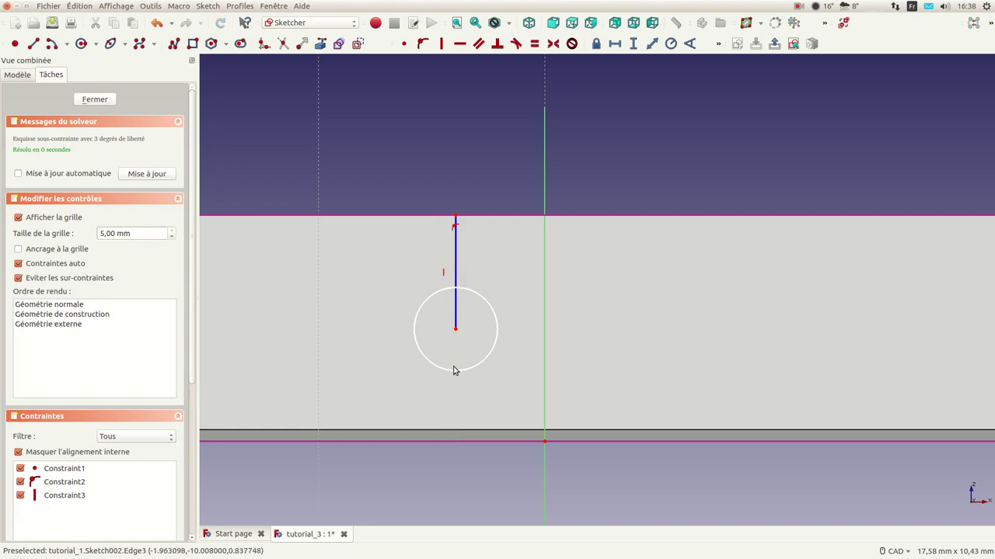
pyautogui.click(456, 259)
pyautogui.press('Delete')
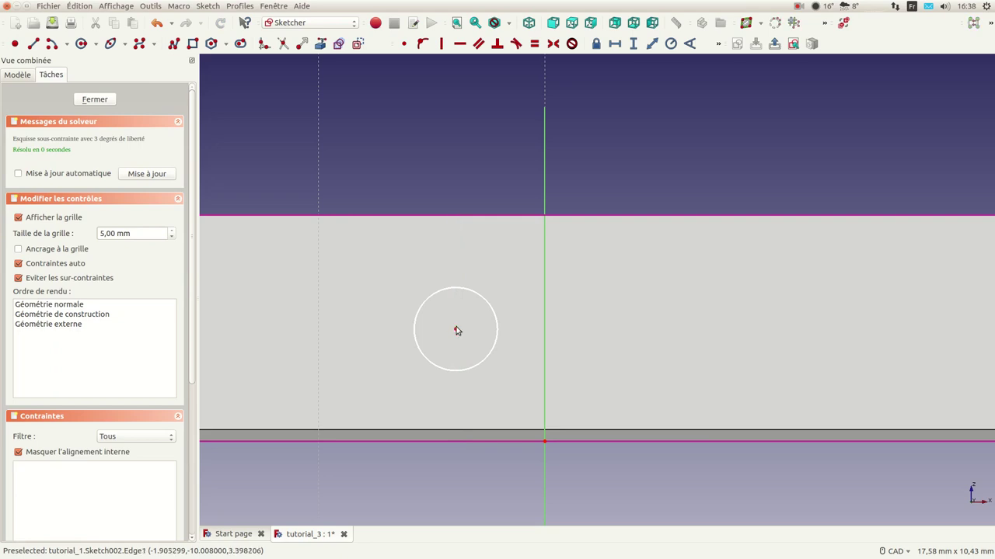
# Move the circle slightly up and to the right, and apply a lock constraint to its centre.
pyautogui.moveTo(456, 329); pyautogui.dragTo(466, 299)
pyautogui.scroll(-4, 467, 310)
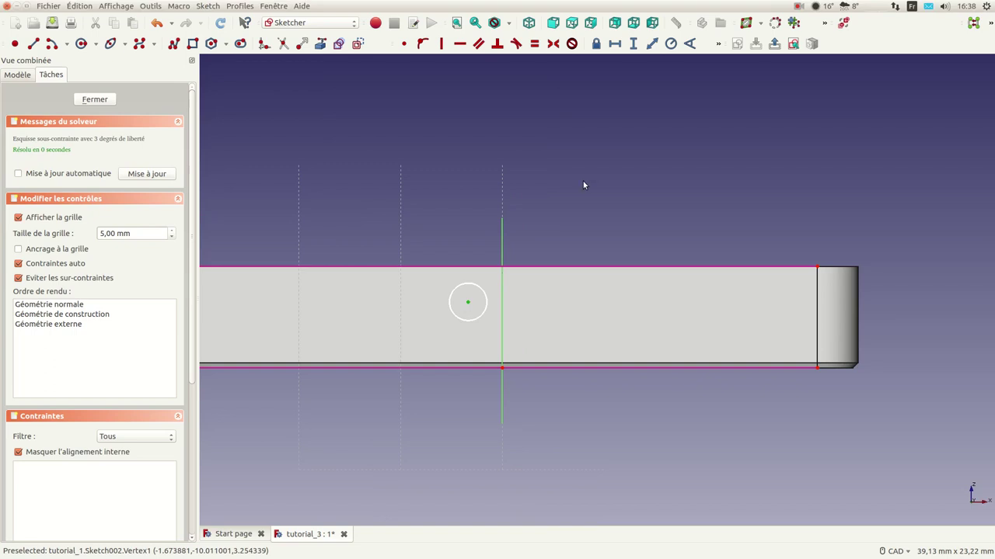
pyautogui.click(596, 44)
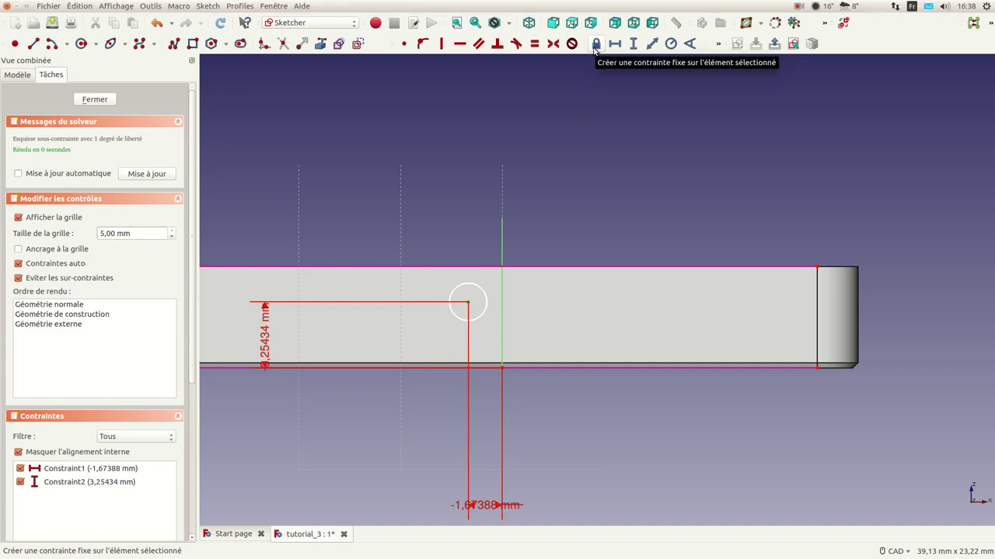
# Set the horizontal distance between the circle's centre and the origin to -1.5 mm.
pyautogui.click(490, 506)
pyautogui.doubleClick(490, 506)
pyautogui.write('-')
pyautogui.press('Return')
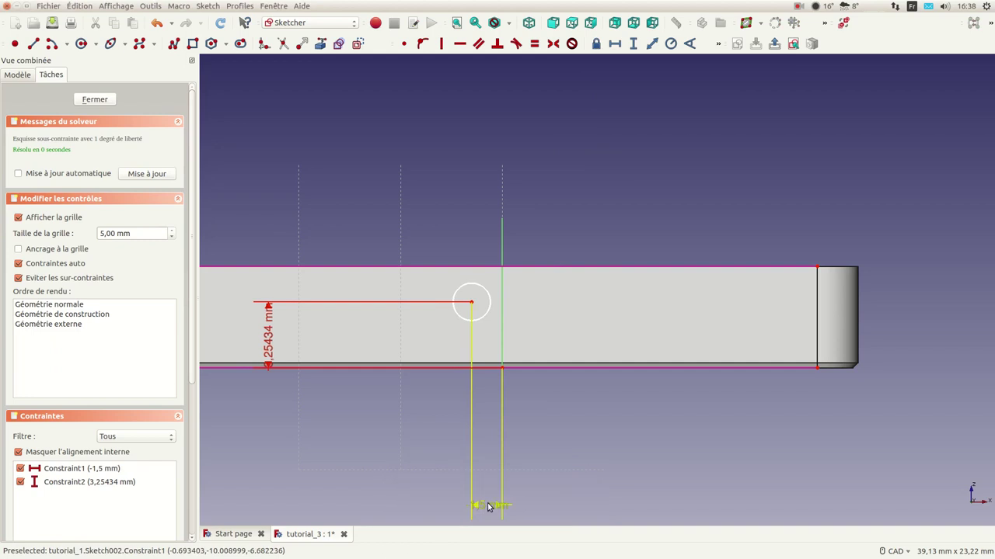
# Set the vertical distance between the circle's centre and the origin to 3 mm.
pyautogui.doubleClick(269, 343)
pyautogui.write('3')
pyautogui.press('Return')
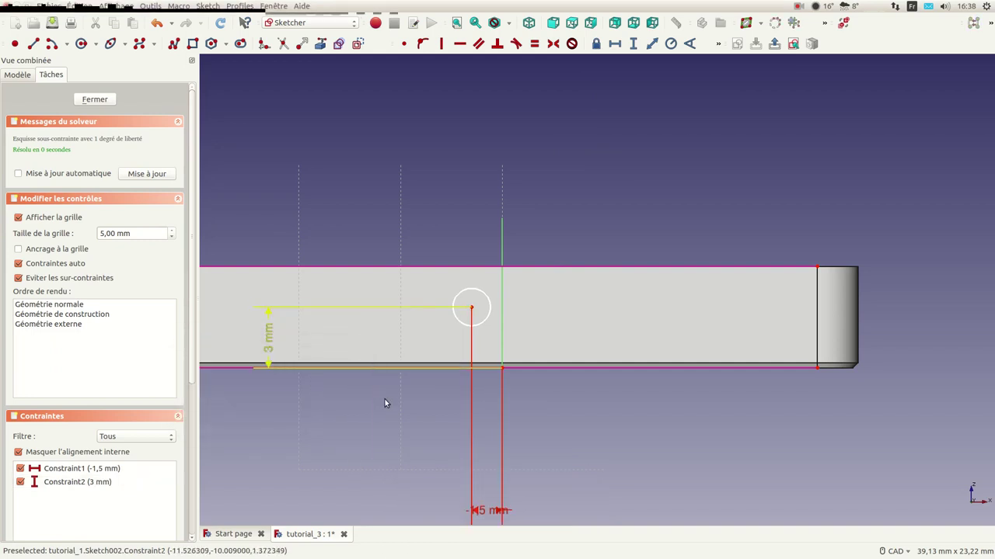
# Change the vertical distance of the circle's centre from the origin to 3.5 mm.
pyautogui.doubleClick(270, 340)
pyautogui.write('3.5')
pyautogui.press('Return')
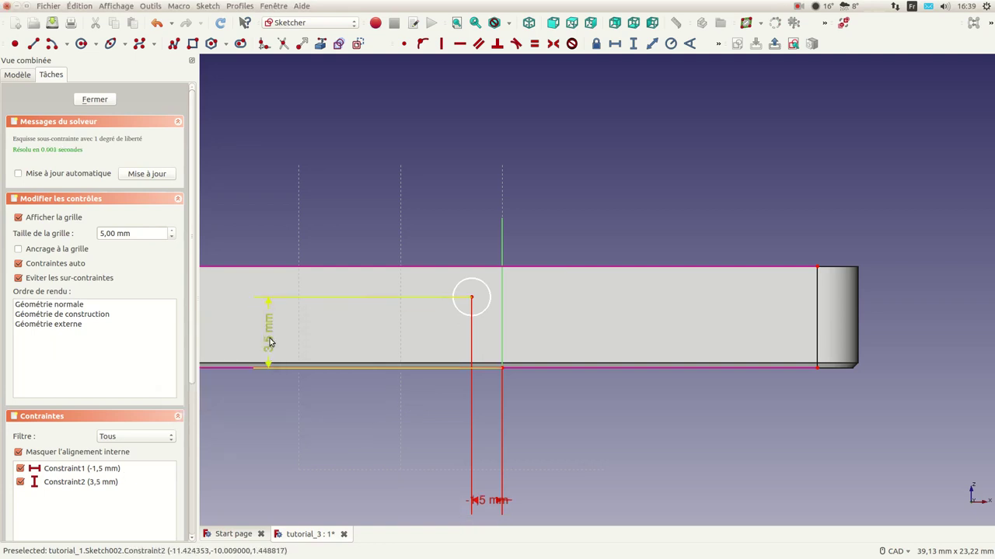
# Add a radius constraint to the circle and set it to 0.5 mm.
pyautogui.click(486, 286)
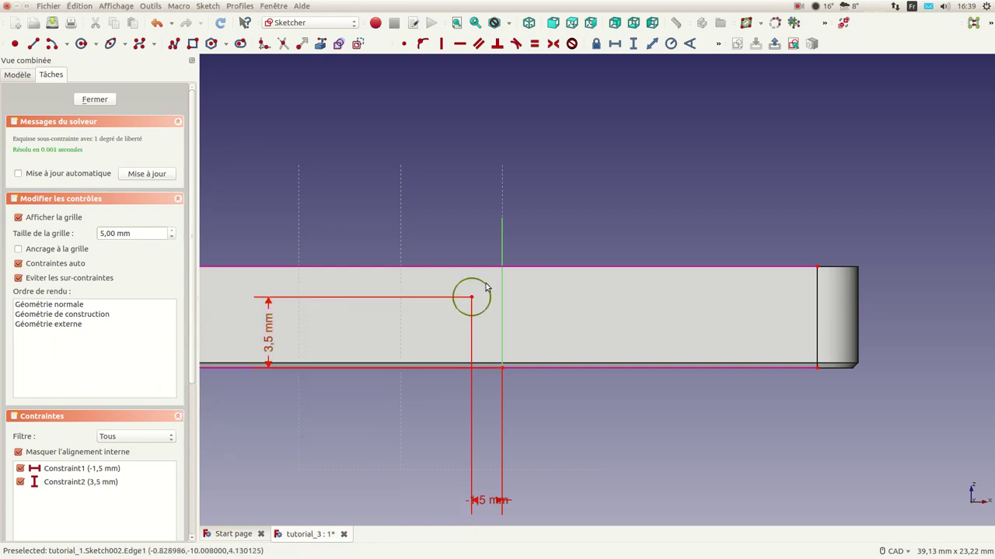
pyautogui.click(670, 43)
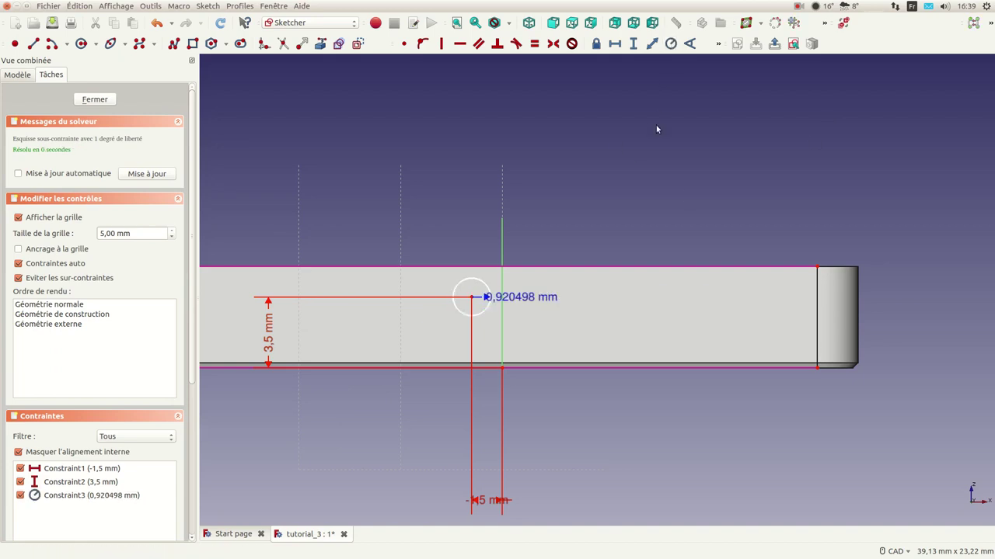
pyautogui.doubleClick(527, 301)
pyautogui.write('0,5')
pyautogui.press('Return')
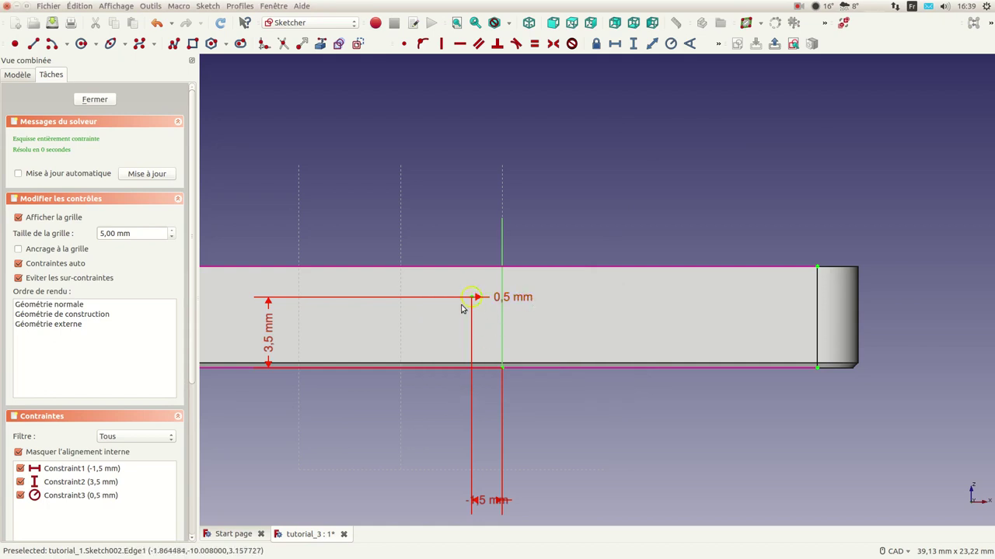
# Finish the circle sketch and show the model tree with the plate's features.
pyautogui.click(95, 100)
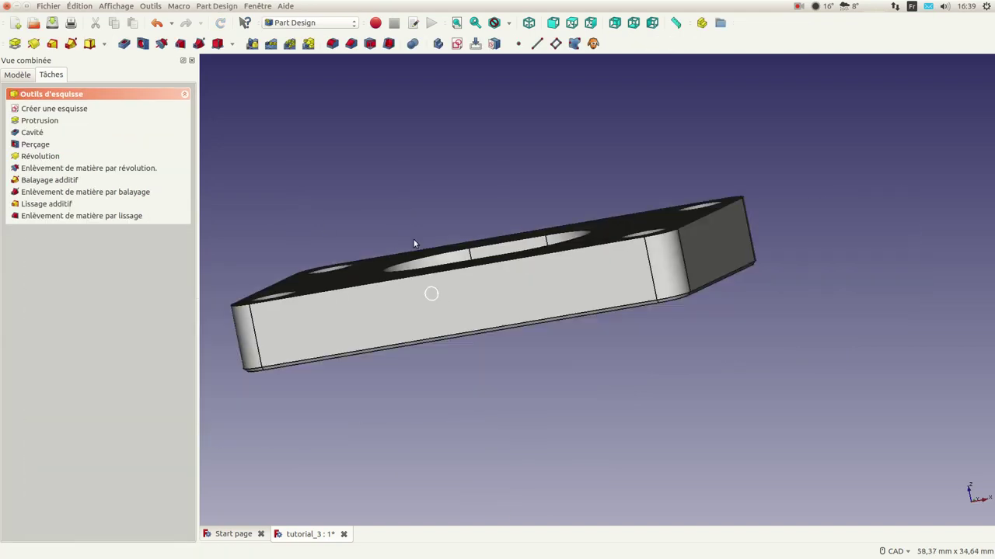
pyautogui.click(17, 74)
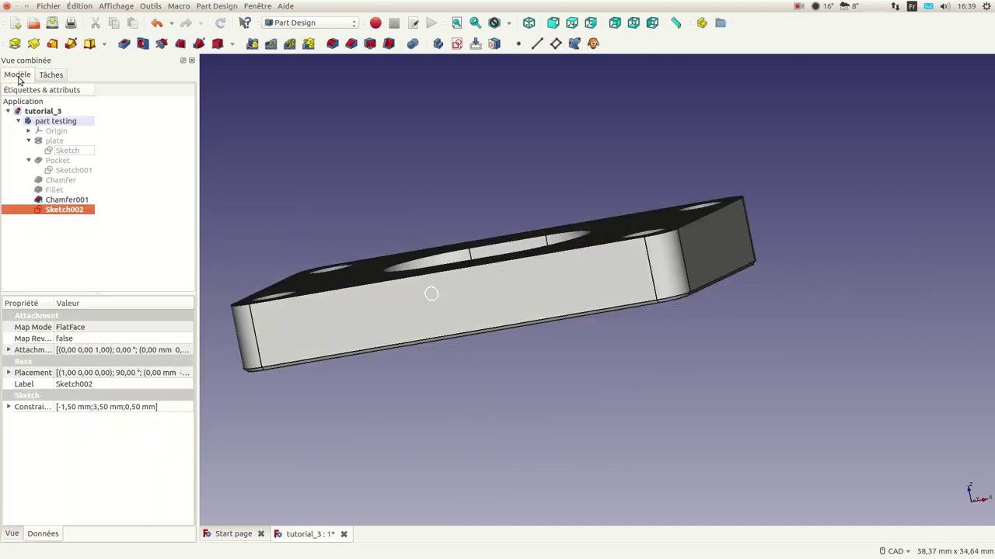
pyautogui.moveTo(388, 260)
pyautogui.mouseDown(button='middle')
pyautogui.moveTo(410, 210)
pyautogui.moveTo(430, 229)
pyautogui.moveTo(479, 240)
pyautogui.moveTo(462, 209)
pyautogui.mouseUp(button='middle')
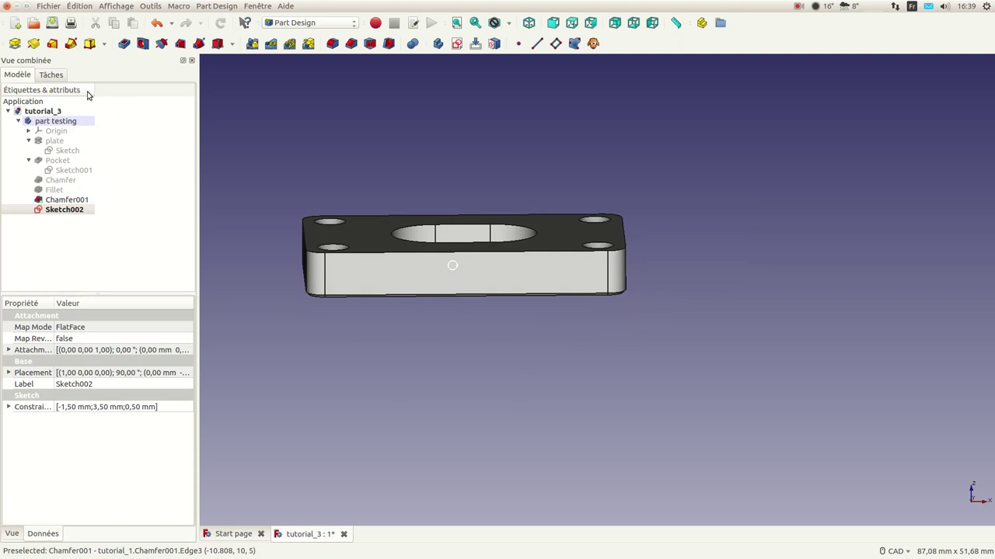
# Cut a pocket from the circle sketch on the front side face, with its type set to through all (À travers tout).
pyautogui.click(50, 75)
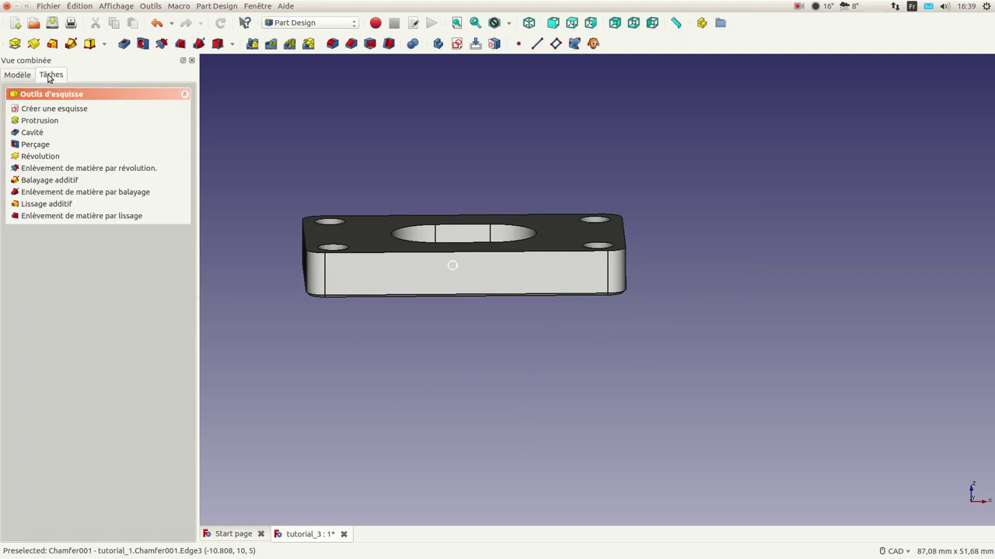
pyautogui.click(32, 132)
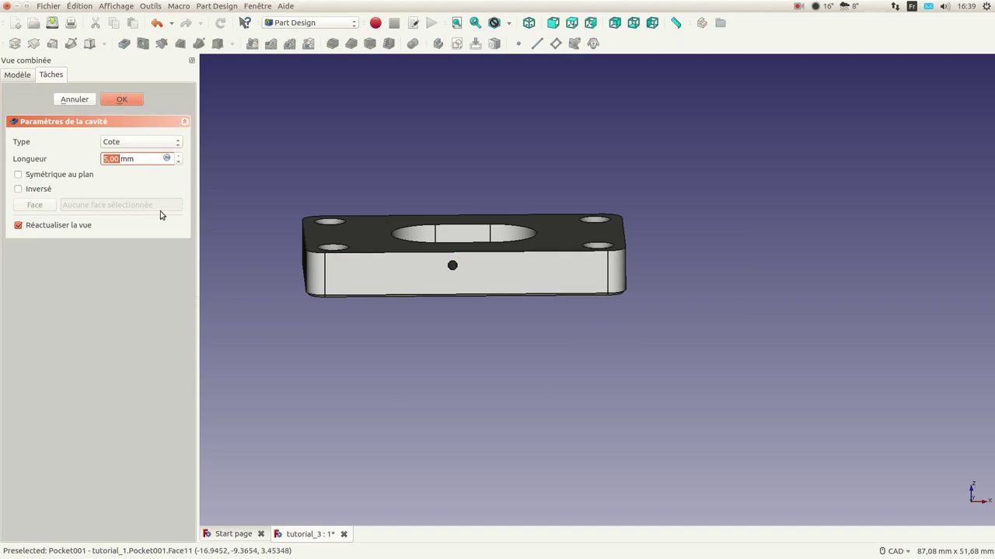
pyautogui.moveTo(464, 176); pyautogui.dragTo(478, 200, button='middle')
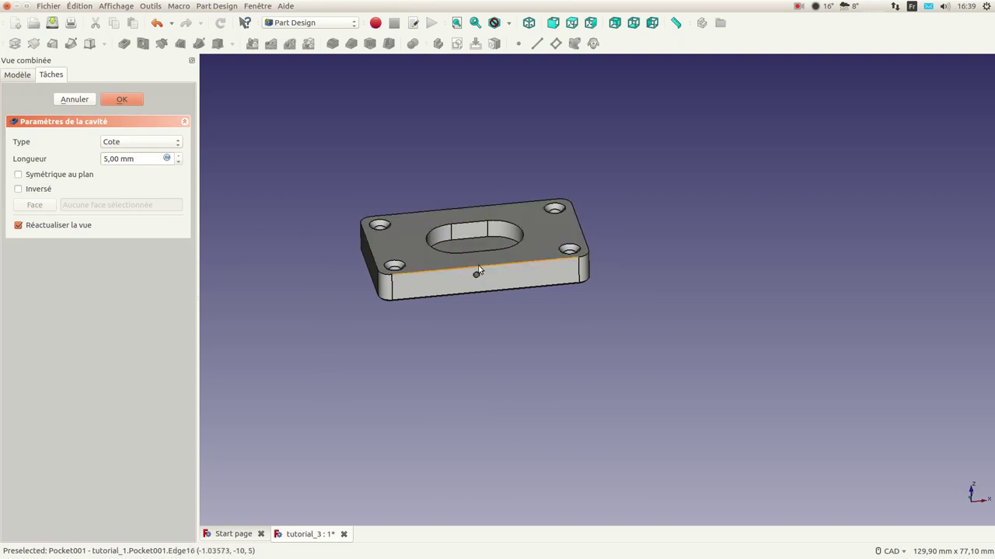
pyautogui.click(178, 145)
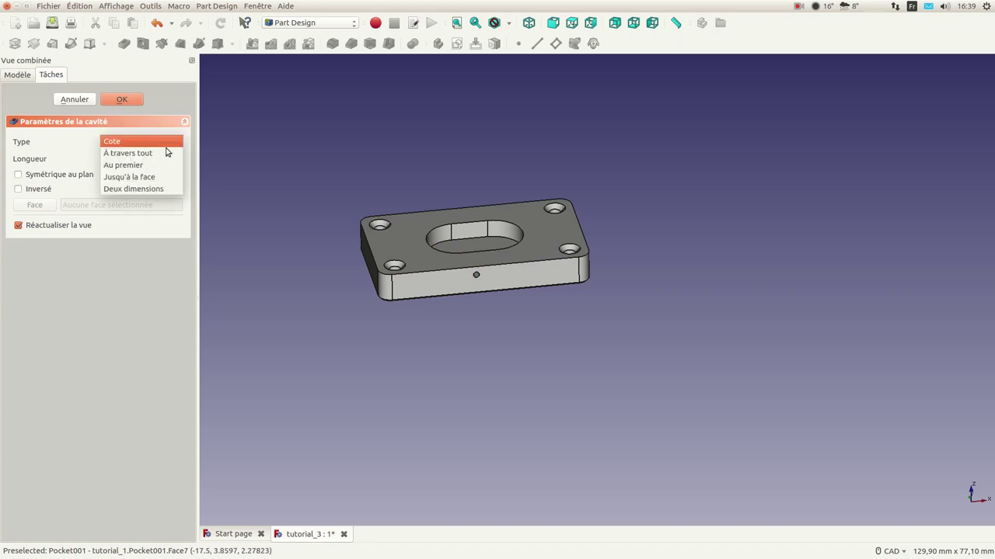
pyautogui.click(155, 153)
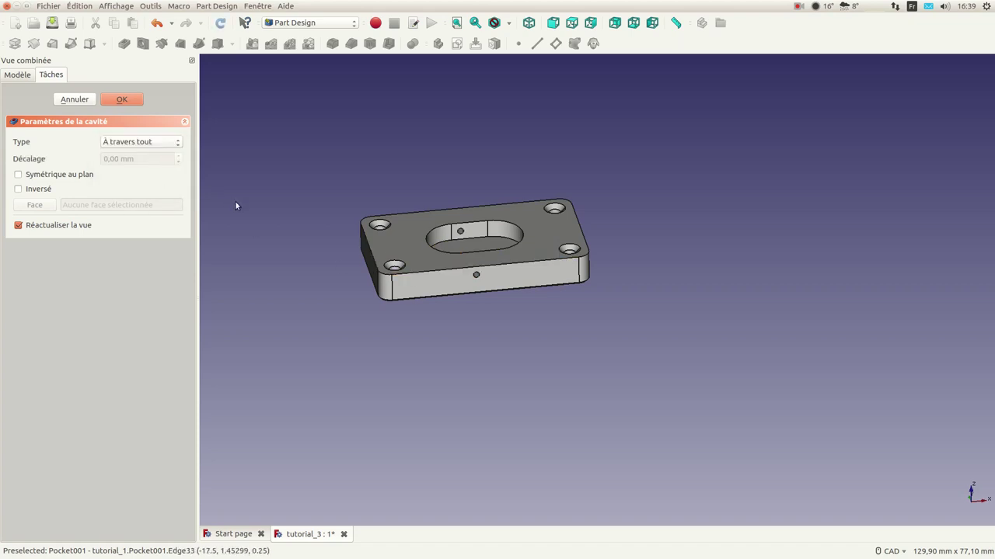
pyautogui.moveTo(373, 175); pyautogui.dragTo(506, 265, button='middle')
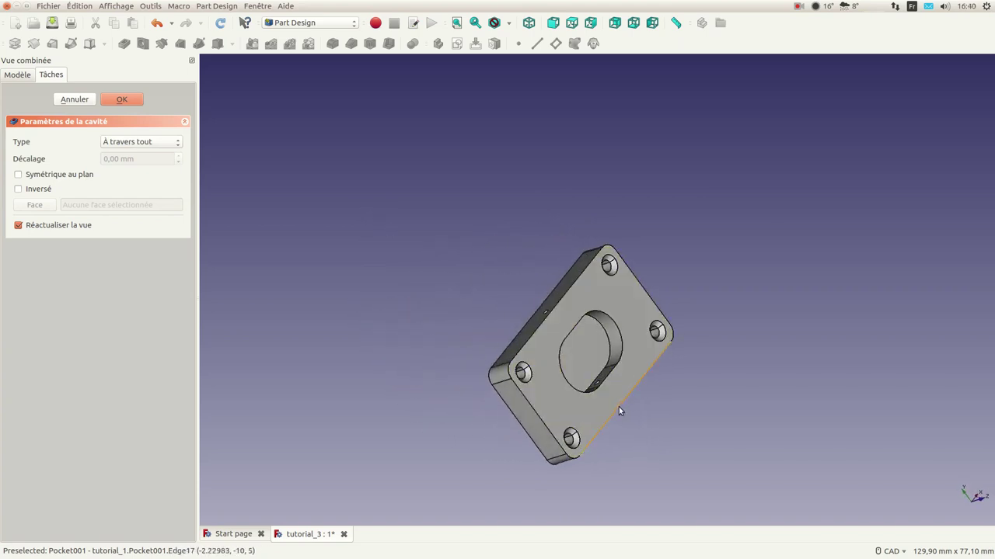
pyautogui.scroll(-3, 572, 332)
pyautogui.scroll(3, 596, 375)
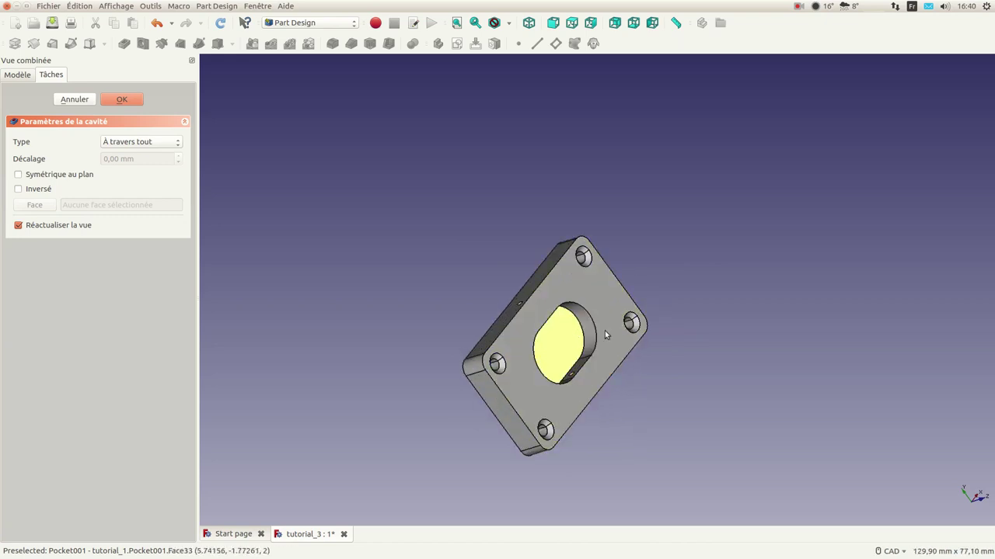
pyautogui.moveTo(676, 329); pyautogui.dragTo(480, 247, button='middle')
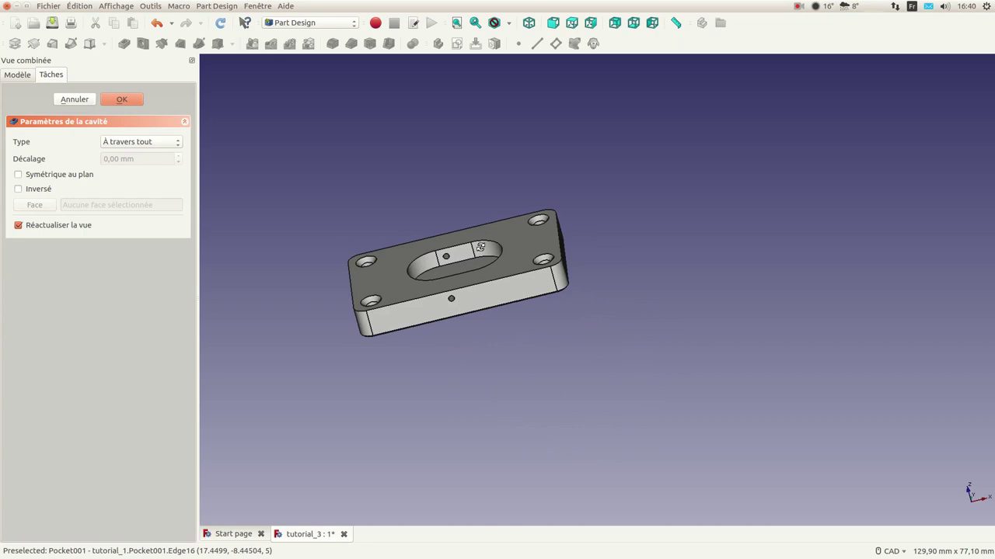
pyautogui.click(122, 100)
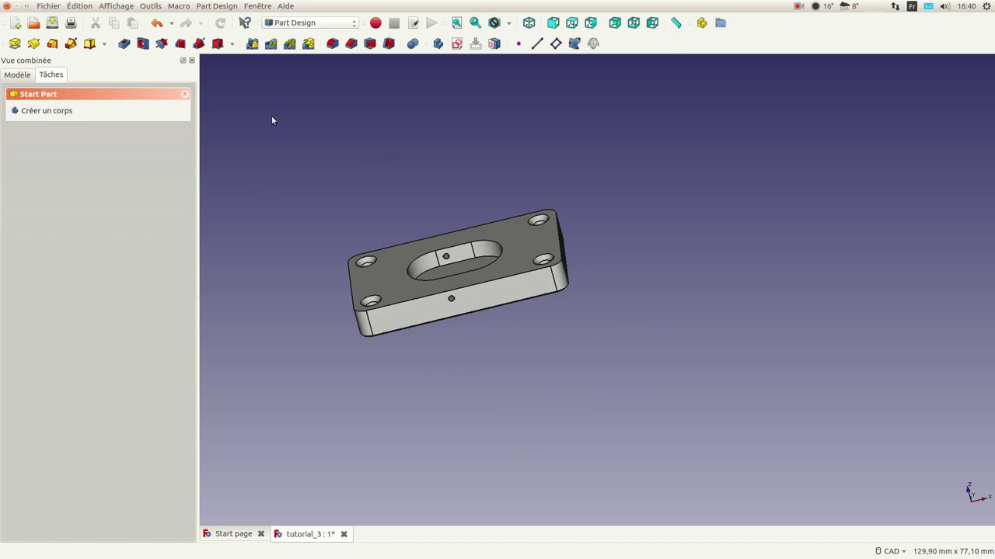
# Switch to the Part workbench and show the model tree beside the finished plate.
pyautogui.click(354, 23)
pyautogui.click(313, 150)
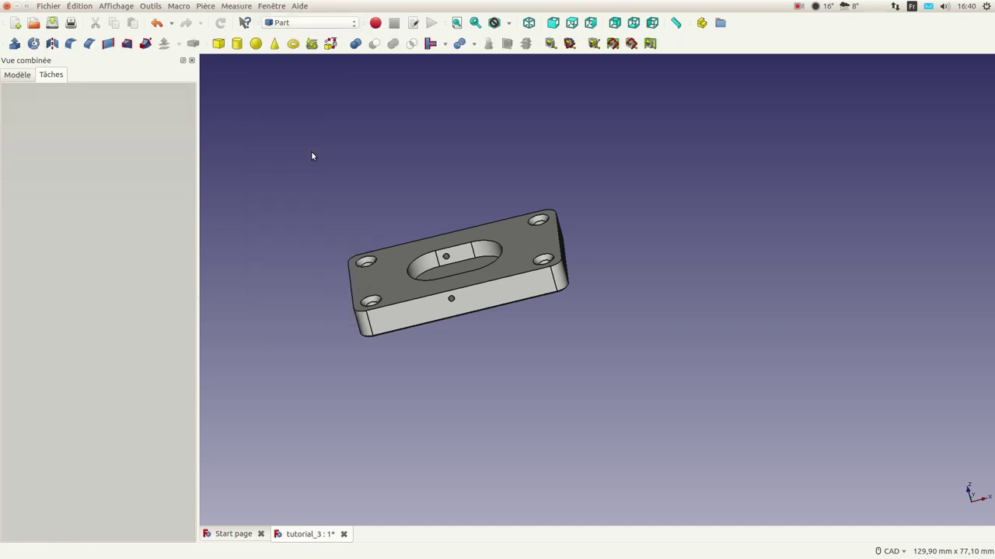
pyautogui.click(17, 74)
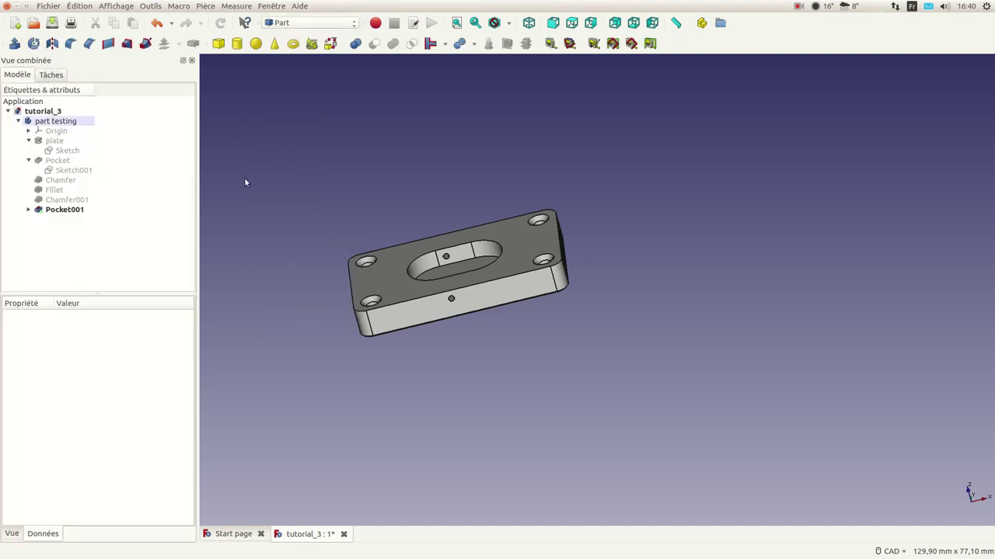
pyautogui.moveTo(437, 160); pyautogui.dragTo(635, 180, button='middle')
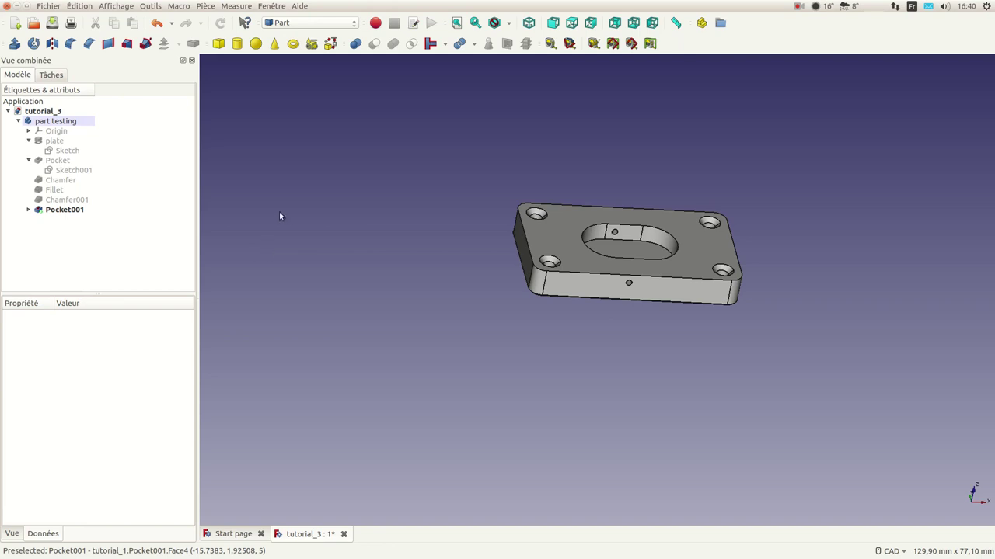
# Measure the linear length of the vertical edge at the front-left corner of the plate and inspect the dimension.
pyautogui.click(549, 45)
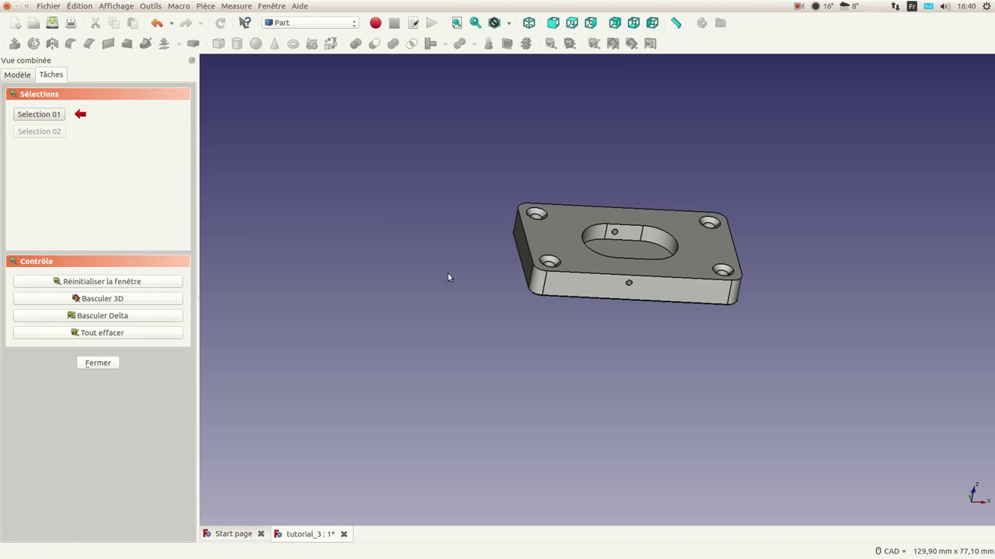
pyautogui.click(543, 298)
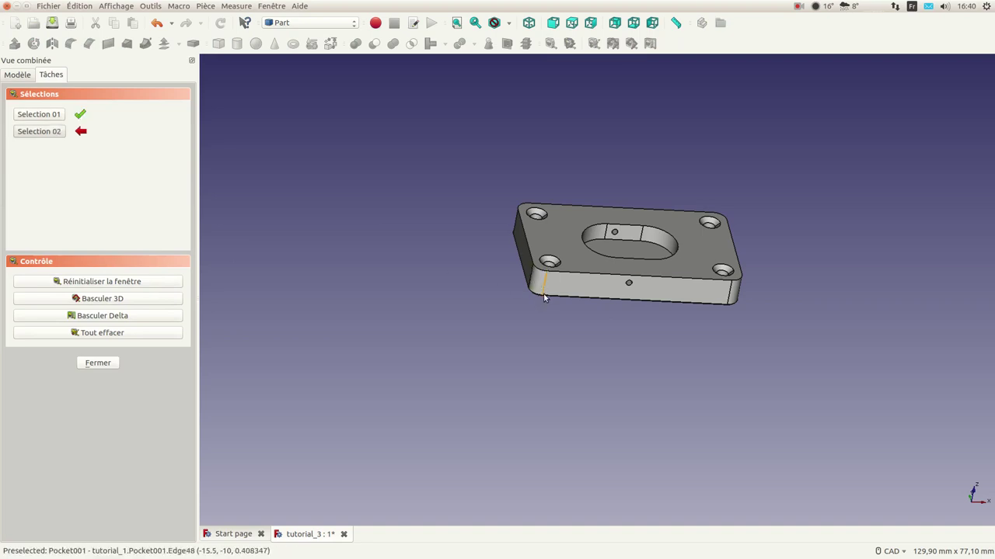
pyautogui.click(542, 298)
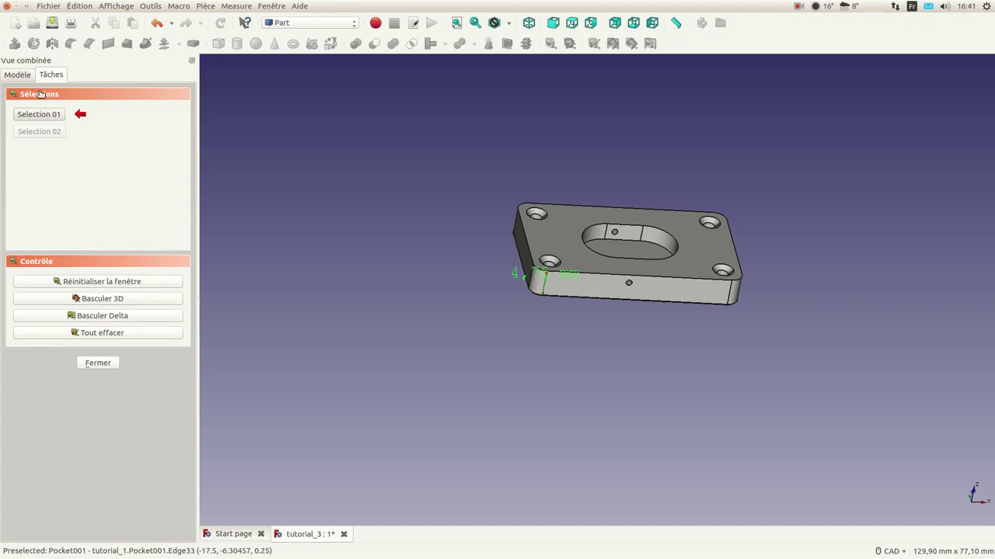
pyautogui.click(18, 74)
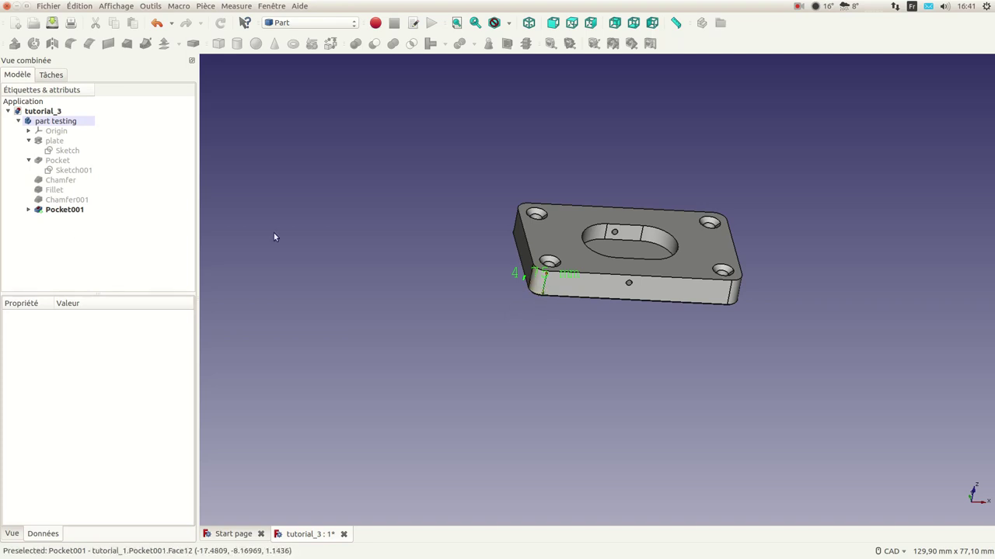
pyautogui.click(51, 75)
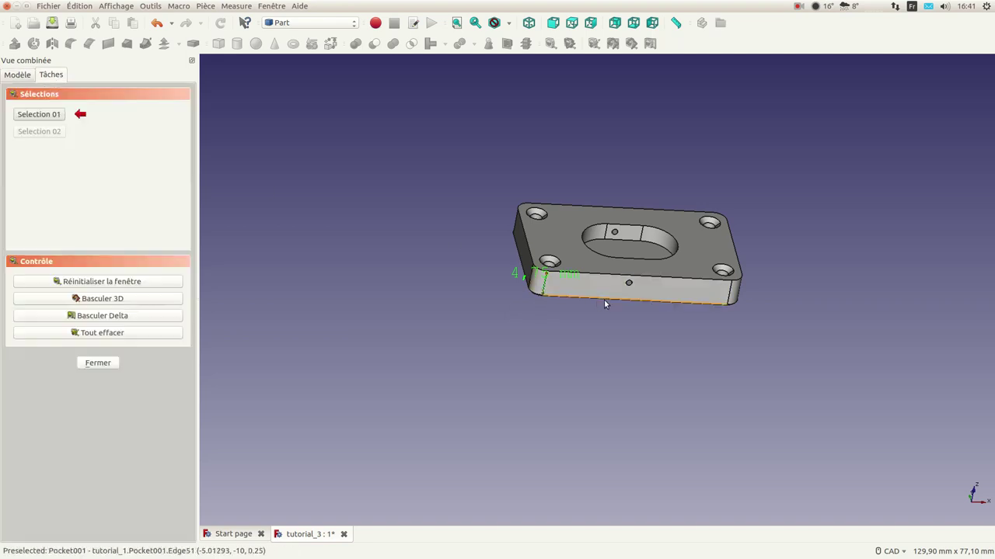
pyautogui.scroll(2, 622, 297)
pyautogui.scroll(2, 622, 297)
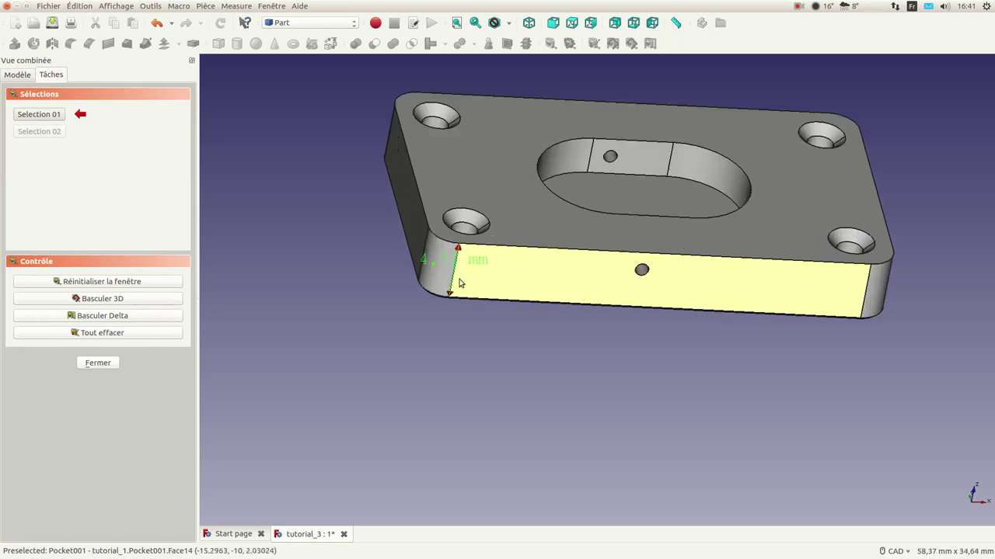
pyautogui.scroll(4, 467, 268)
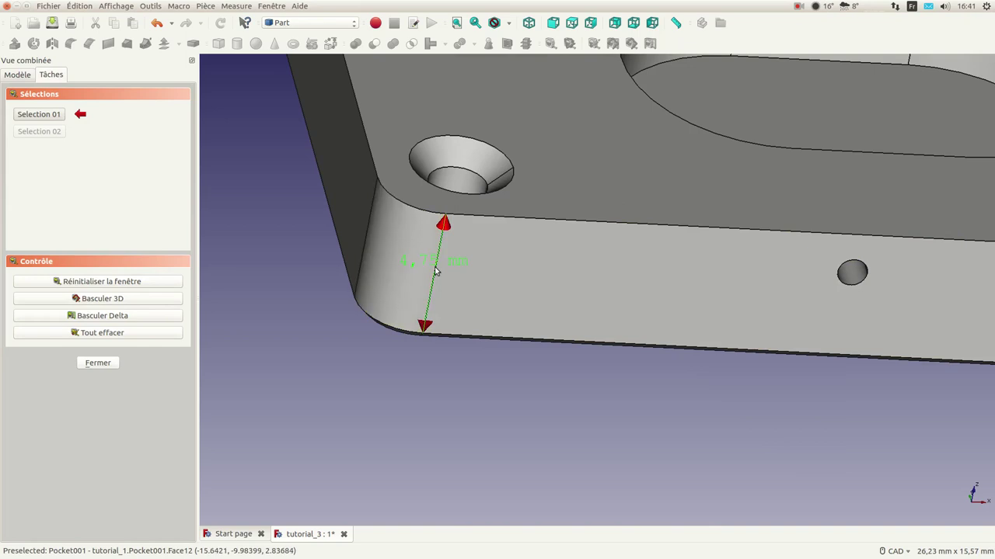
pyautogui.scroll(-7, 433, 272)
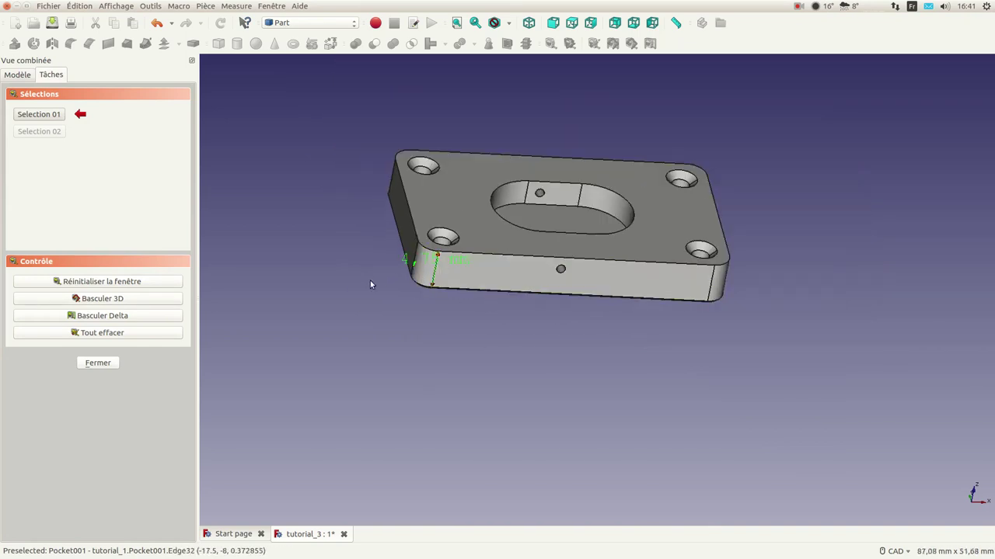
# Measure the length of the central slot's rear straight edge between its two end vertices.
pyautogui.click(555, 185)
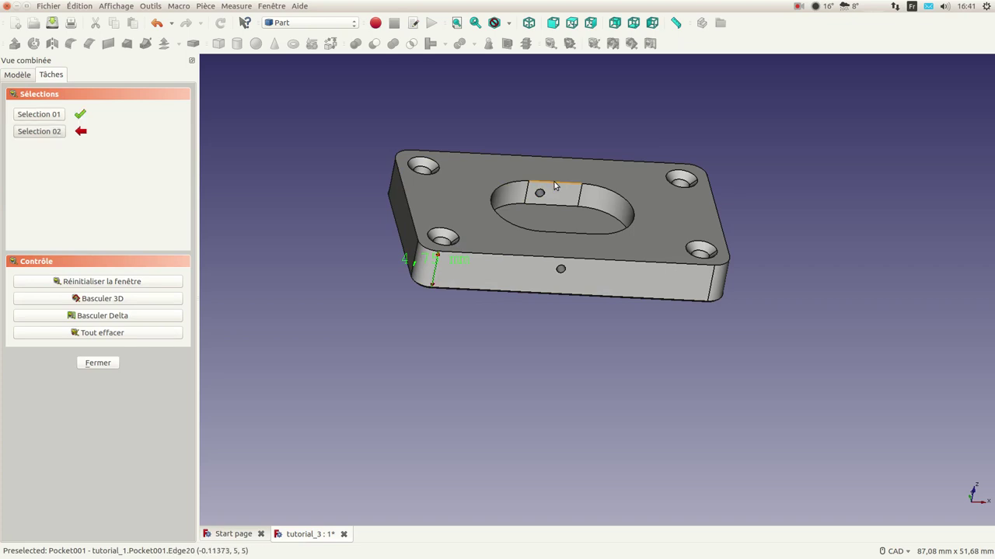
pyautogui.click(555, 185)
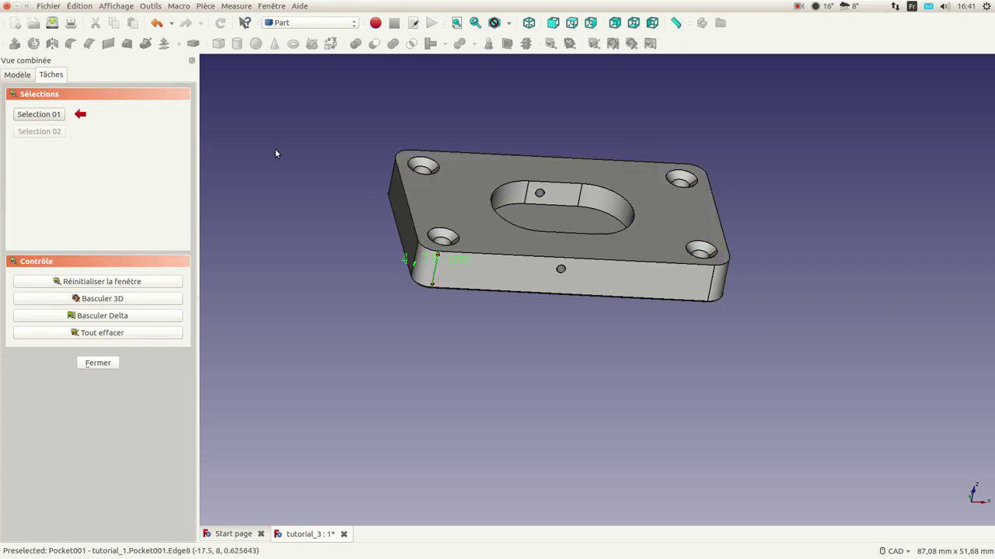
pyautogui.click(528, 184)
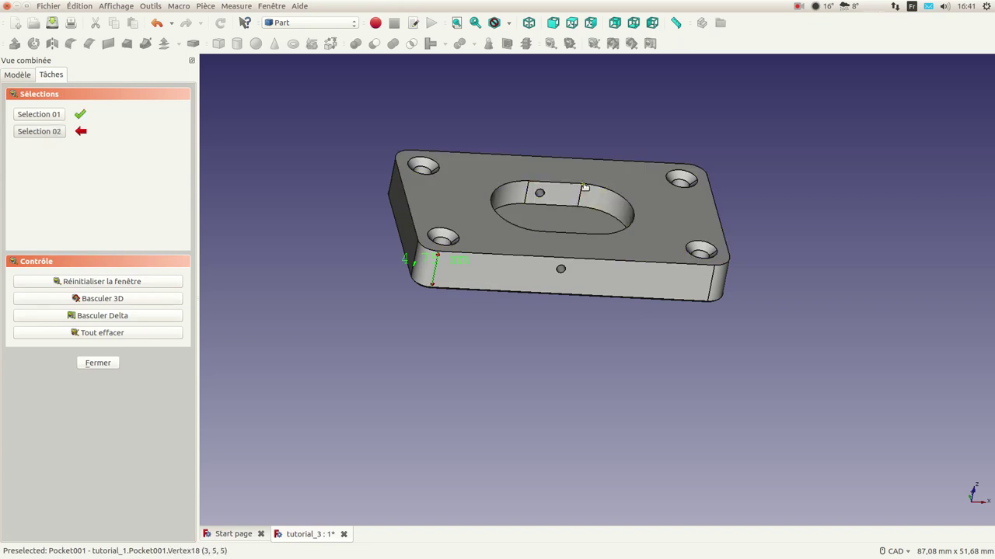
pyautogui.click(584, 186)
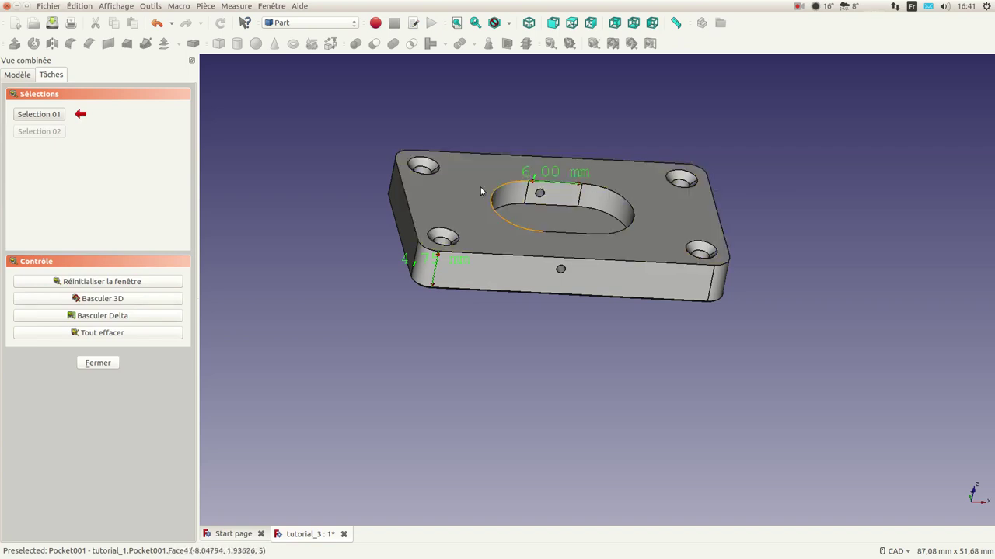
# Measure the plate's overall length between the vertices of its two rear corners and inspect the dimensions.
pyautogui.click(397, 165)
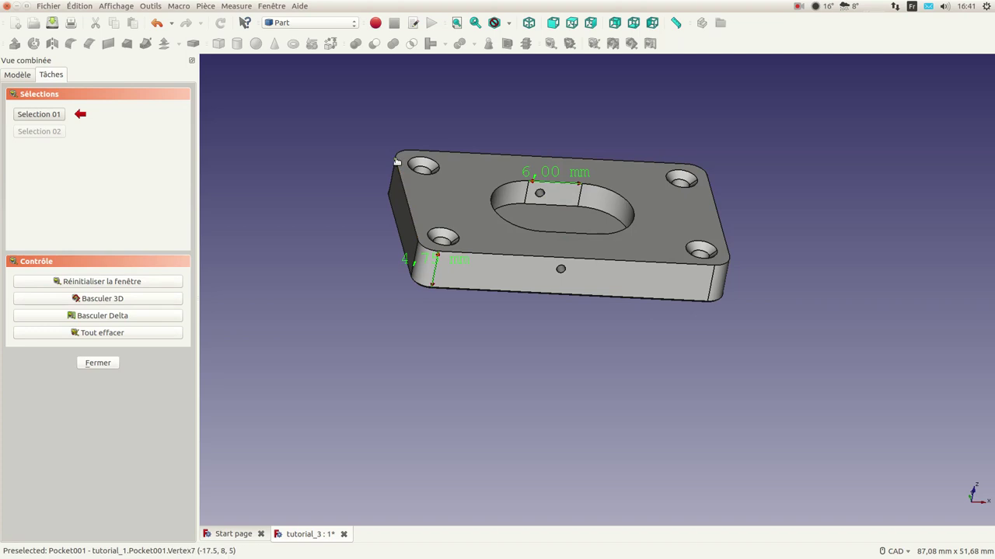
pyautogui.click(710, 182)
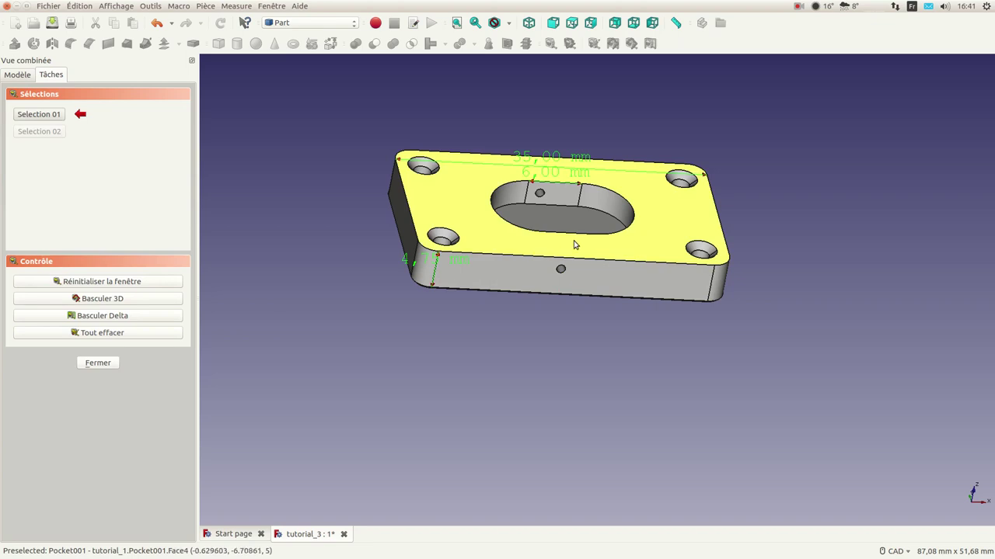
pyautogui.scroll(-4, 570, 257)
pyautogui.scroll(2, 543, 280)
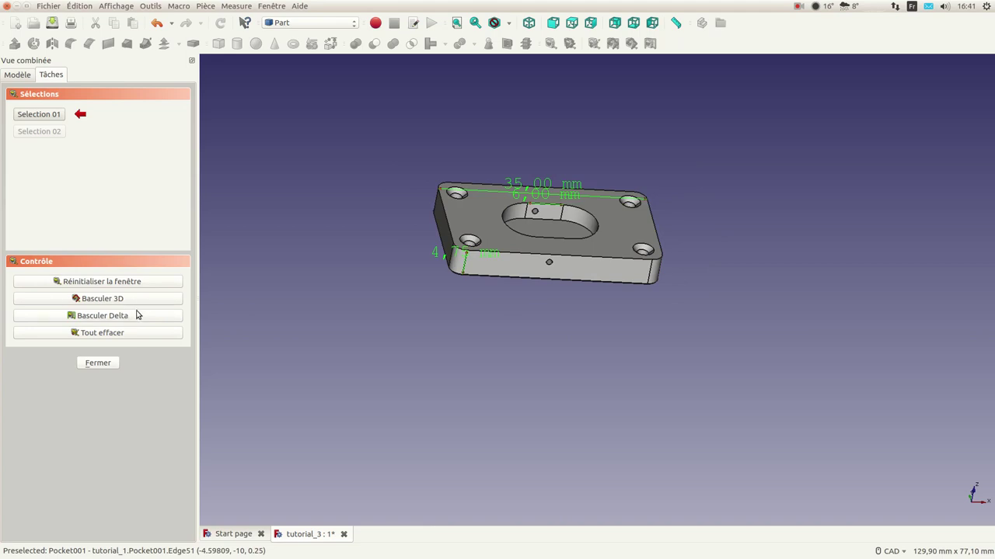
pyautogui.scroll(-1, 521, 260)
pyautogui.scroll(3, 523, 257)
pyautogui.scroll(-2, 519, 258)
pyautogui.scroll(-2, 517, 260)
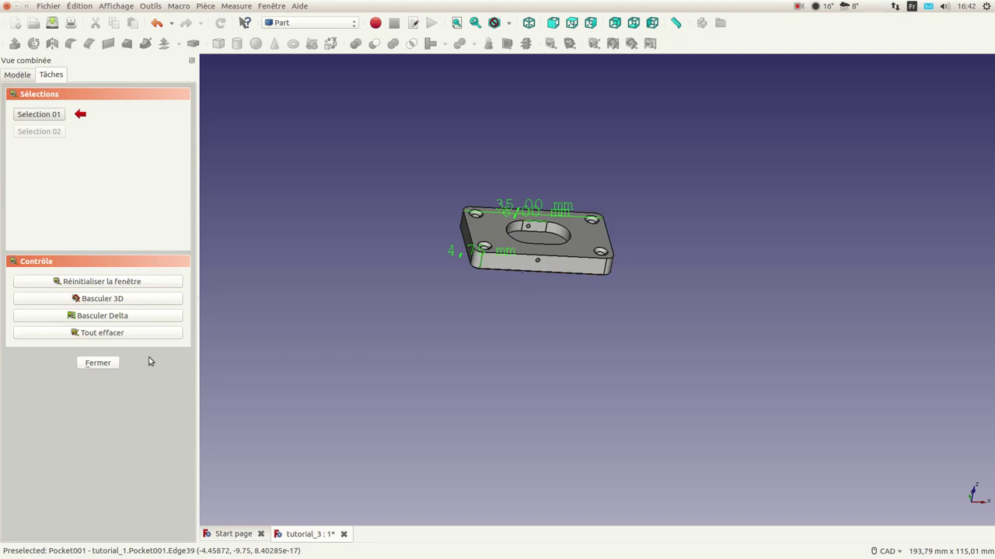
# Clear all existing measurements and measure the short chamfer edge of the rear-left hole from the top view.
pyautogui.click(142, 334)
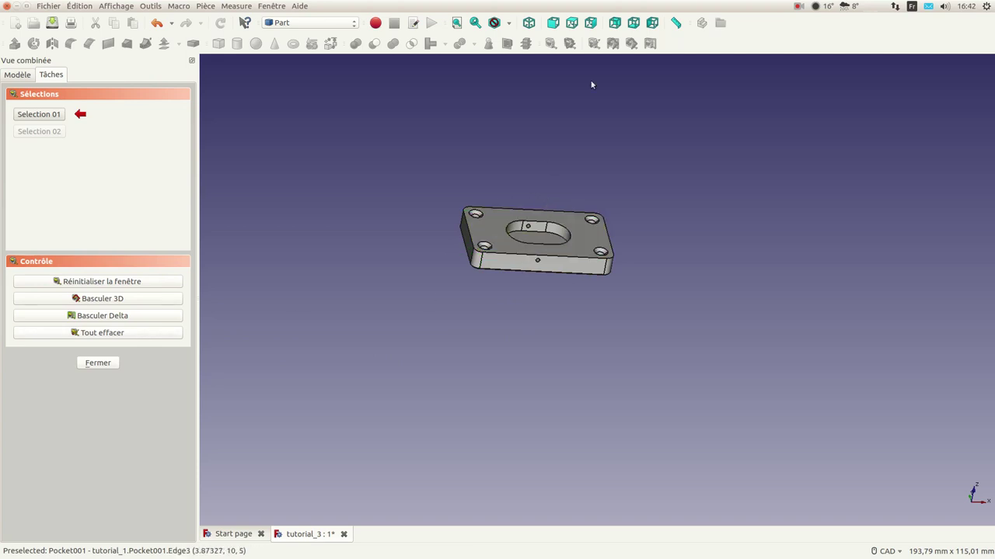
pyautogui.click(572, 23)
pyautogui.scroll(5, 471, 257)
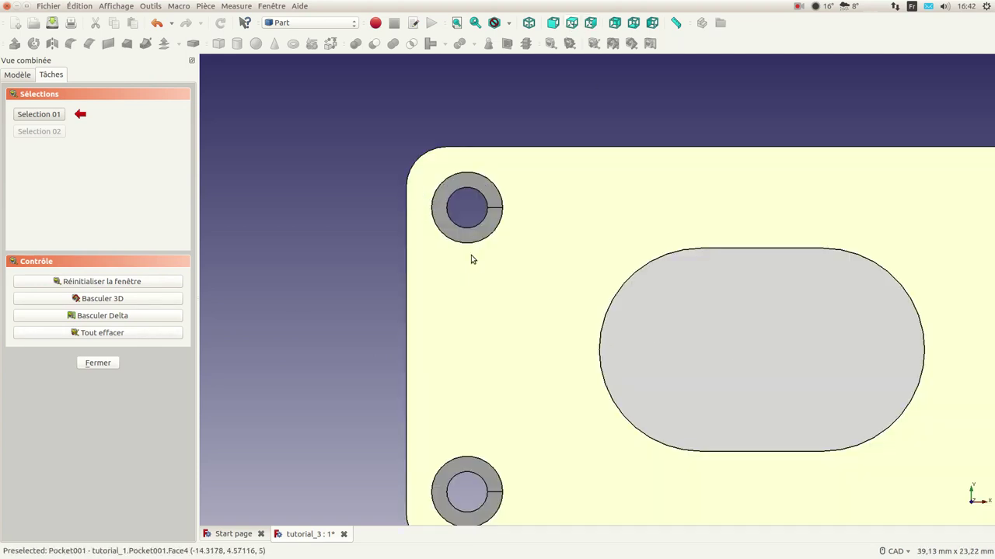
pyautogui.click(469, 190)
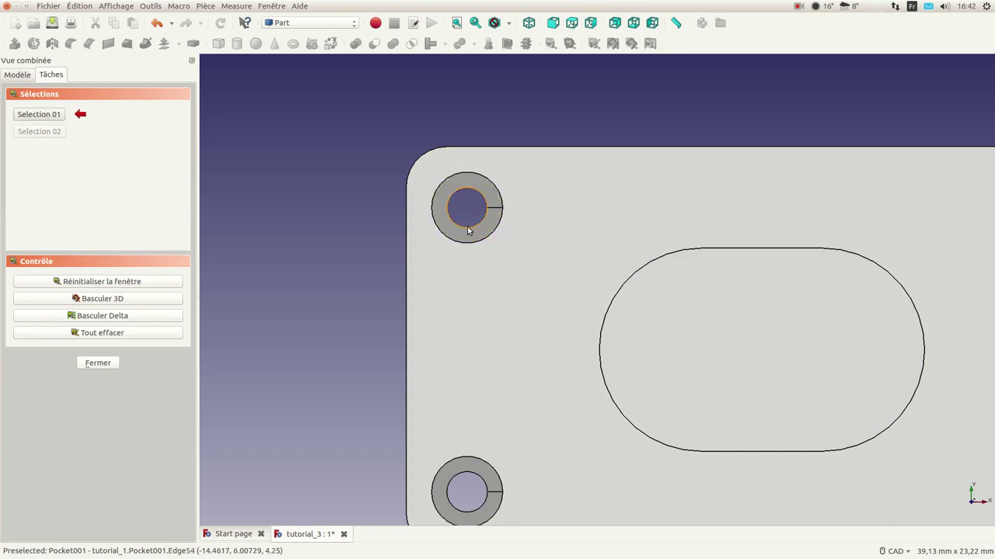
pyautogui.click(501, 207)
pyautogui.click(503, 210)
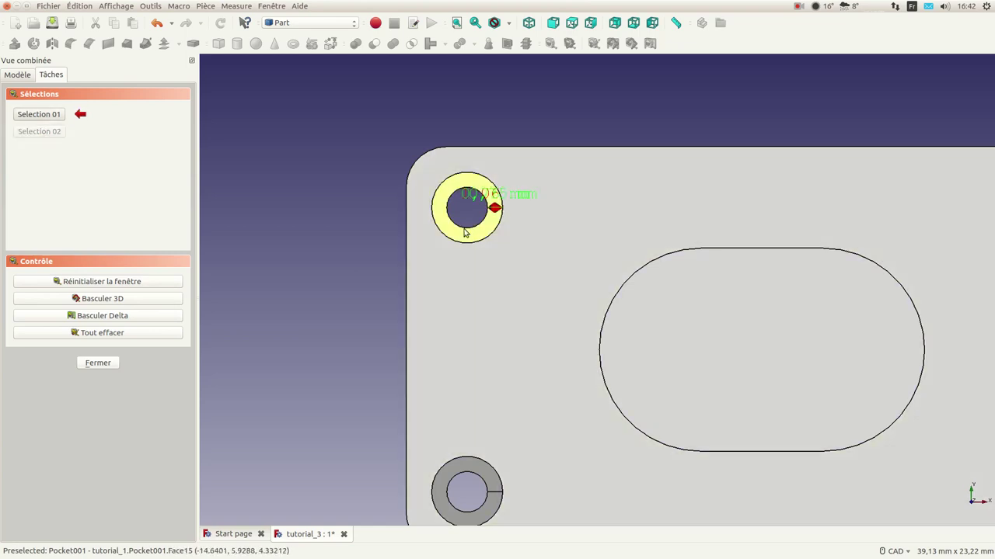
# Examine the 3D and delta dimensions of the rear-left hole's chamfer up close, and clear and close the measurement.
pyautogui.moveTo(467, 216); pyautogui.dragTo(484, 218, button='middle')
pyautogui.scroll(-3, 484, 219)
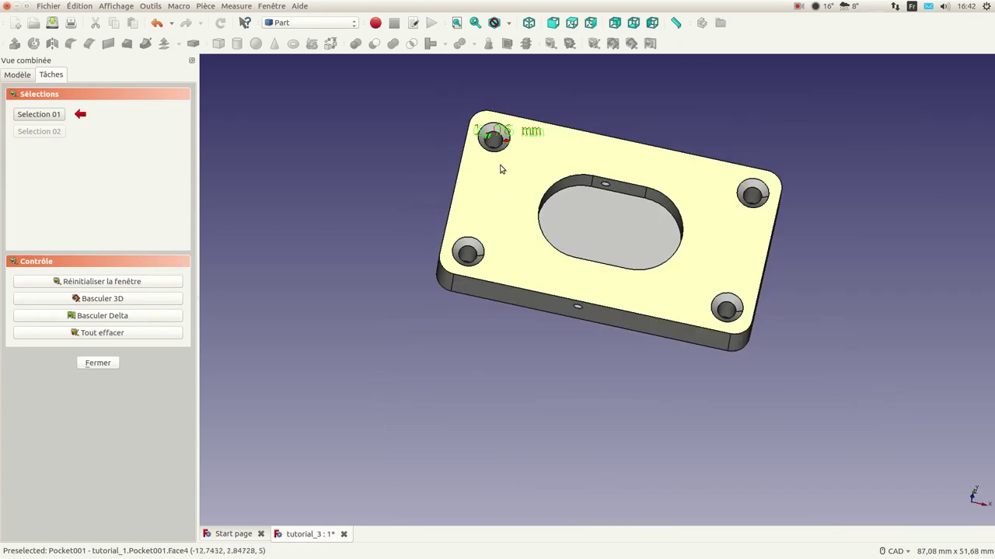
pyautogui.scroll(2, 366, 156)
pyautogui.scroll(4, 365, 319)
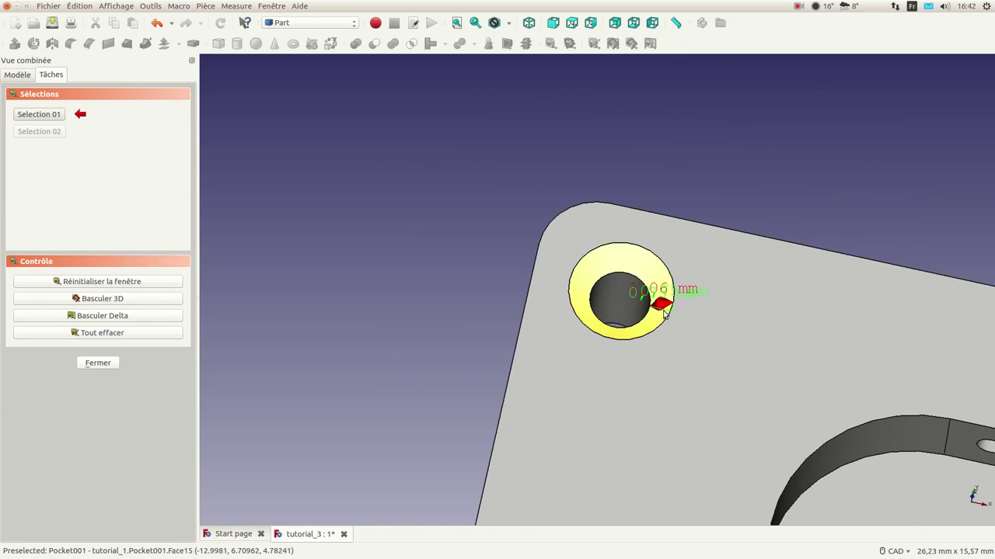
pyautogui.scroll(5, 664, 312)
pyautogui.scroll(4, 663, 316)
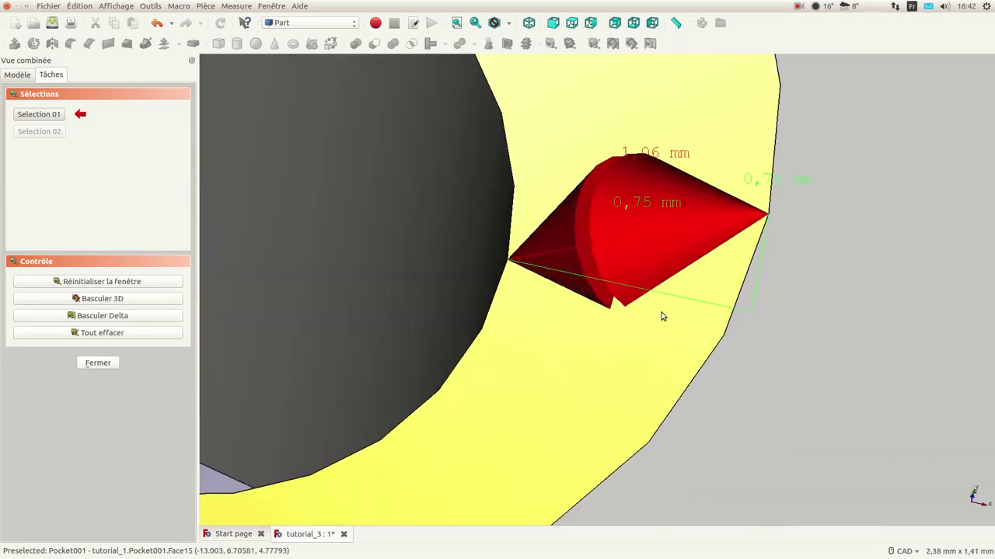
pyautogui.scroll(-3, 663, 316)
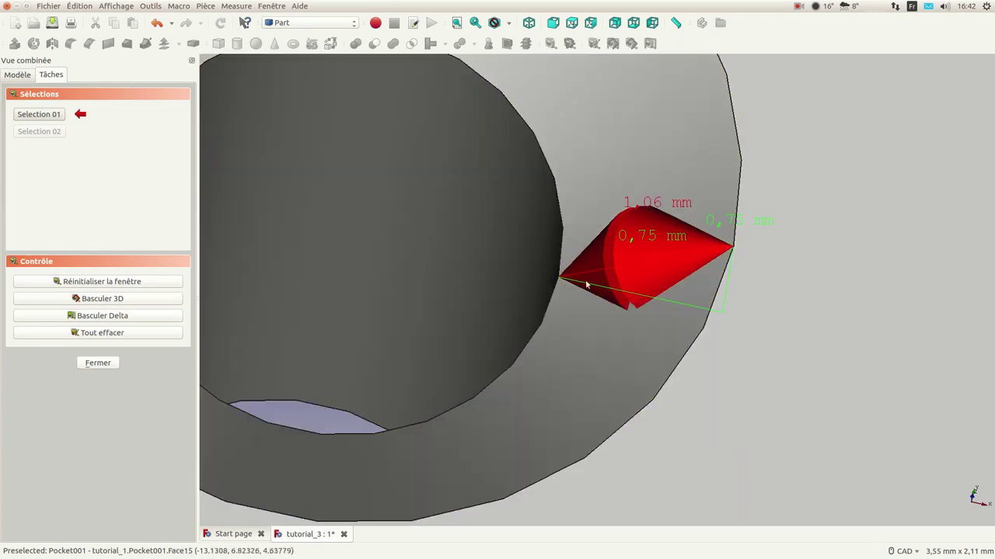
pyautogui.scroll(-5, 714, 258)
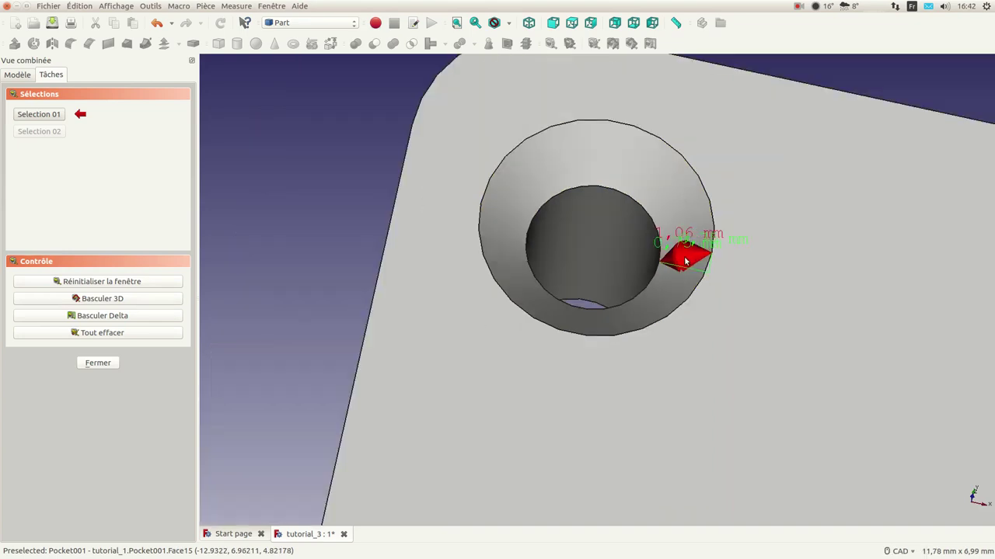
pyautogui.scroll(-4, 683, 262)
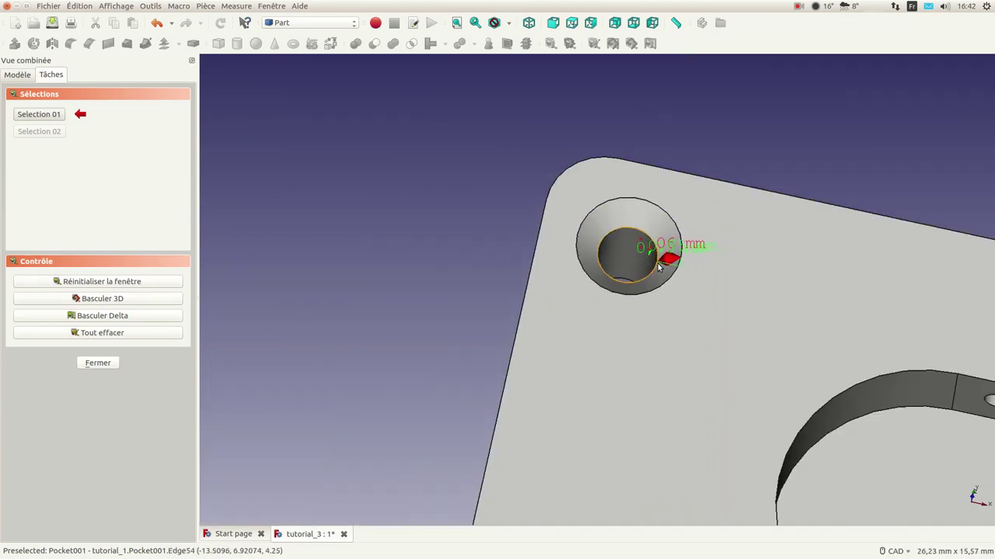
pyautogui.click(105, 335)
pyautogui.click(99, 363)
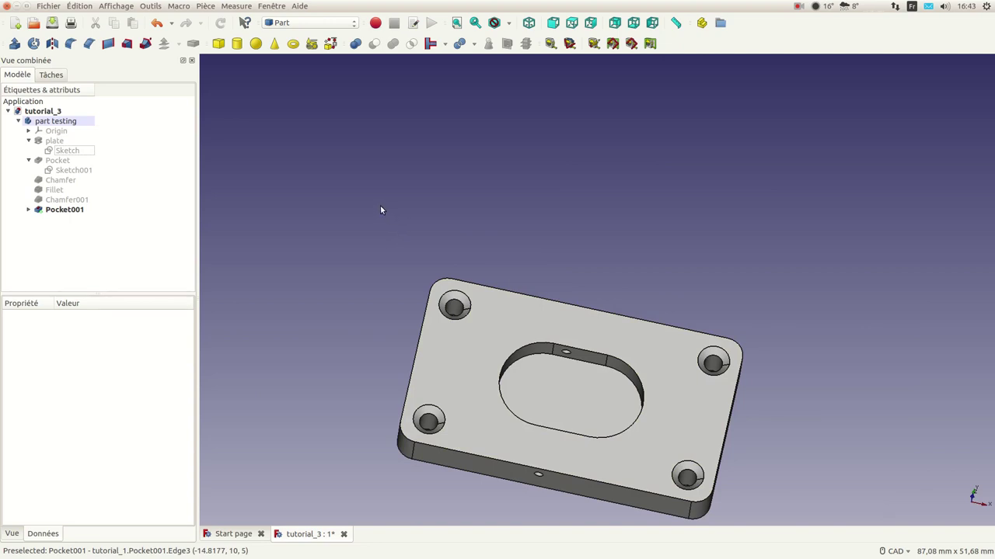
# Switch to the Arch workbench with the whole plate in view.
pyautogui.click(350, 23)
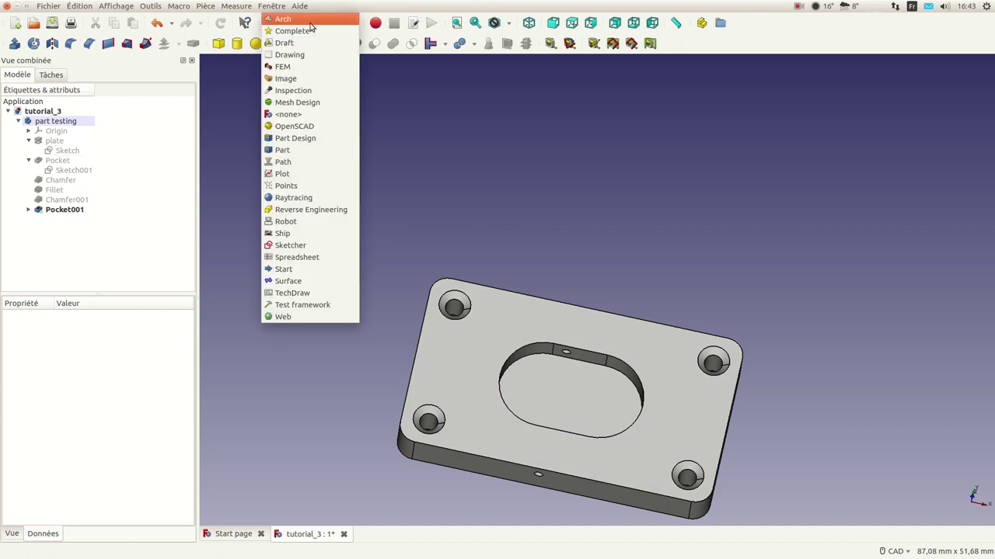
pyautogui.click(285, 20)
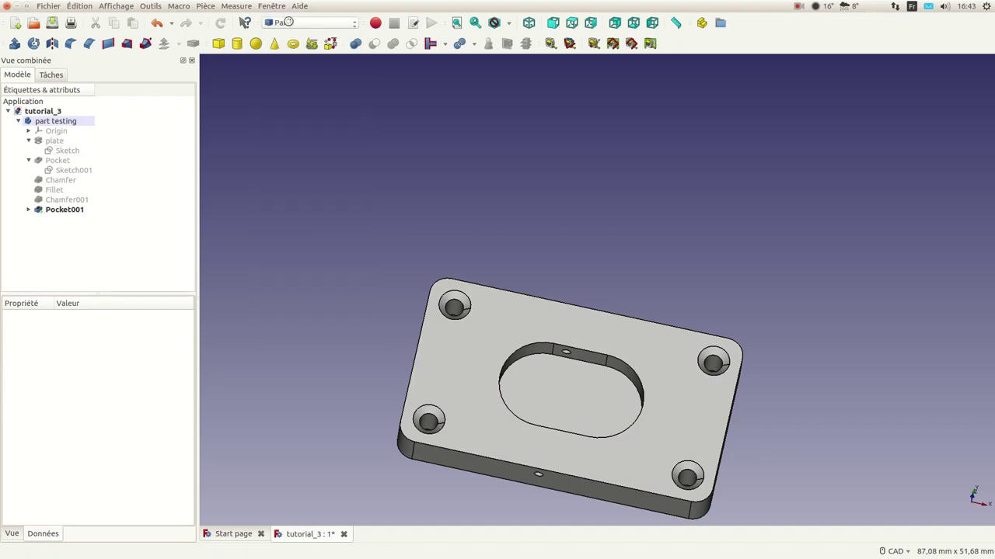
pyautogui.scroll(-4, 511, 213)
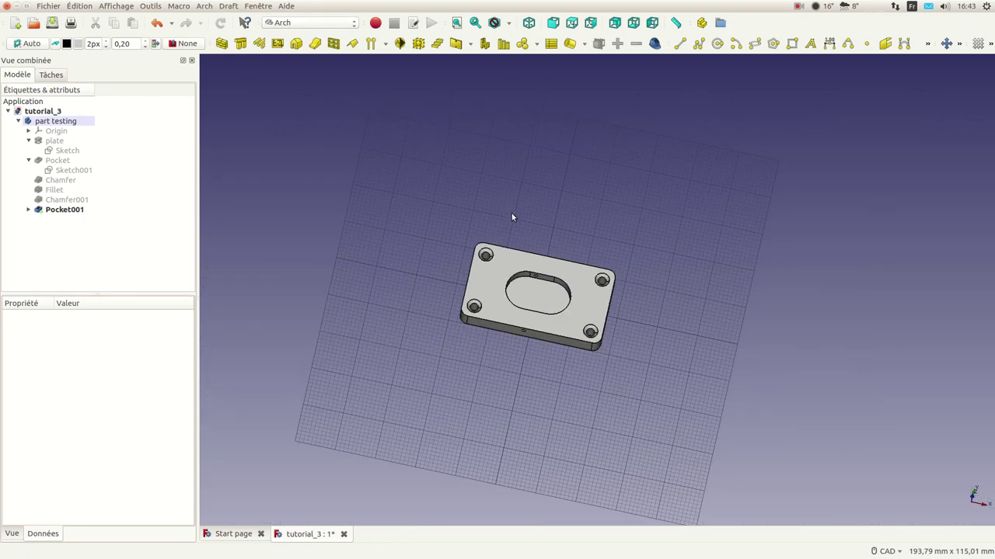
pyautogui.click(31, 44)
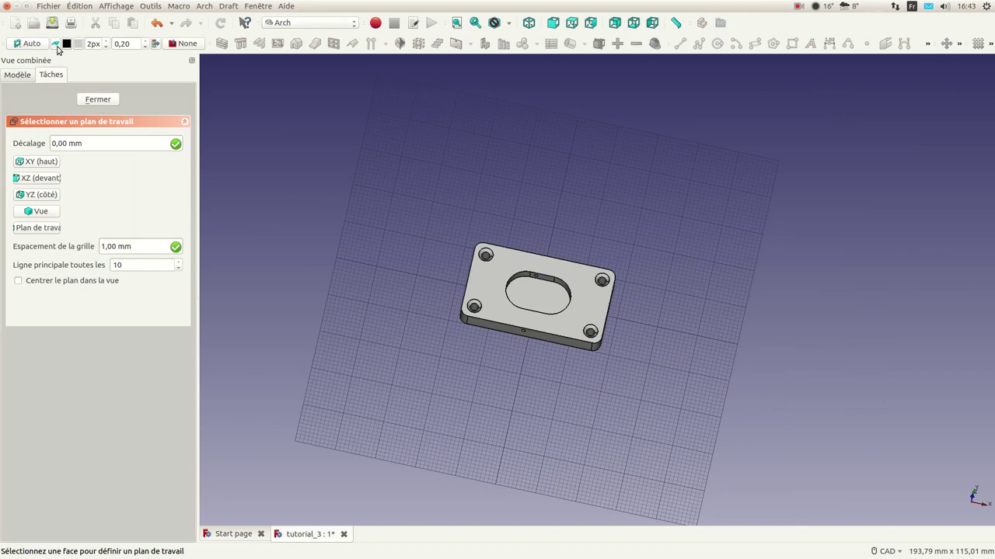
pyautogui.click(98, 99)
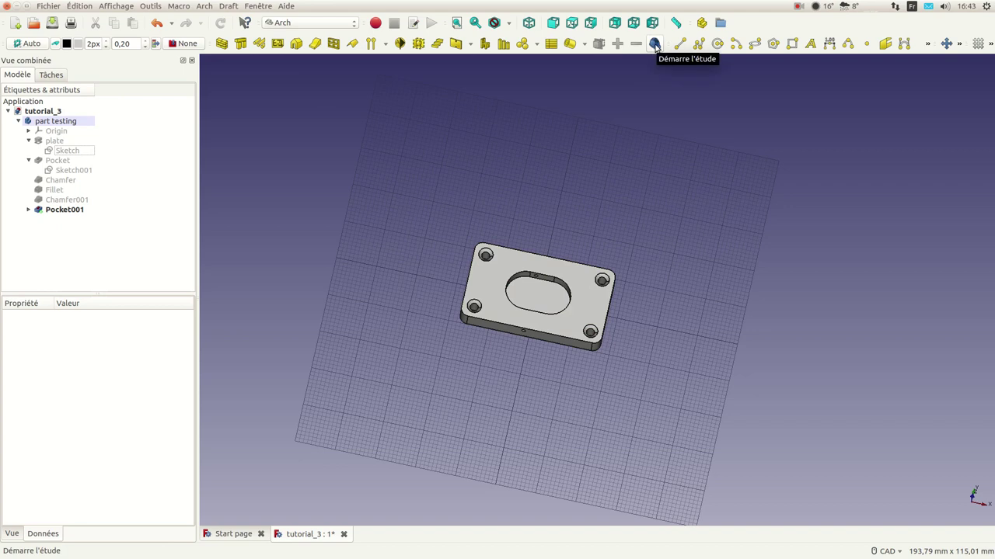
# Start an Arch survey and measure the plate's top face area and the slot's left arc length.
pyautogui.click(655, 44)
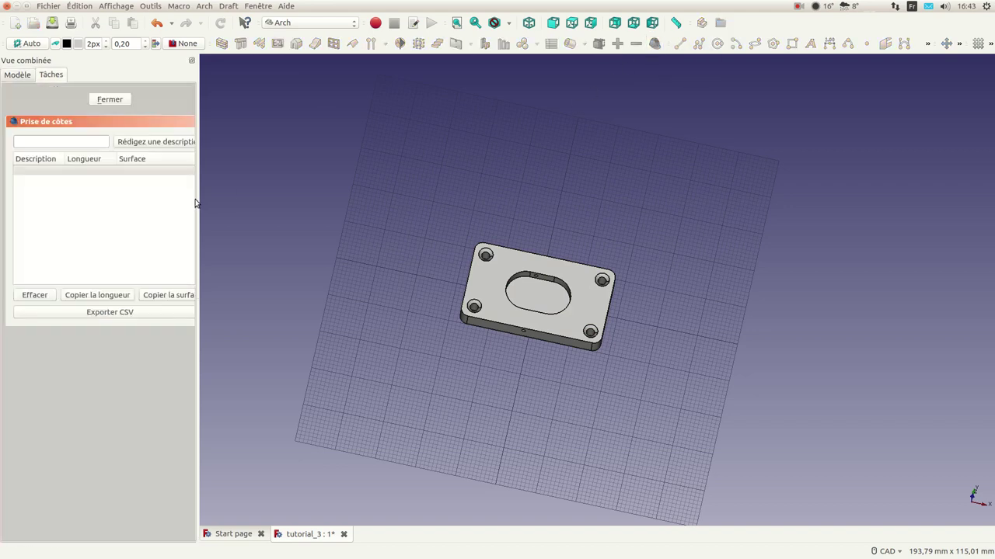
pyautogui.moveTo(197, 200); pyautogui.dragTo(283, 200)
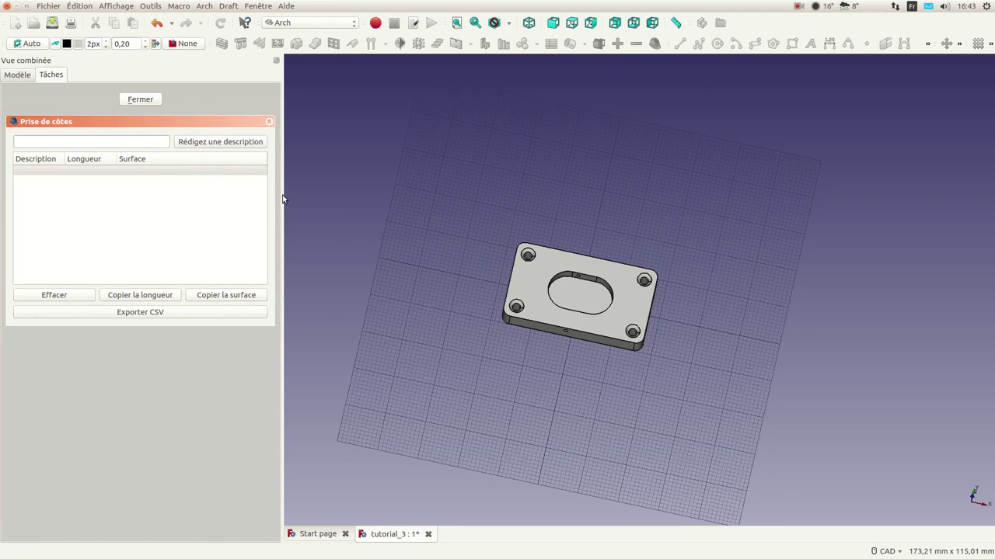
pyautogui.click(532, 282)
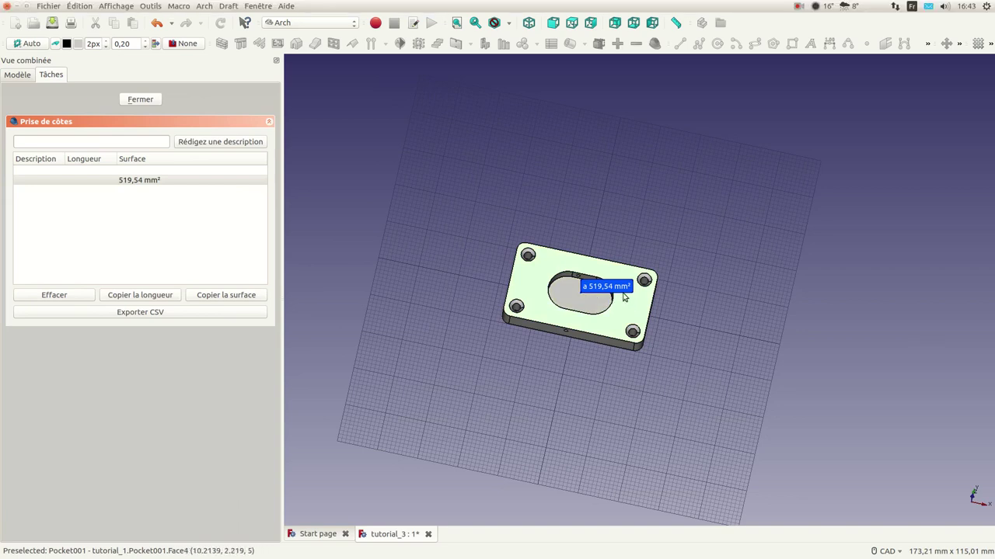
pyautogui.click(555, 282)
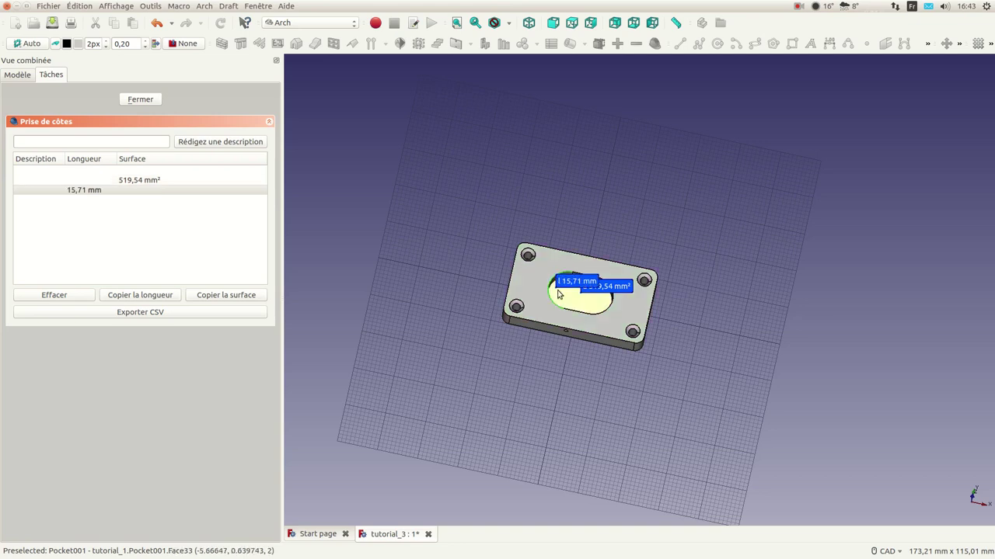
pyautogui.scroll(4, 571, 297)
pyautogui.scroll(2, 572, 297)
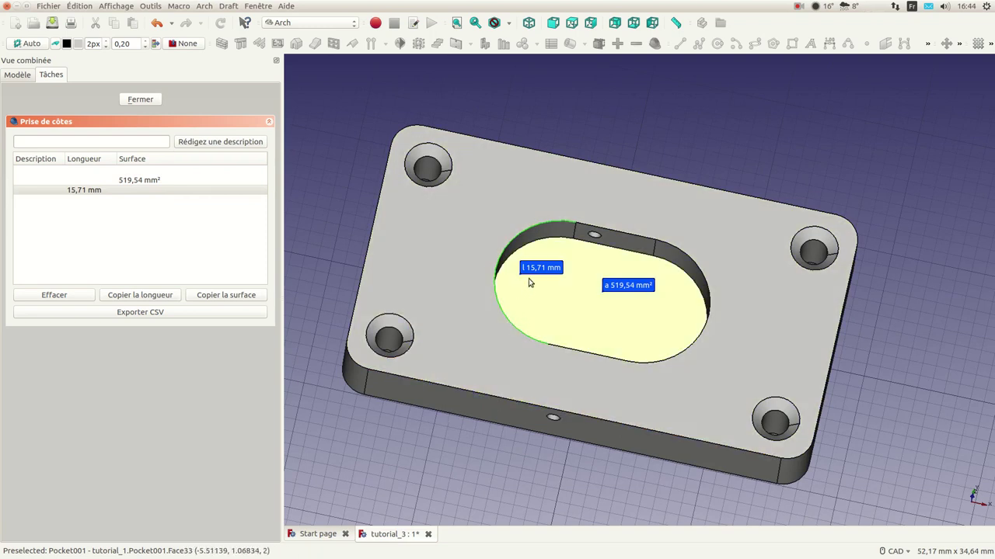
# Survey the area of the rear-left hole's chamfer face and give that measurement the description "name".
pyautogui.click(428, 154)
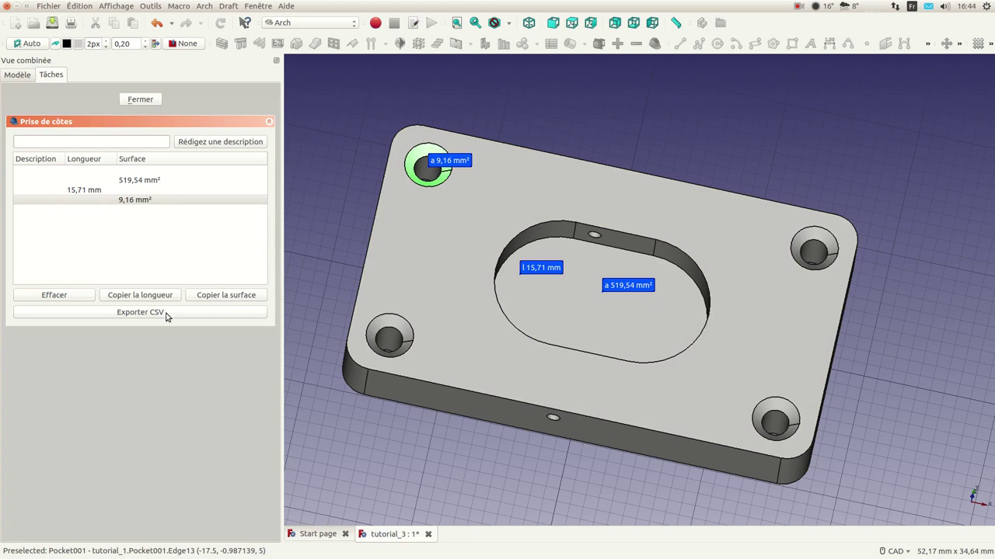
pyautogui.scroll(-2, 505, 256)
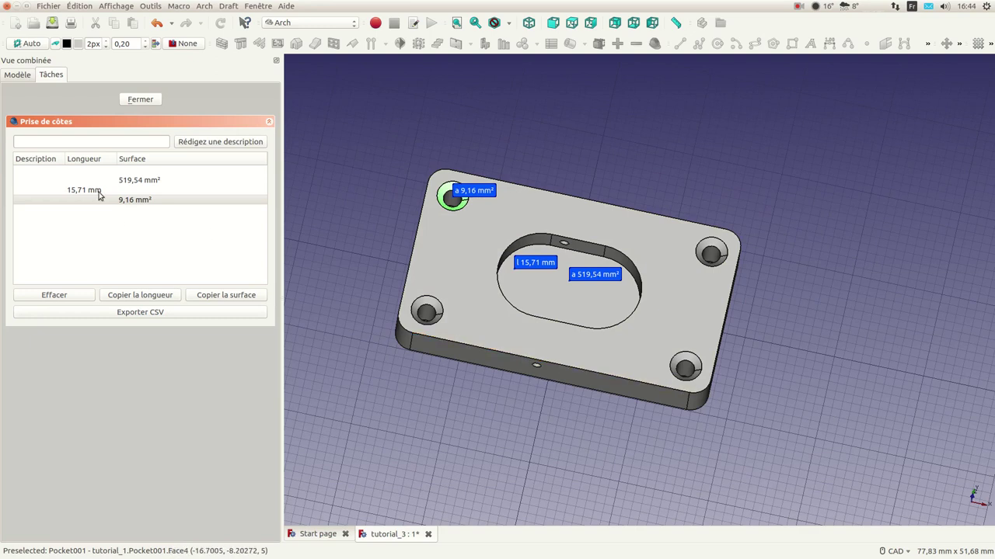
pyautogui.click(54, 143)
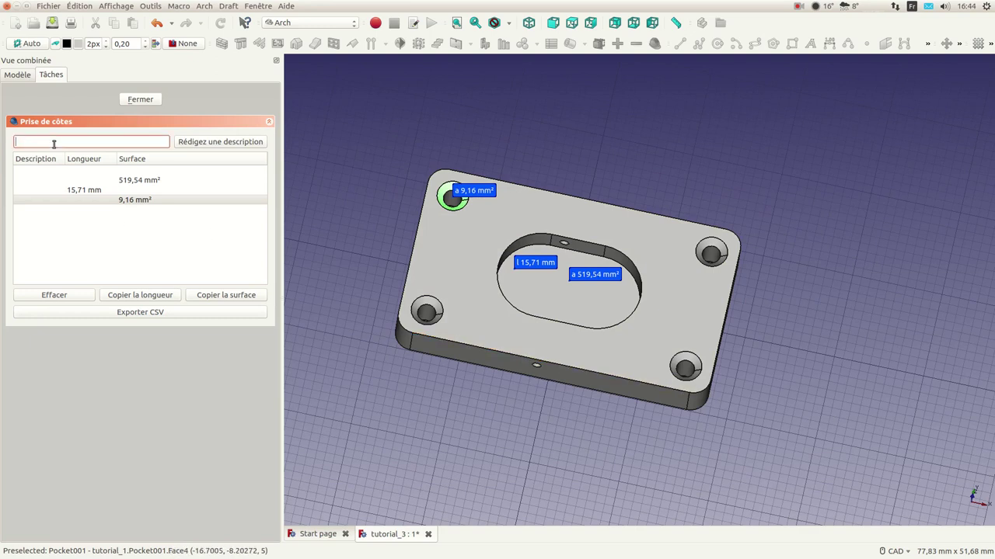
pyautogui.write('name')
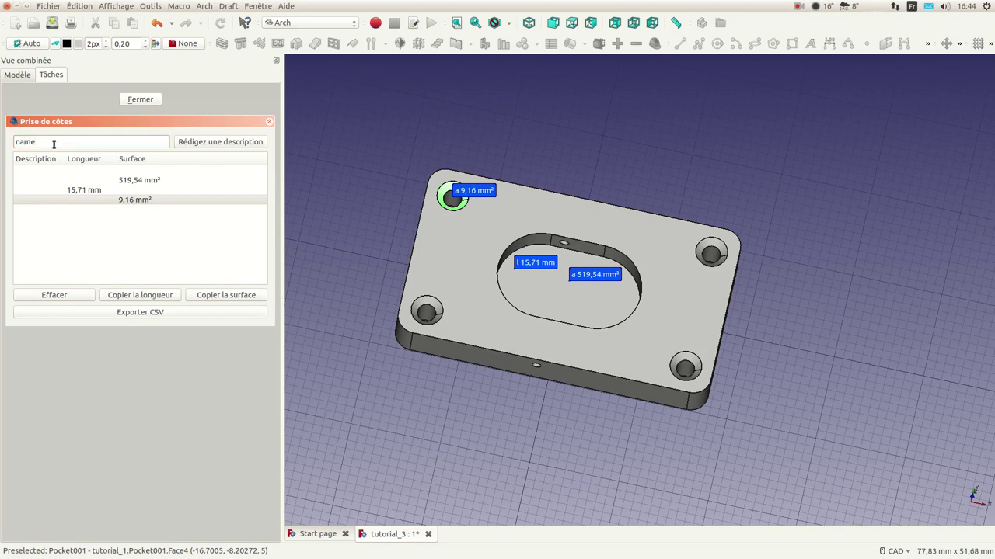
pyautogui.click(233, 145)
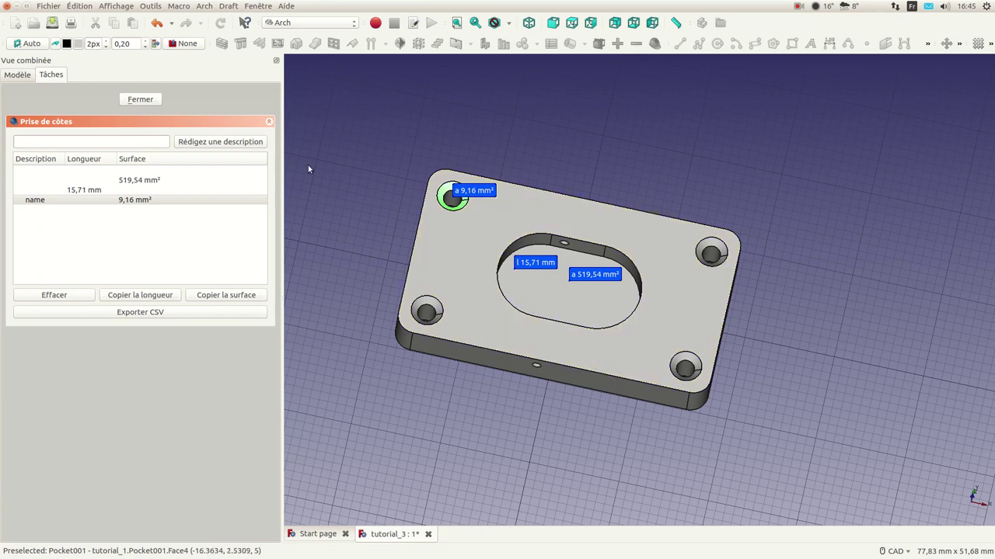
# Close the survey and switch to the Part Design workbench.
pyautogui.click(153, 104)
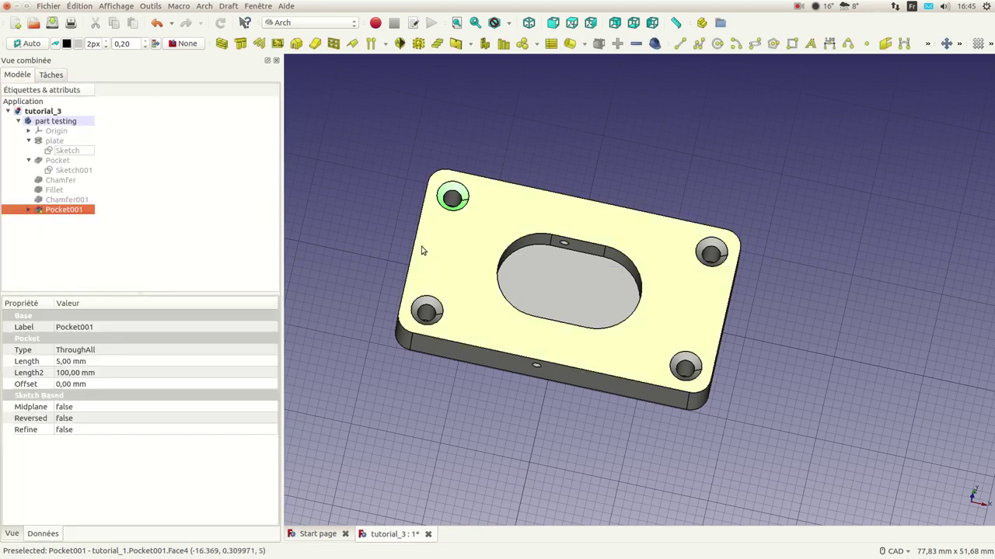
pyautogui.scroll(-5, 338, 217)
pyautogui.scroll(5, 346, 226)
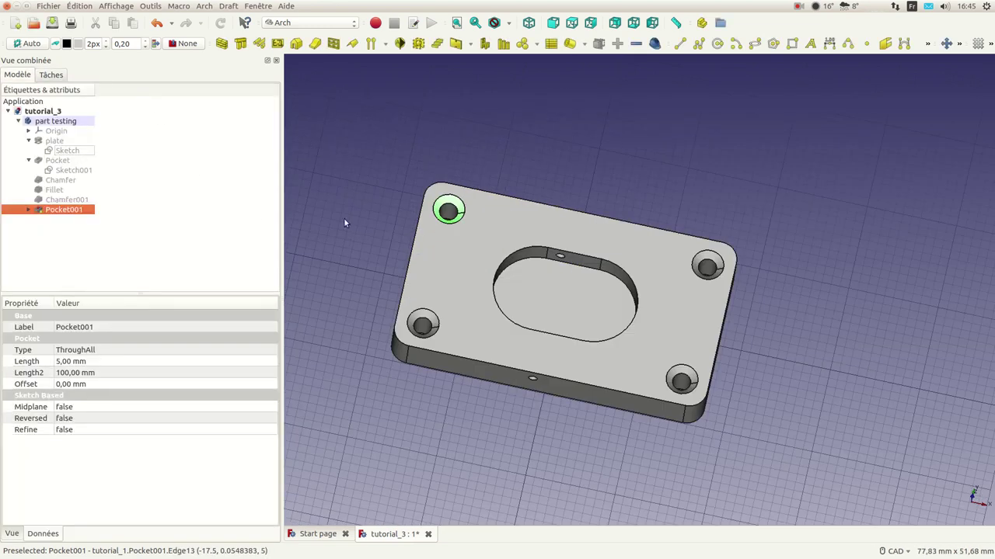
pyautogui.click(309, 22)
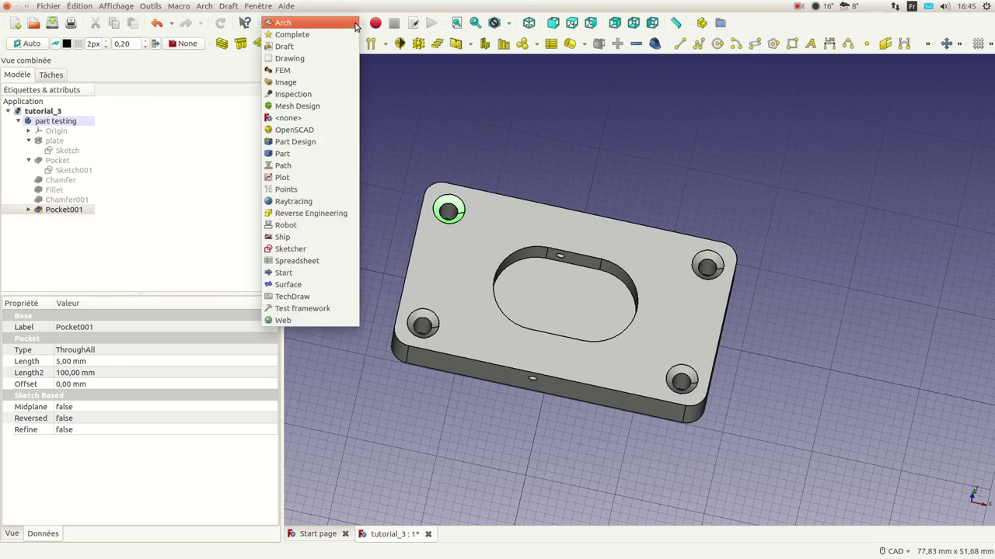
pyautogui.click(315, 142)
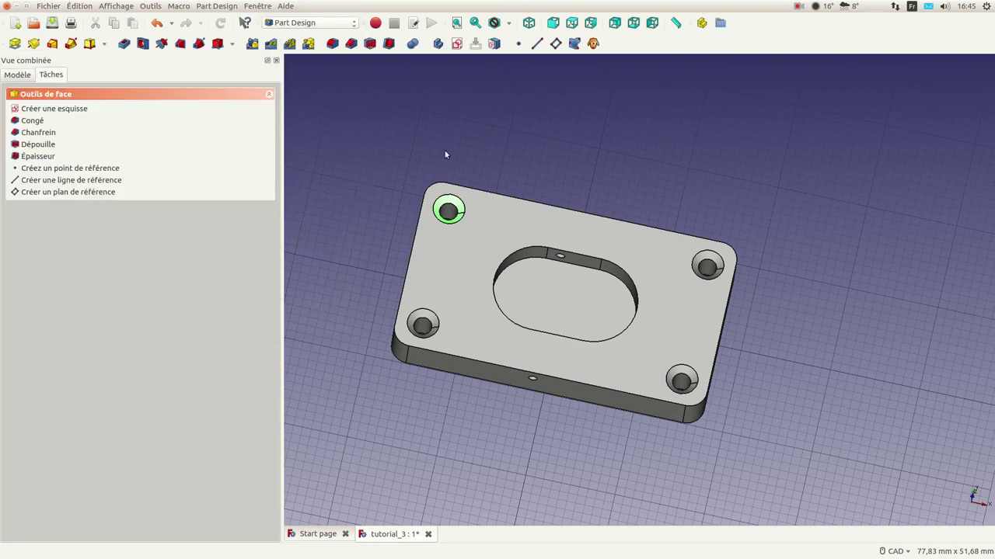
# Show the model tree and clear the selection on the plate.
pyautogui.doubleClick(457, 210)
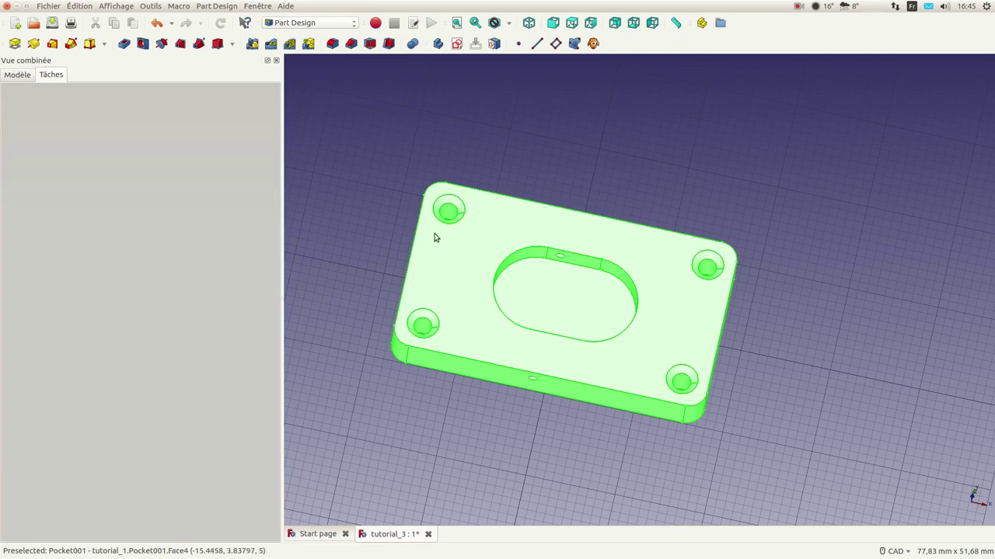
pyautogui.click(19, 75)
pyautogui.click(329, 169)
pyautogui.scroll(-2, 350, 190)
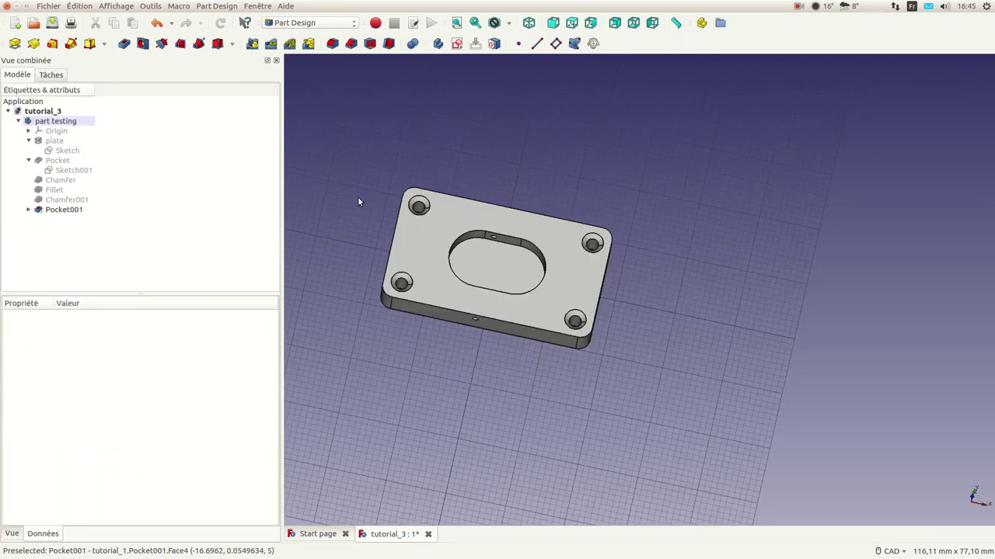
pyautogui.scroll(3, 390, 302)
pyautogui.scroll(-3, 371, 298)
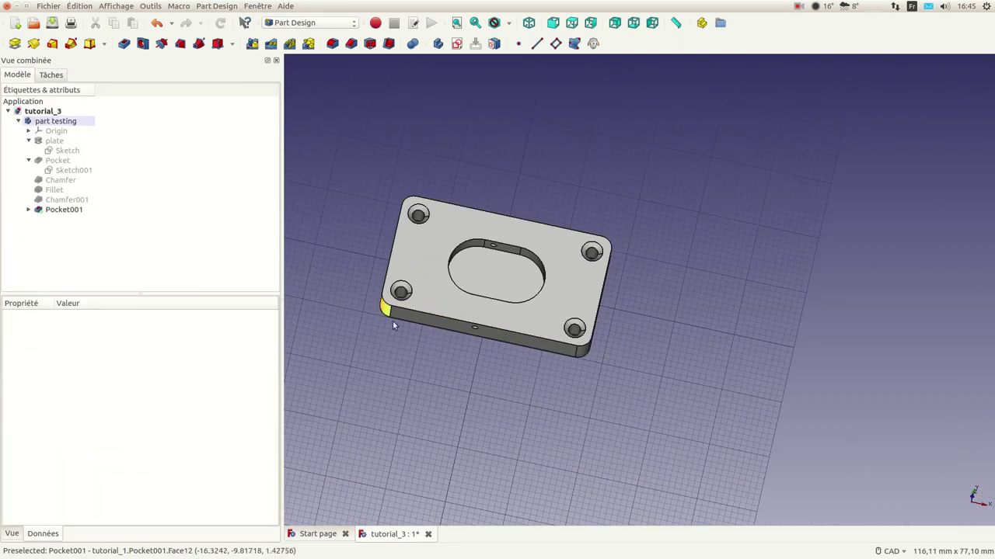
# Select Pocket001 in the model tree to highlight the whole plate.
pyautogui.moveTo(504, 369); pyautogui.dragTo(525, 317, button='middle')
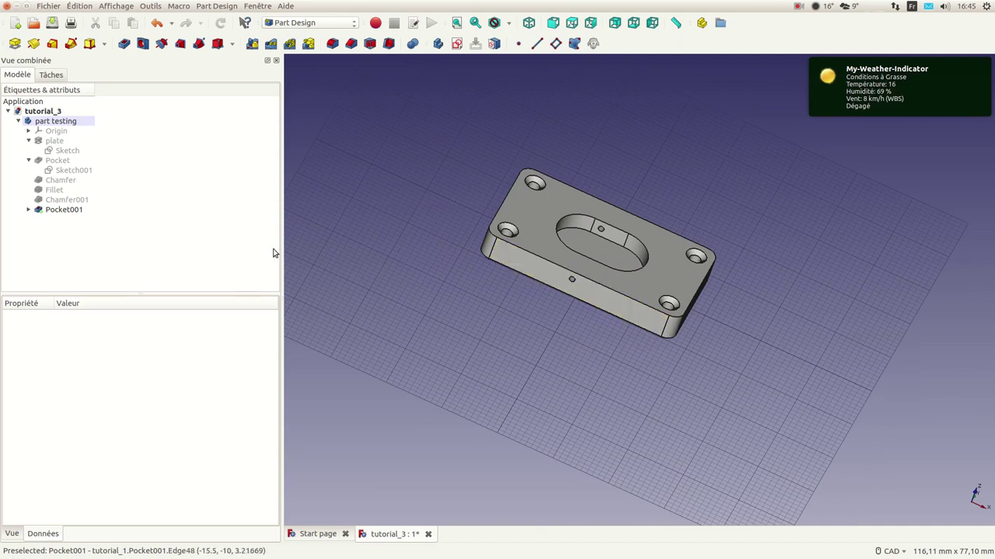
pyautogui.click(62, 211)
pyautogui.click(425, 252)
pyautogui.click(512, 249)
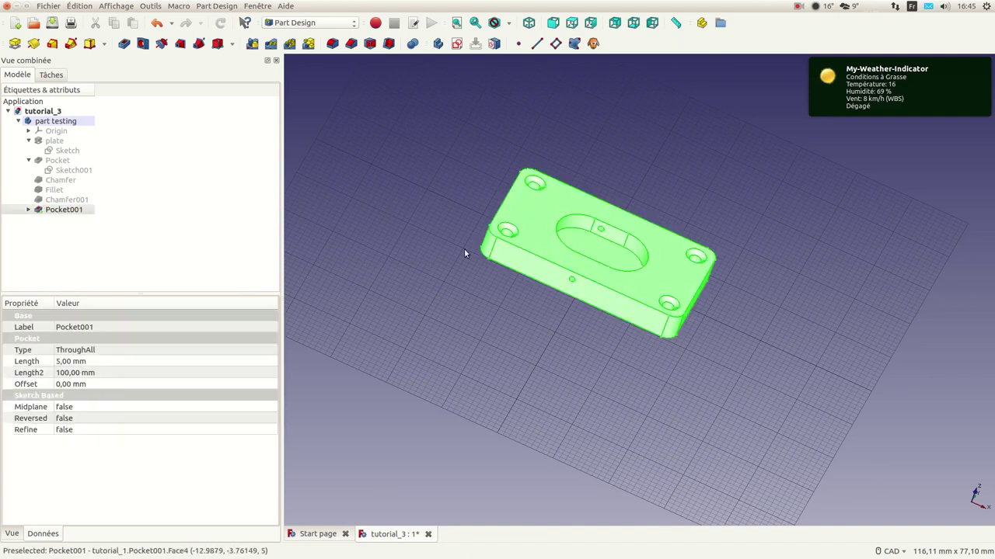
# Show the view properties of the part testing body and widen the property name column until the full names fit.
pyautogui.click(11, 534)
pyautogui.click(35, 535)
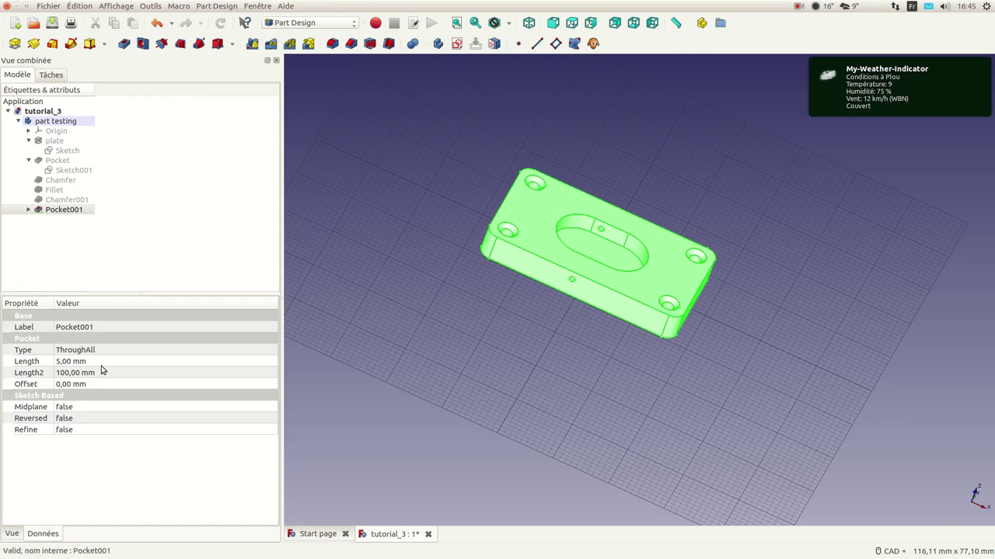
pyautogui.click(13, 535)
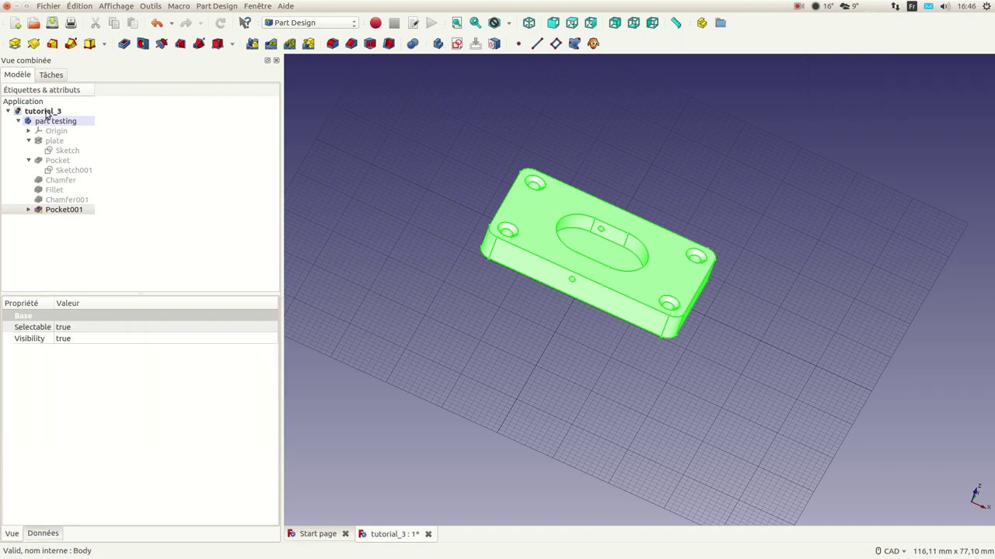
pyautogui.click(72, 210)
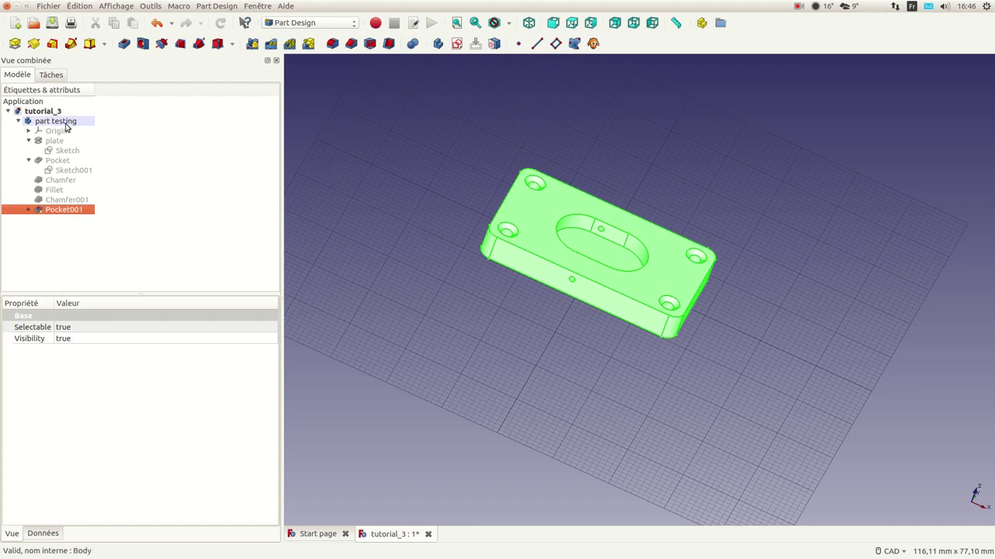
pyautogui.click(62, 122)
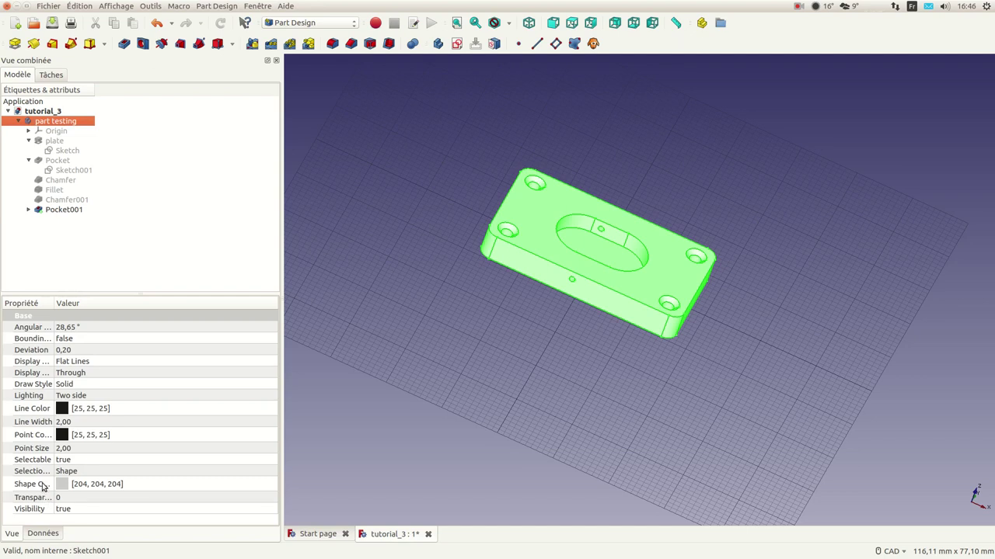
pyautogui.moveTo(55, 303); pyautogui.dragTo(87, 302)
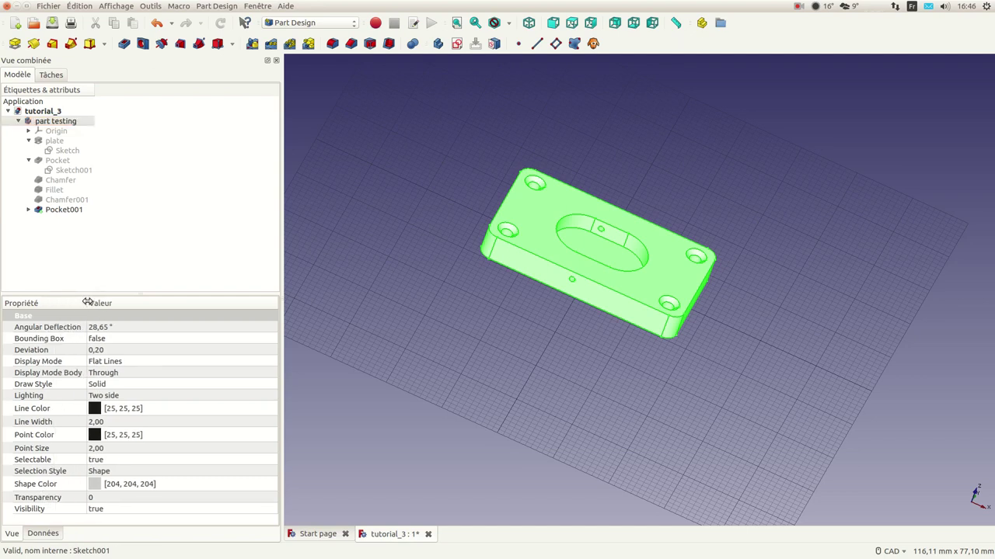
# Set the body's shape colour to a green of about RGB 63, 204, 53 and clear the selection.
pyautogui.click(124, 485)
pyautogui.click(142, 484)
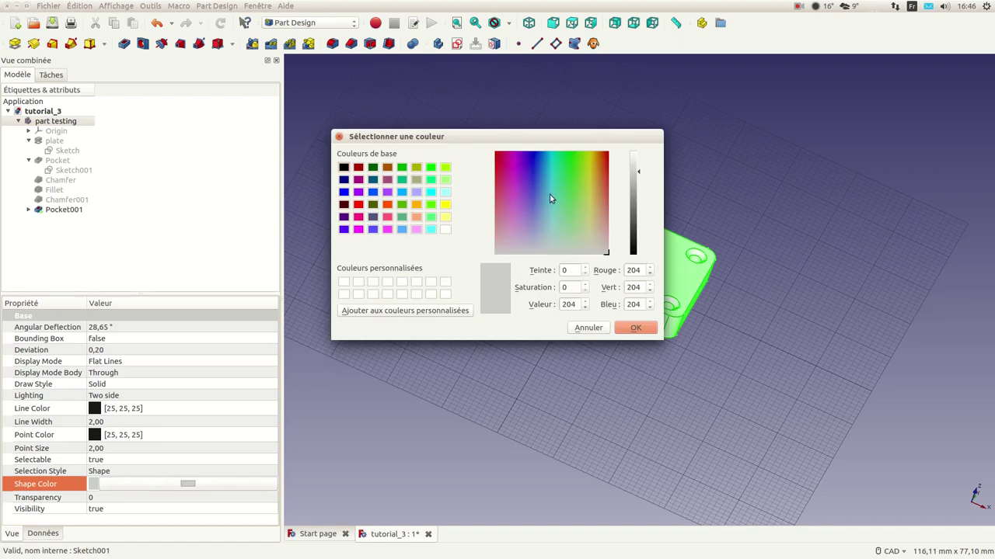
pyautogui.click(571, 179)
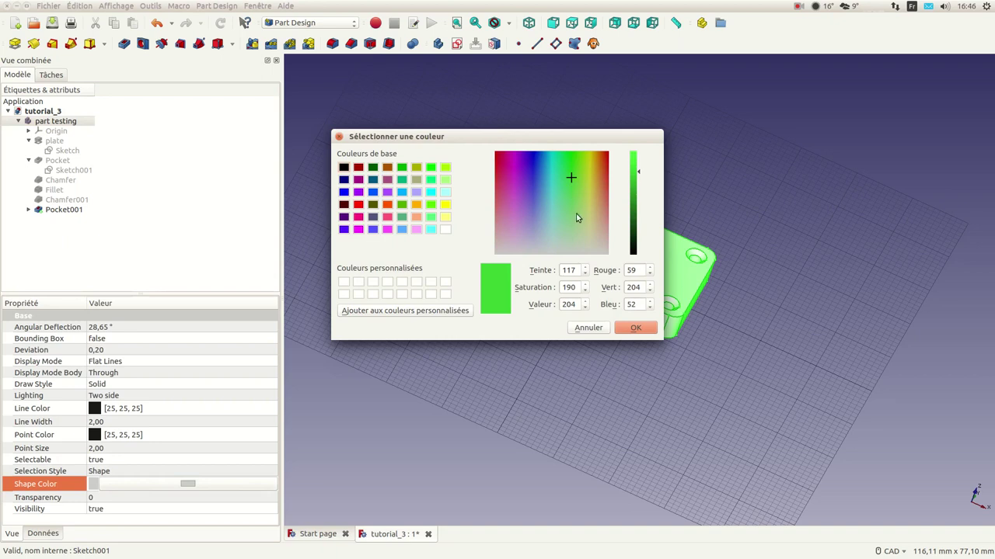
pyautogui.click(571, 178)
pyautogui.click(635, 327)
pyautogui.click(583, 366)
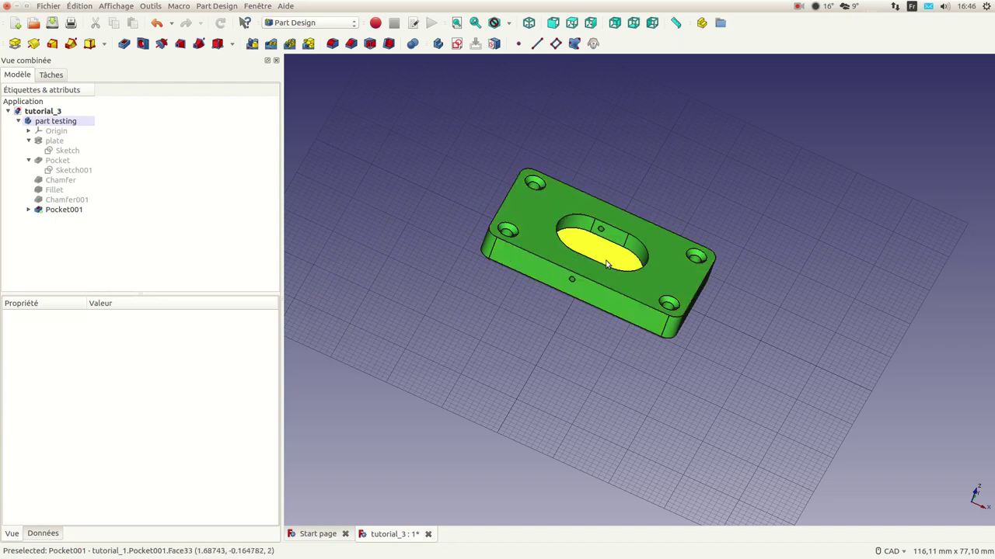
# Change the part testing body's shape colour to the light yellow basic colour, RGB 255, 255, 127.
pyautogui.click(75, 122)
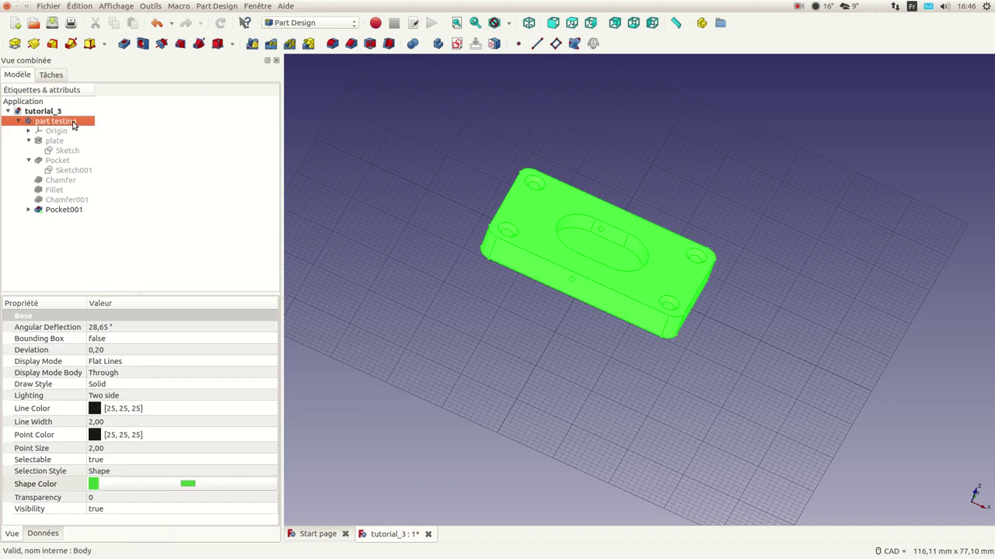
pyautogui.click(210, 483)
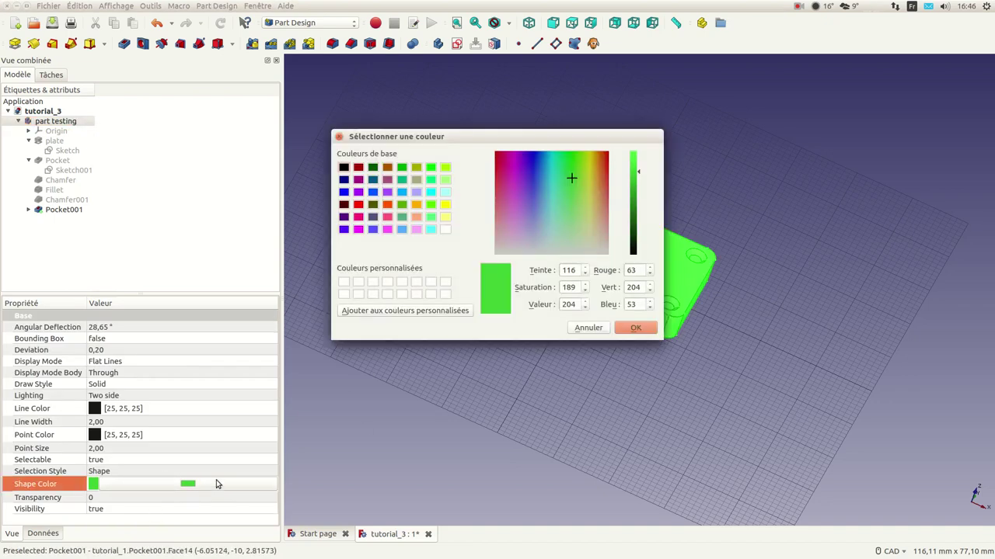
pyautogui.click(445, 218)
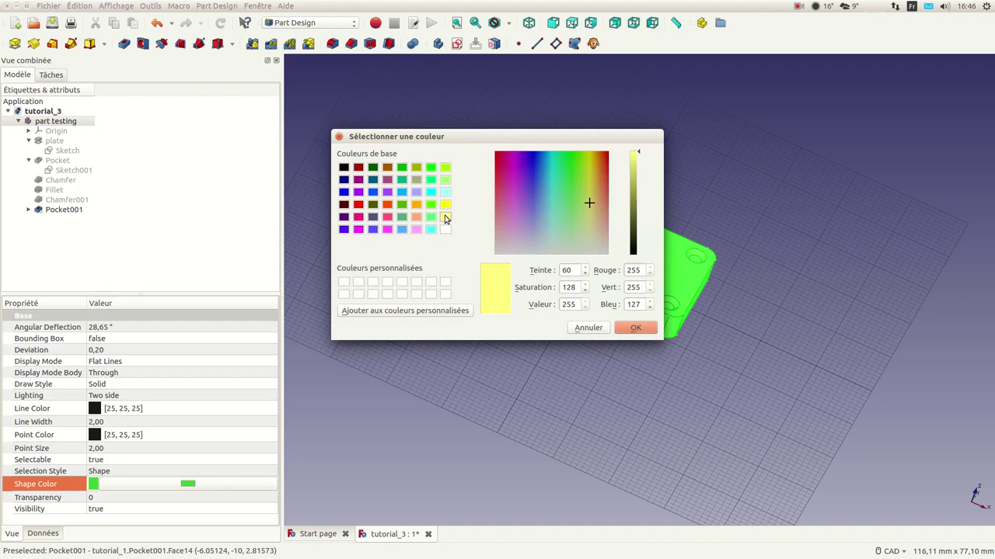
pyautogui.click(636, 327)
pyautogui.scroll(-2, 579, 316)
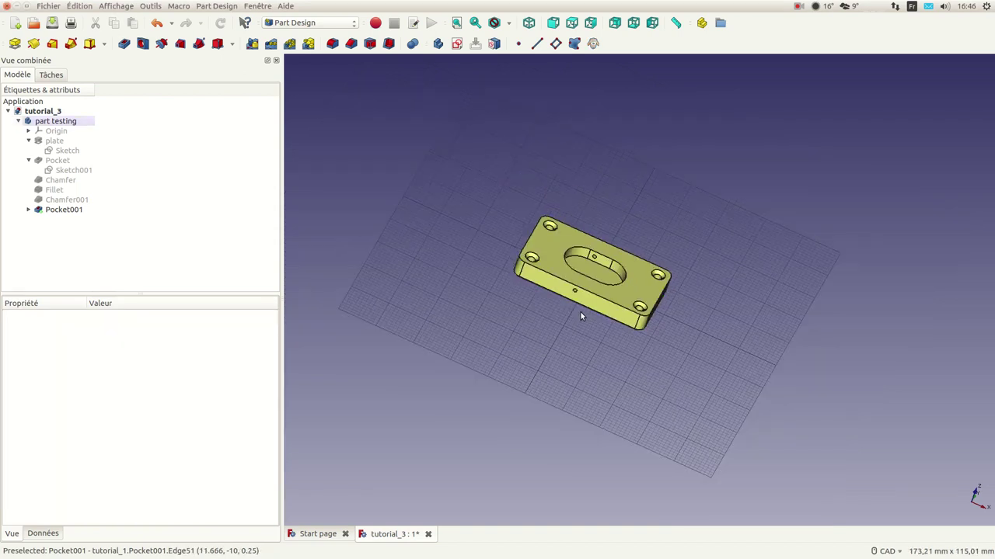
pyautogui.scroll(4, 575, 311)
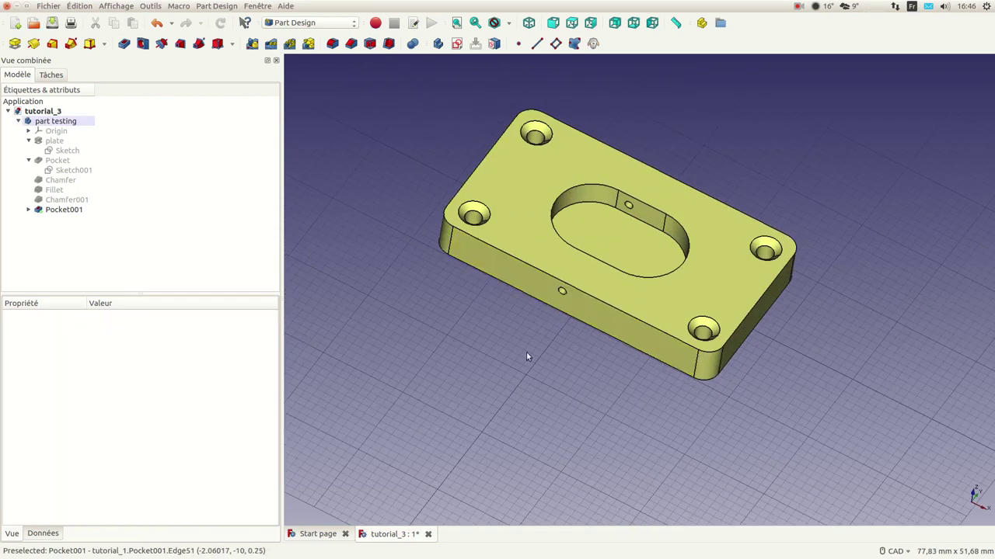
# Set the part testing body's transparency to 50 and clear the selection.
pyautogui.click(70, 213)
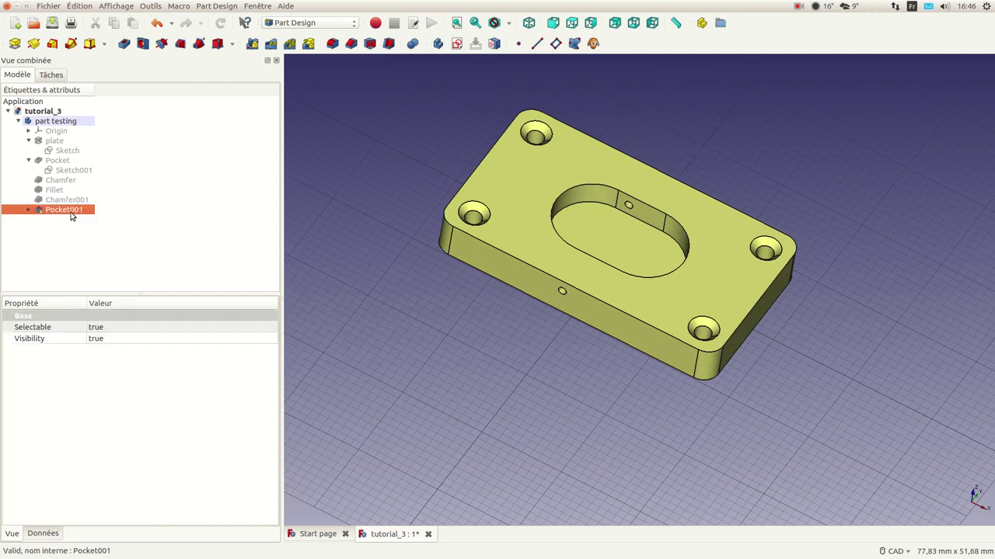
pyautogui.click(60, 122)
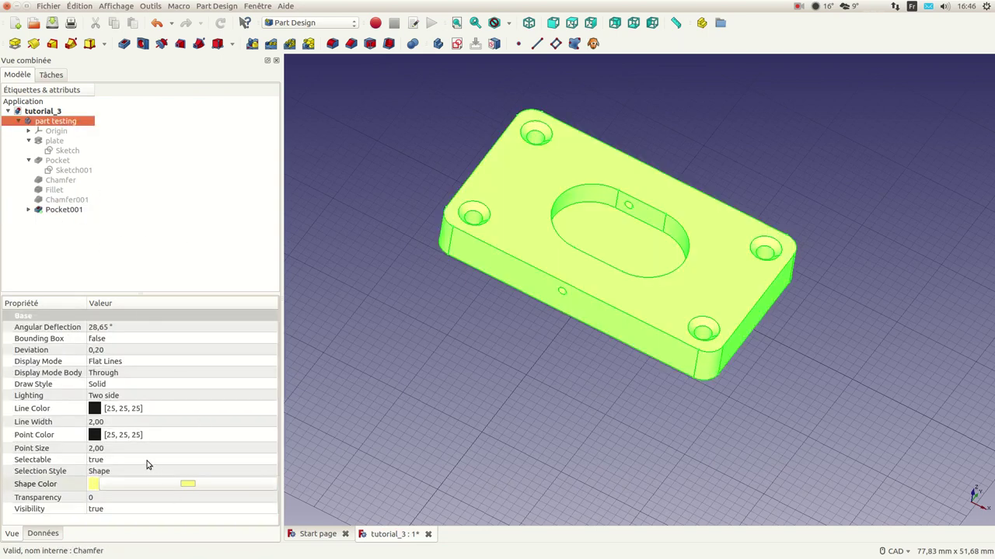
pyautogui.click(125, 498)
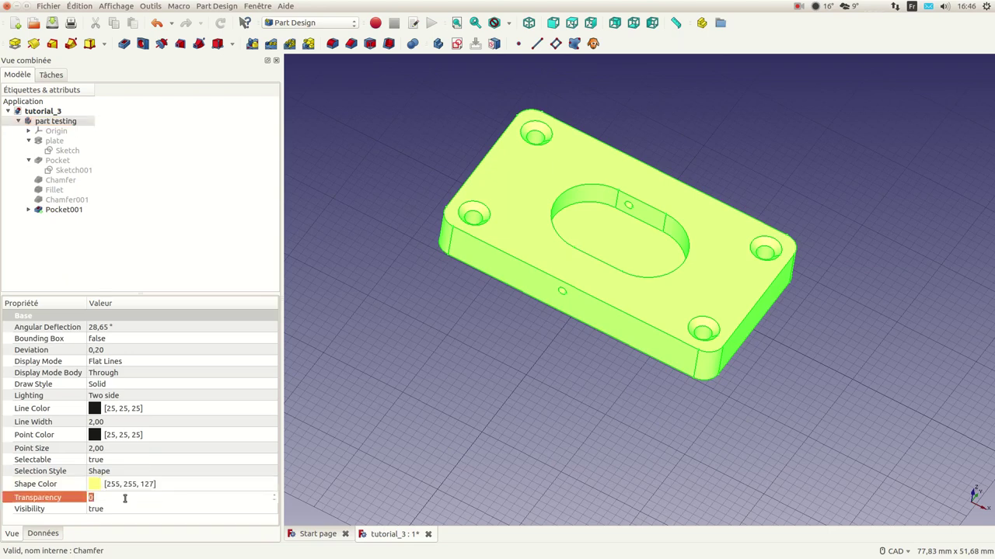
pyautogui.write('50')
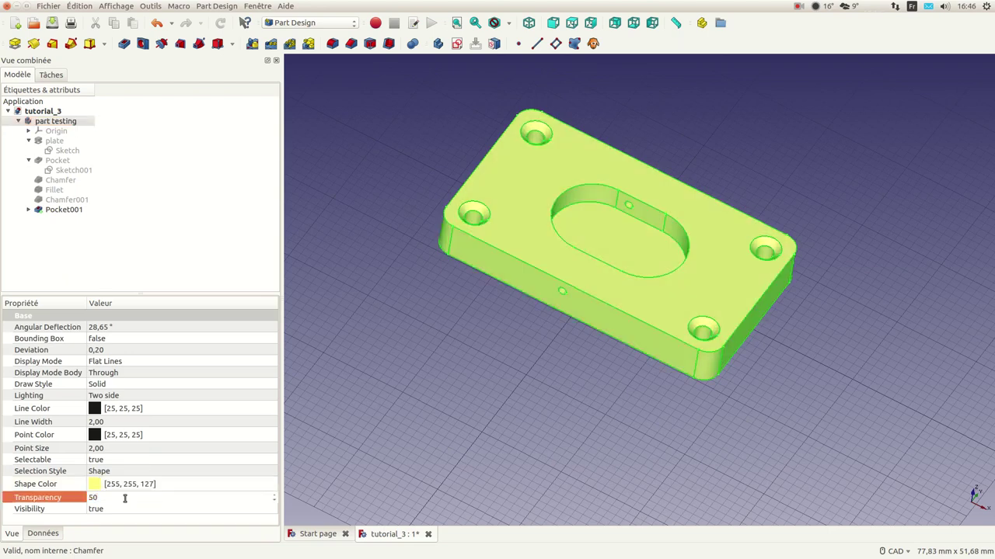
pyautogui.press('Tab')
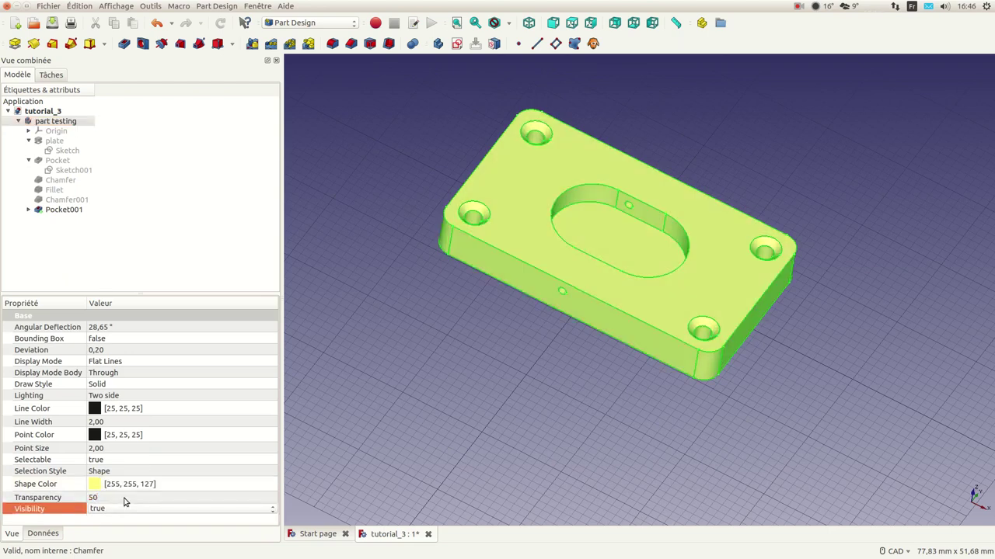
pyautogui.click(496, 331)
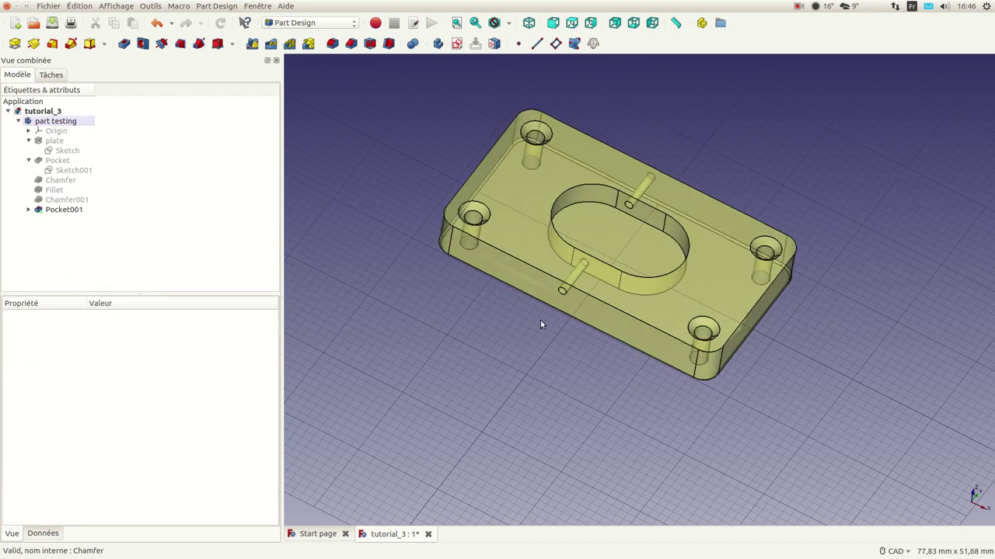
# Examine the transparent plate from several angles, including the chamfered corner holes, the central slot and the small side holes.
pyautogui.moveTo(542, 320); pyautogui.dragTo(534, 340, button='middle')
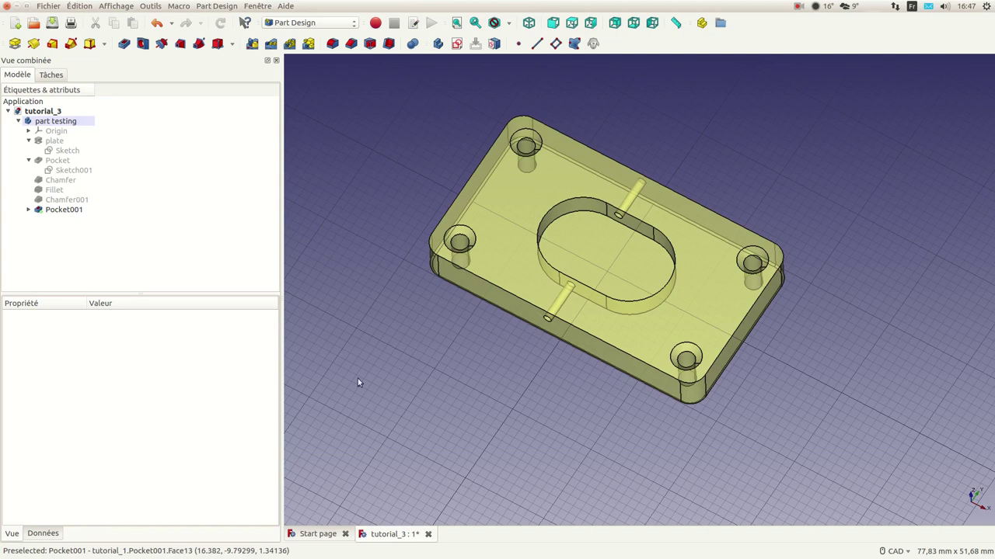
pyautogui.scroll(-2, 423, 332)
pyautogui.scroll(2, 428, 348)
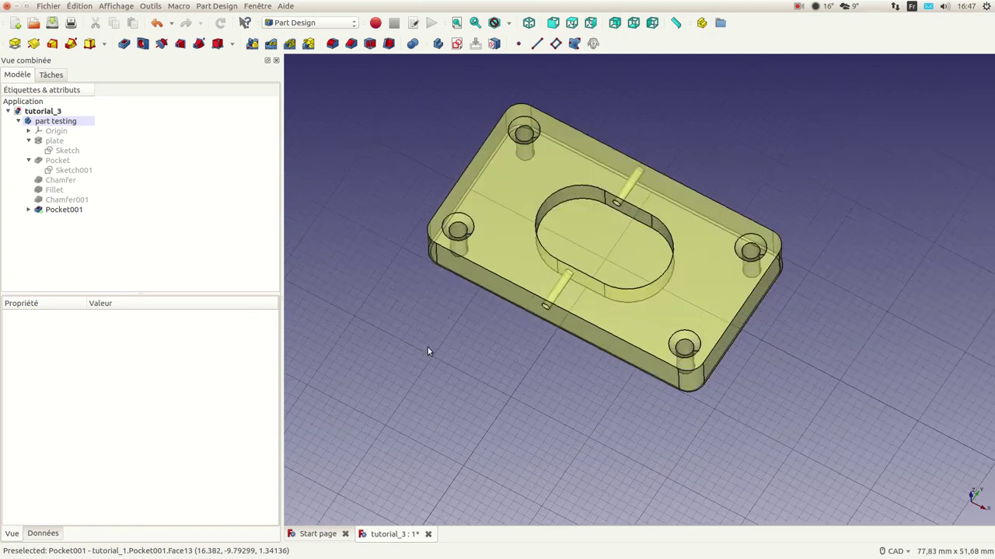
pyautogui.moveTo(431, 335); pyautogui.dragTo(490, 301, button='middle')
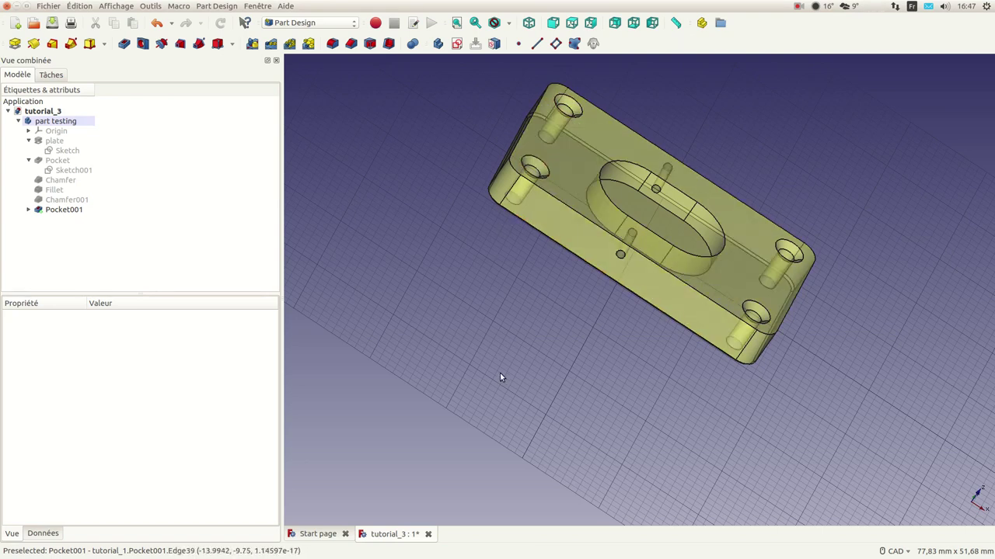
pyautogui.scroll(-4, 500, 377)
pyautogui.moveTo(679, 319); pyautogui.dragTo(514, 386, button='middle')
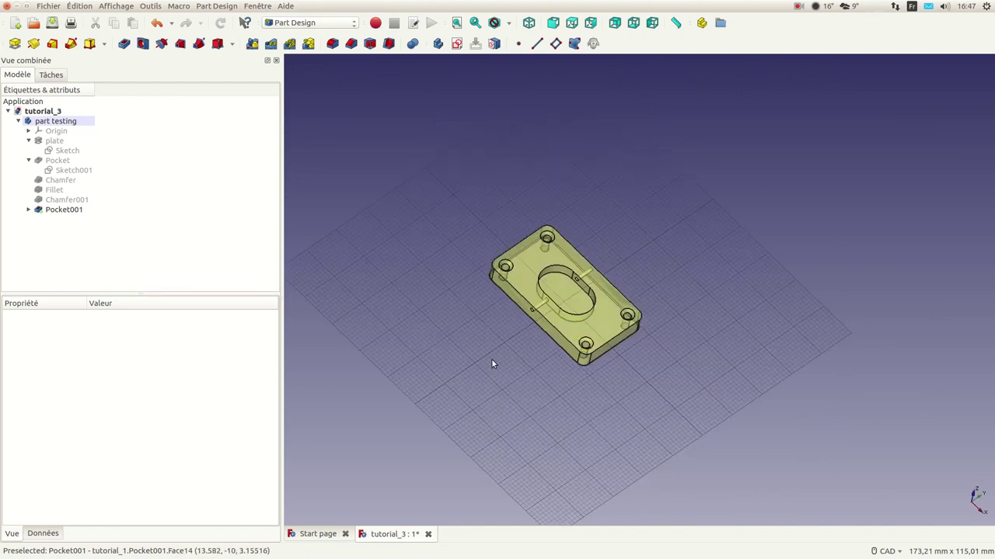
pyautogui.scroll(5, 490, 365)
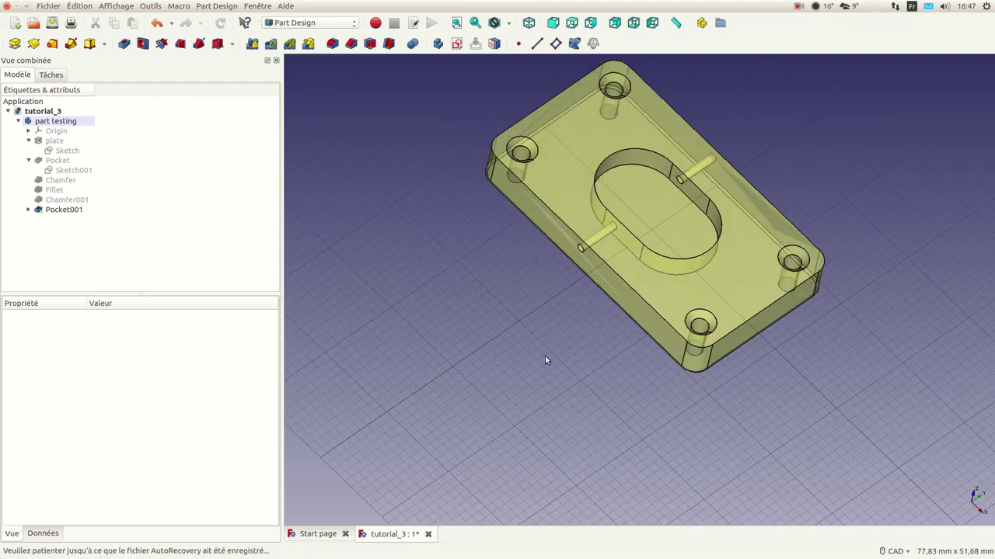
pyautogui.moveTo(471, 260); pyautogui.dragTo(472, 350, button='middle')
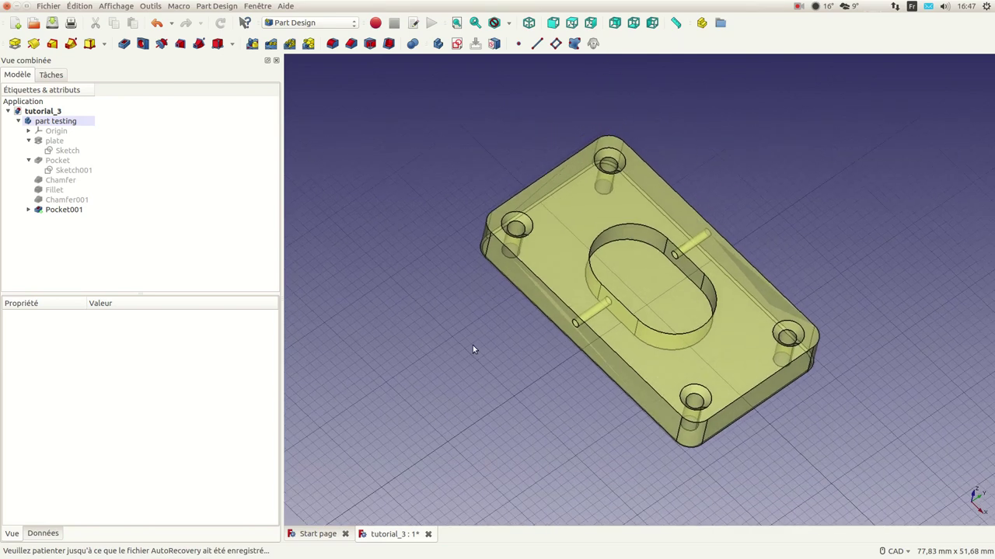